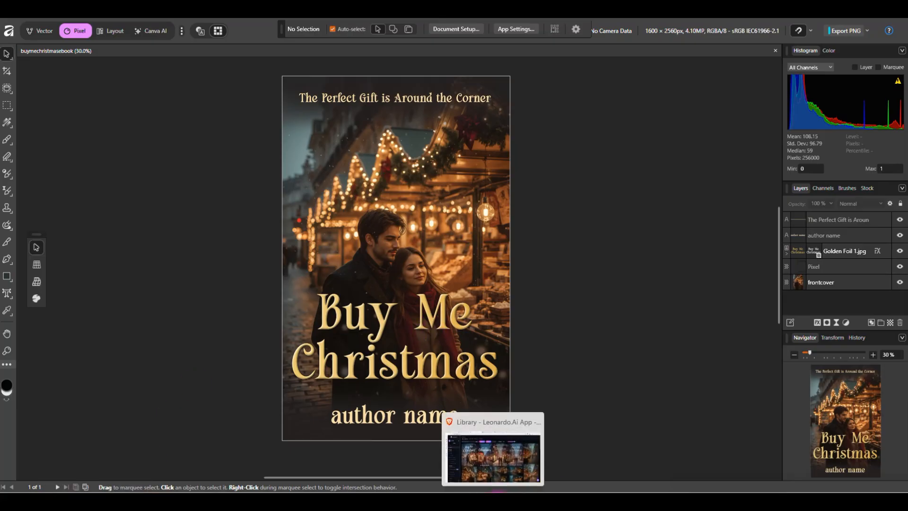
Switch to the Leonardo.Ai library and view the generated photo of the couple with the red scarf at the Christmas market
left_click(496, 500)
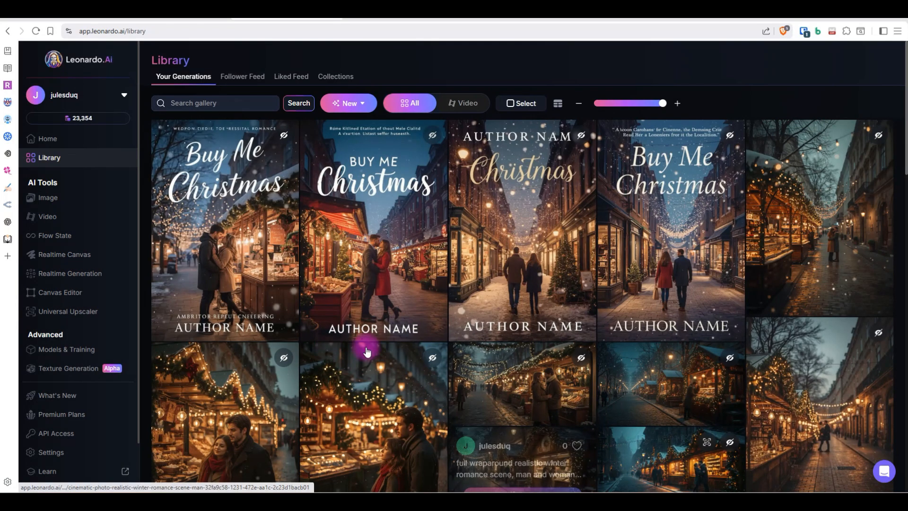
scroll(366, 349, "down", 1)
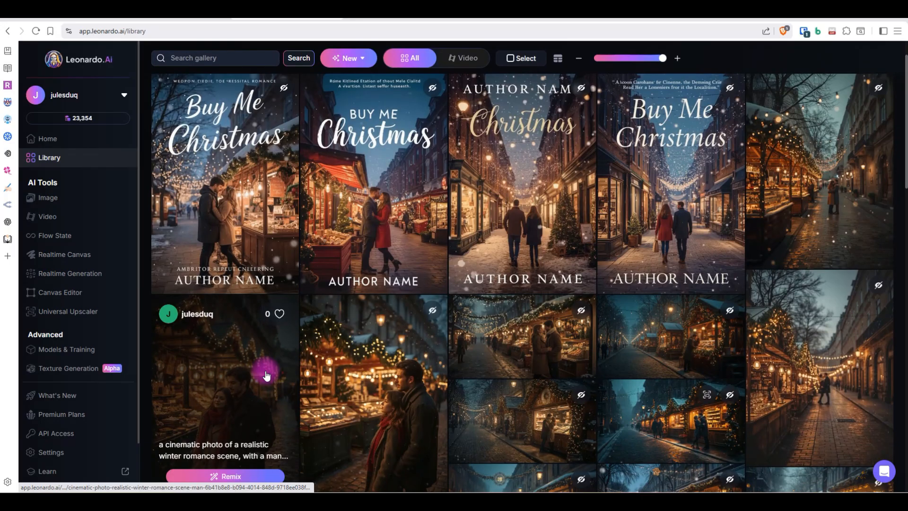
left_click(266, 375)
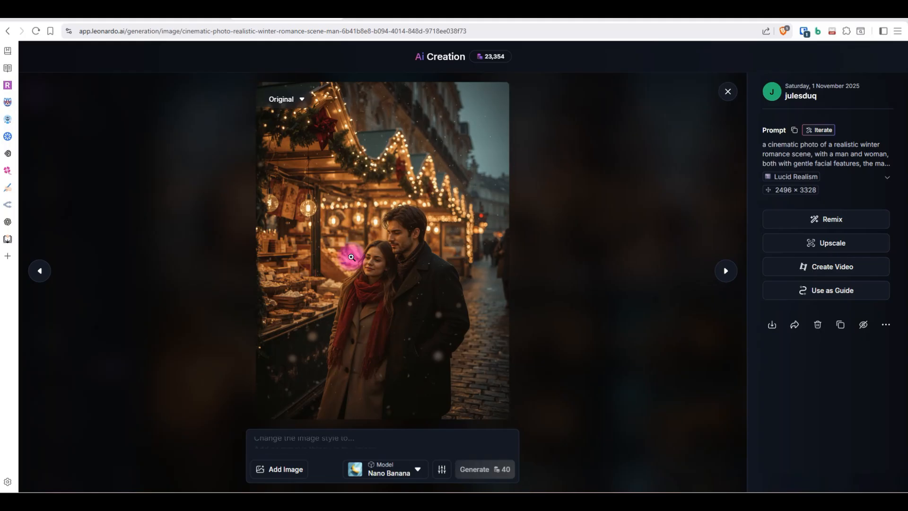
left_click(728, 92)
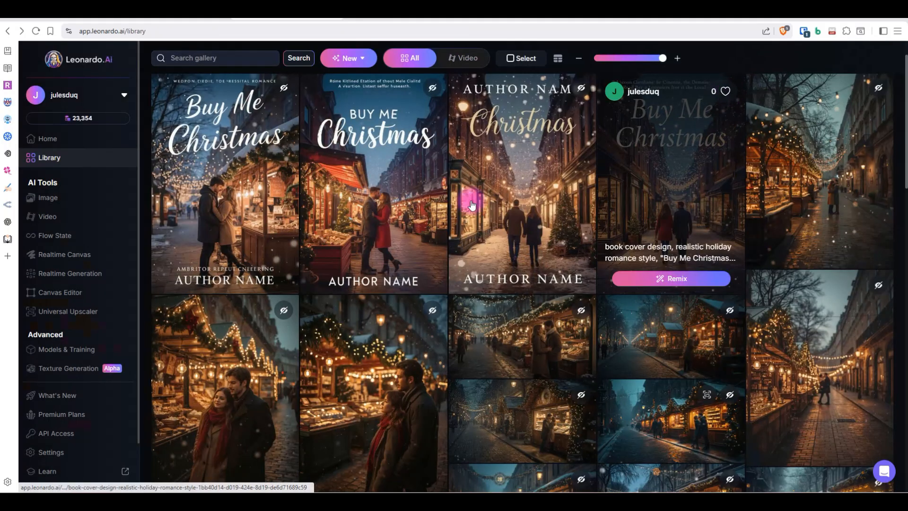
scroll(682, 246, "up", 1)
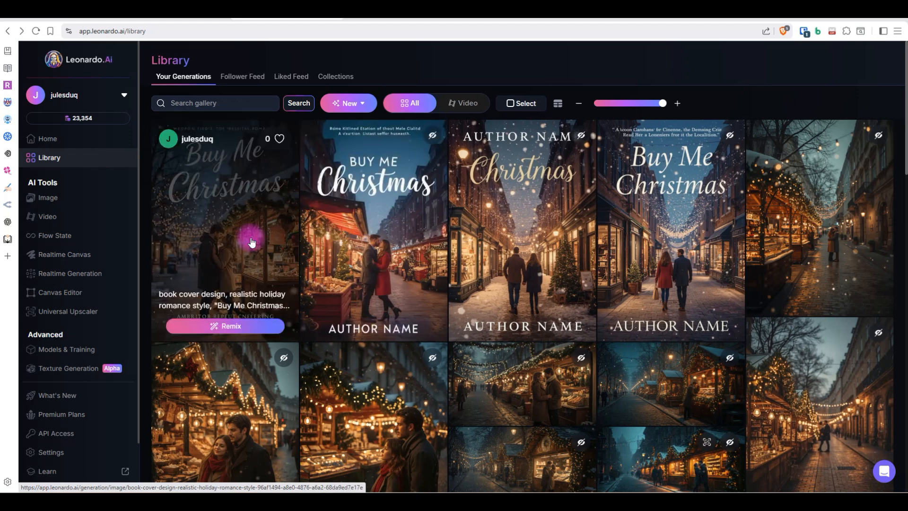
Examine the "Buy Me Christmas" cover with the couple kissing beside the wooden stall, including its full prompt and its lettering at full size
left_click(252, 241)
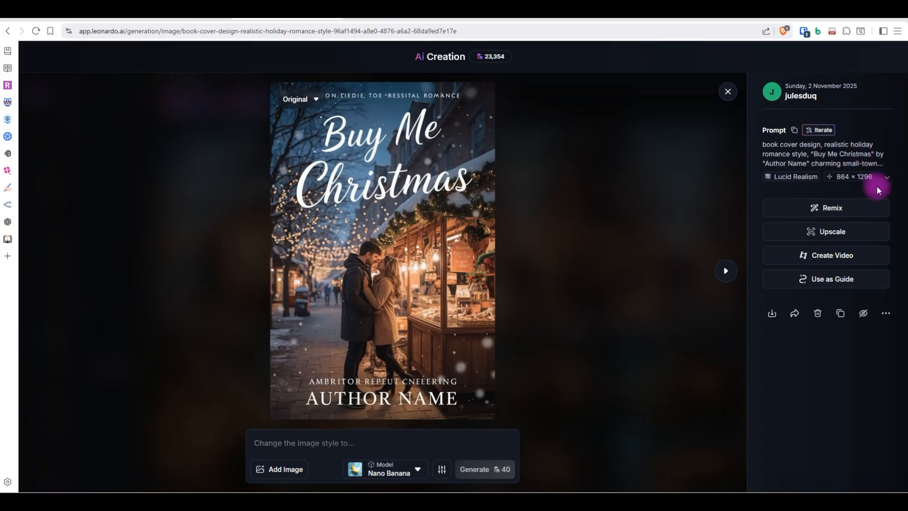
left_click(887, 177)
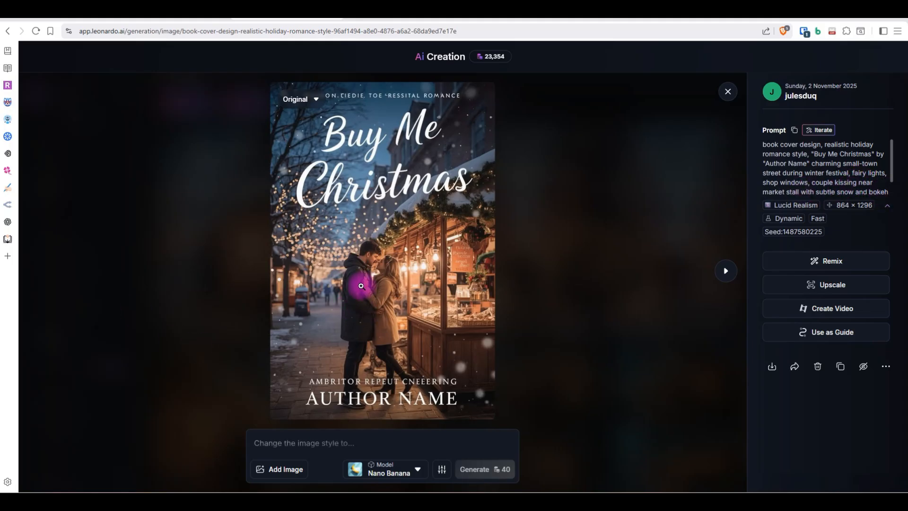
left_click(378, 272)
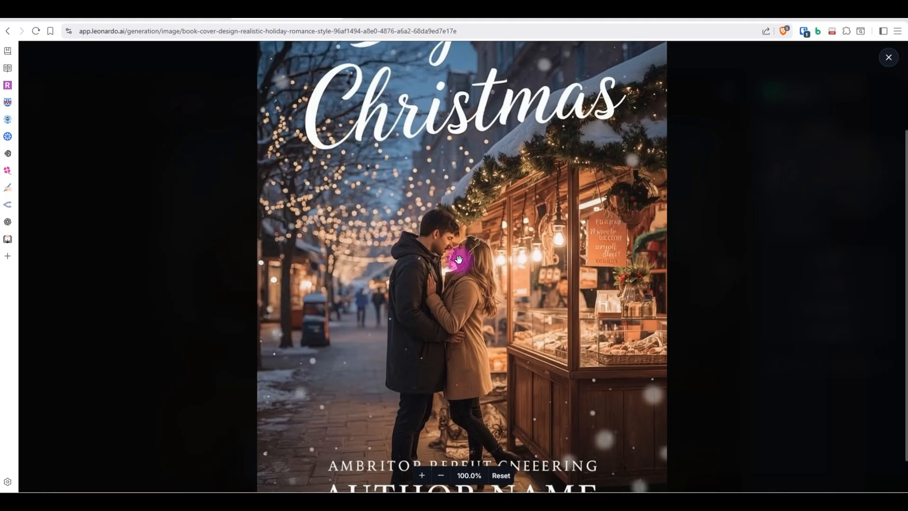
scroll(446, 264, "up", 1)
scroll(460, 263, "up", 3)
scroll(532, 330, "down", 4)
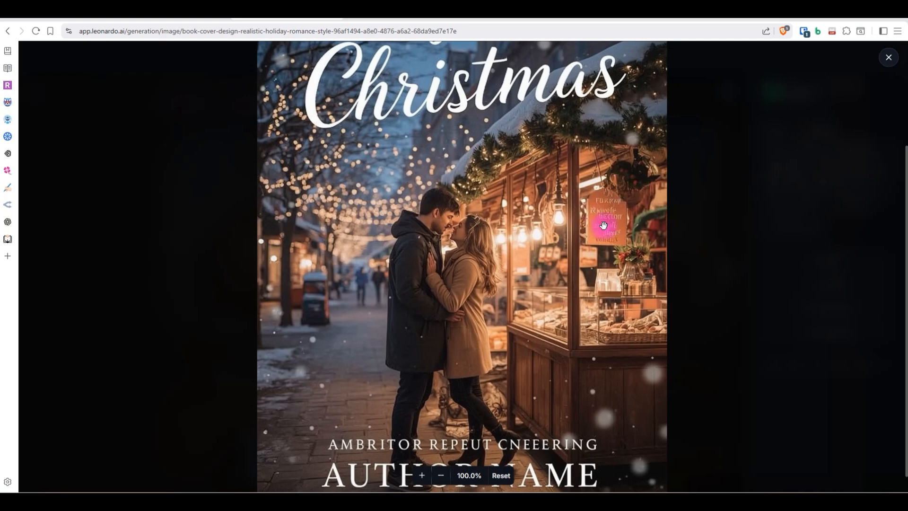
scroll(519, 298, "down", 1)
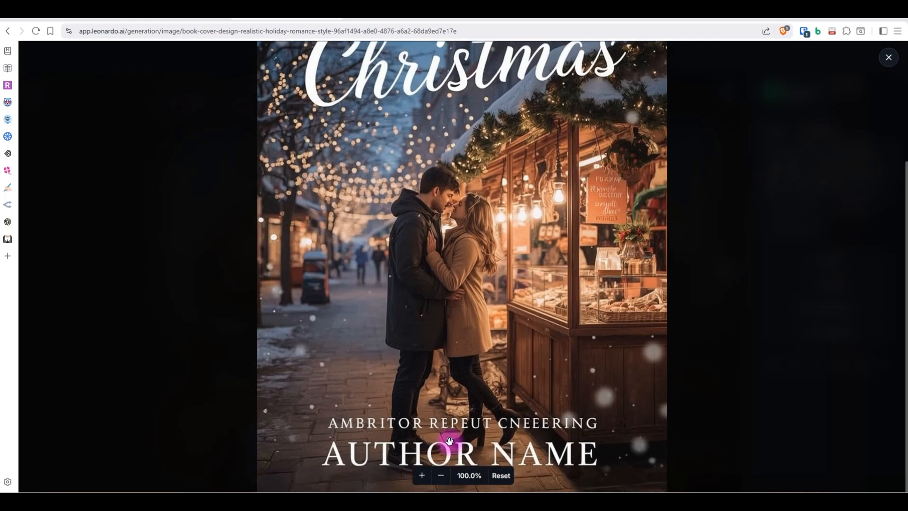
scroll(468, 350, "up", 5)
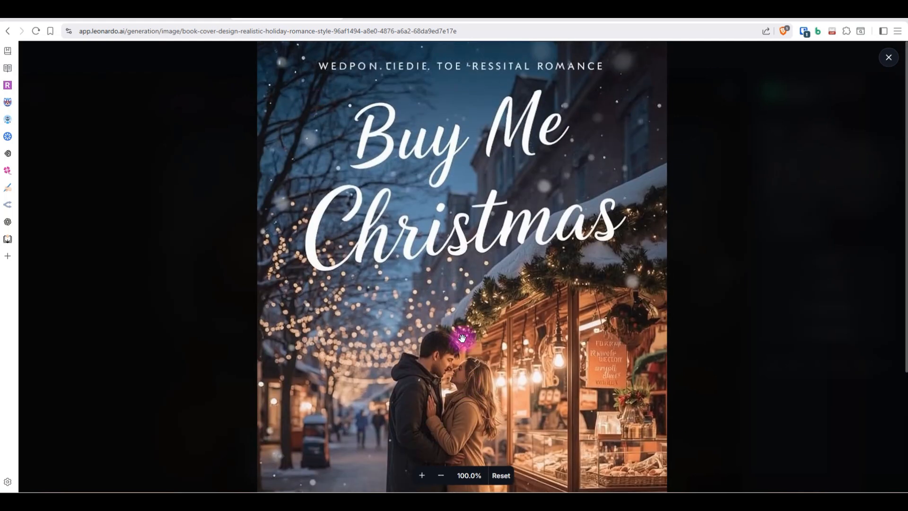
scroll(426, 350, "down", 5)
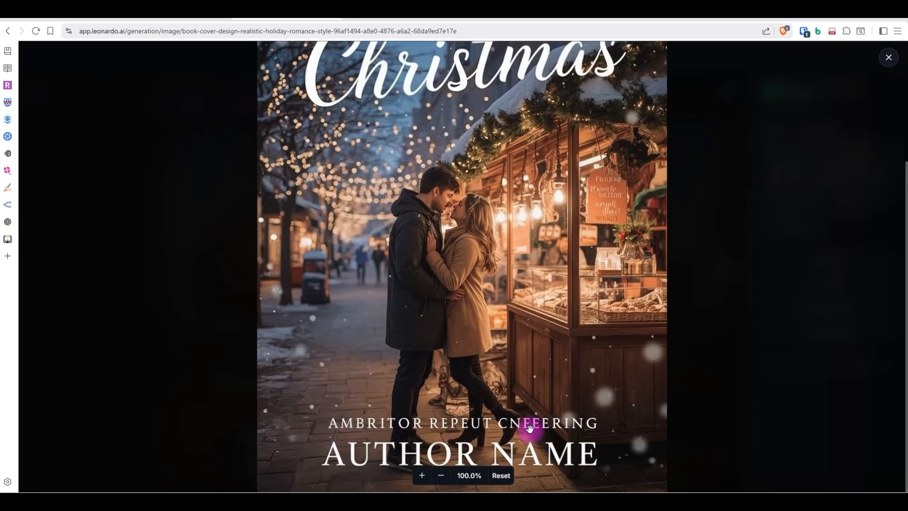
scroll(437, 416, "up", 5)
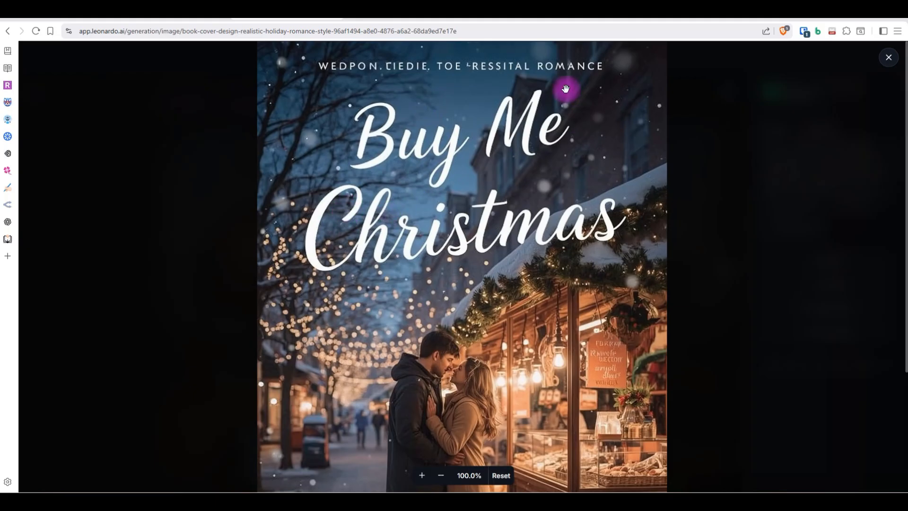
scroll(497, 250, "down", 1)
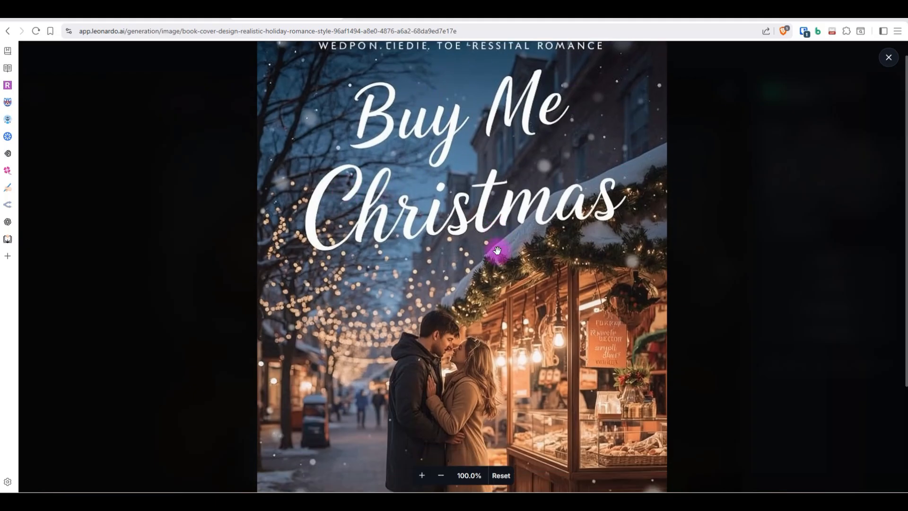
scroll(497, 250, "down", 5)
left_click(888, 57)
left_click(727, 95)
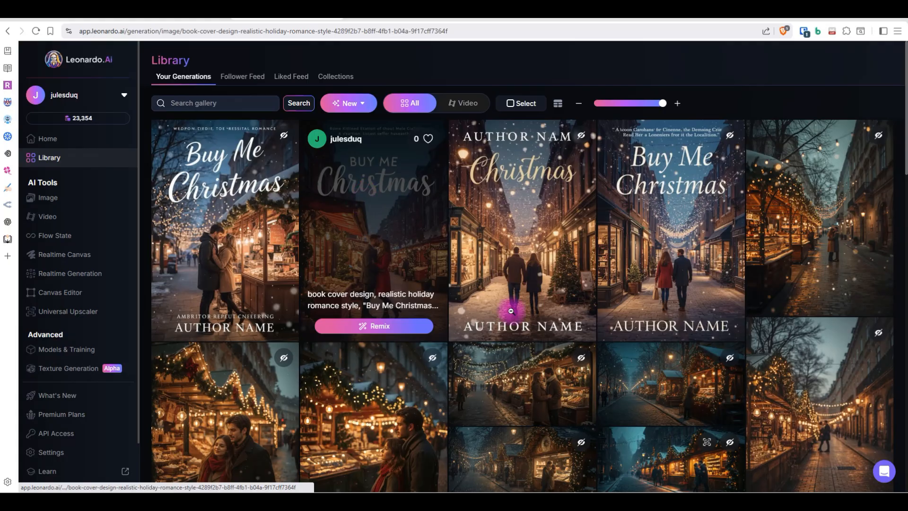
Examine the "Buy Me Christmas" cover with the woman in the red coat, checking its title lettering and the couple at full size
left_click(510, 311)
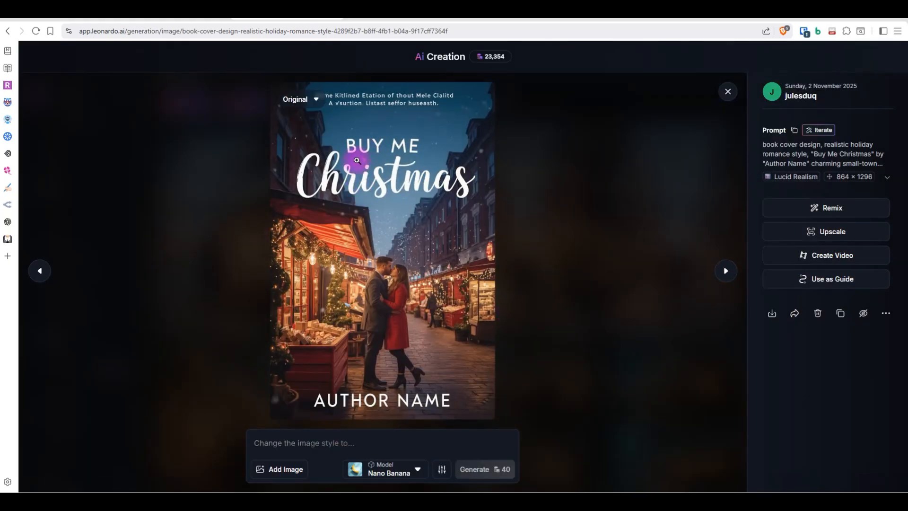
left_click(334, 182)
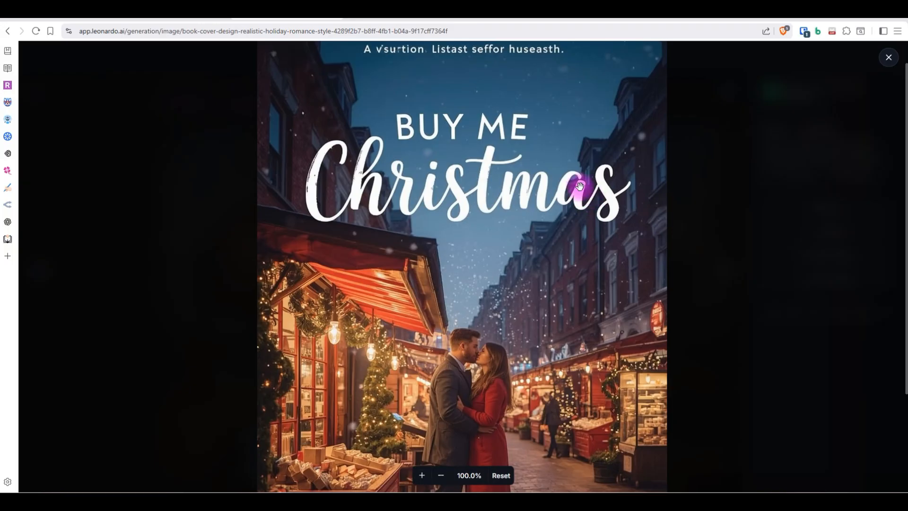
scroll(560, 260, "down", 2)
left_click(475, 296)
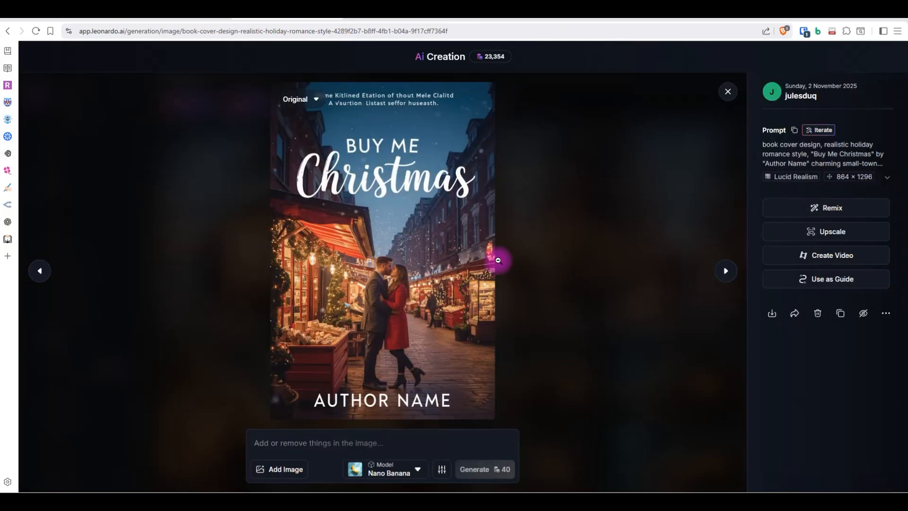
left_click(404, 270)
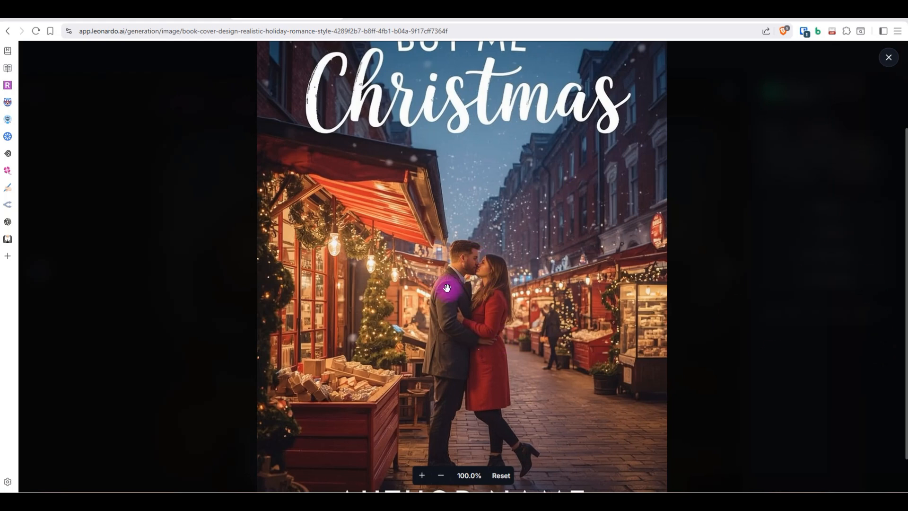
scroll(442, 294, "down", 1)
scroll(651, 262, "up", 4)
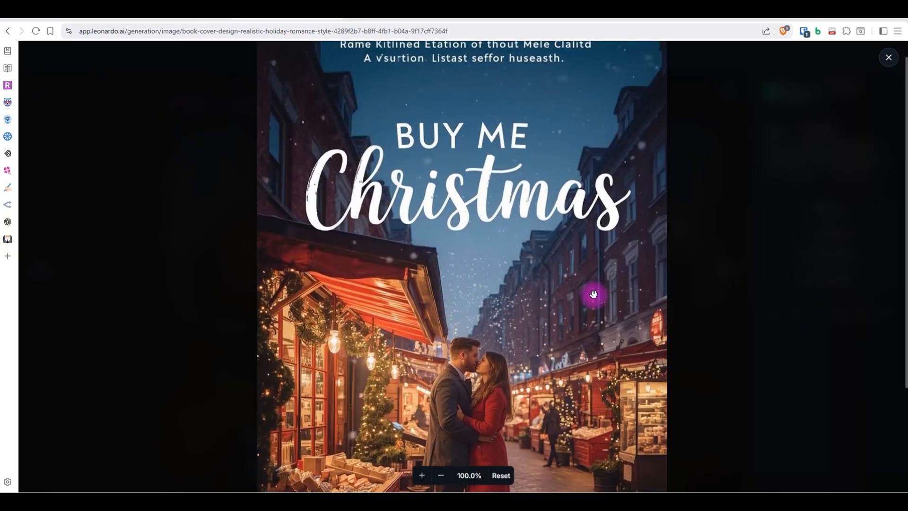
left_click(888, 57)
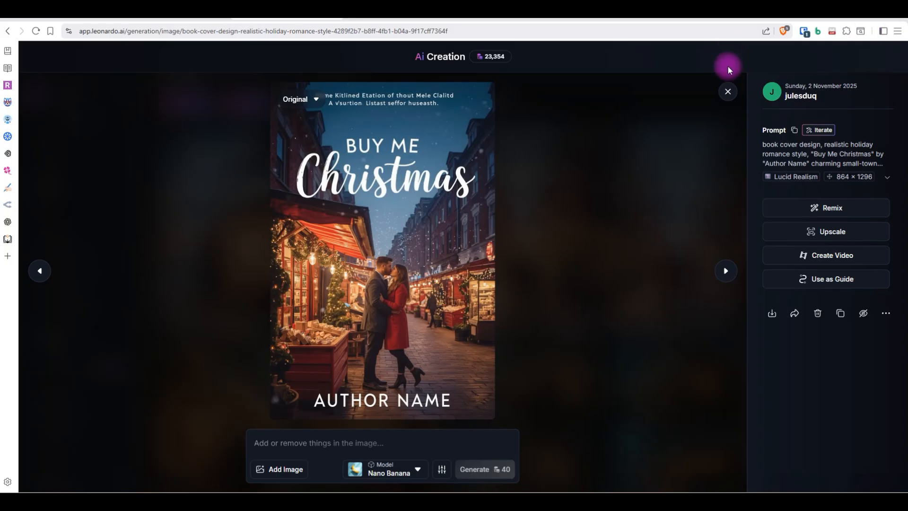
left_click(727, 91)
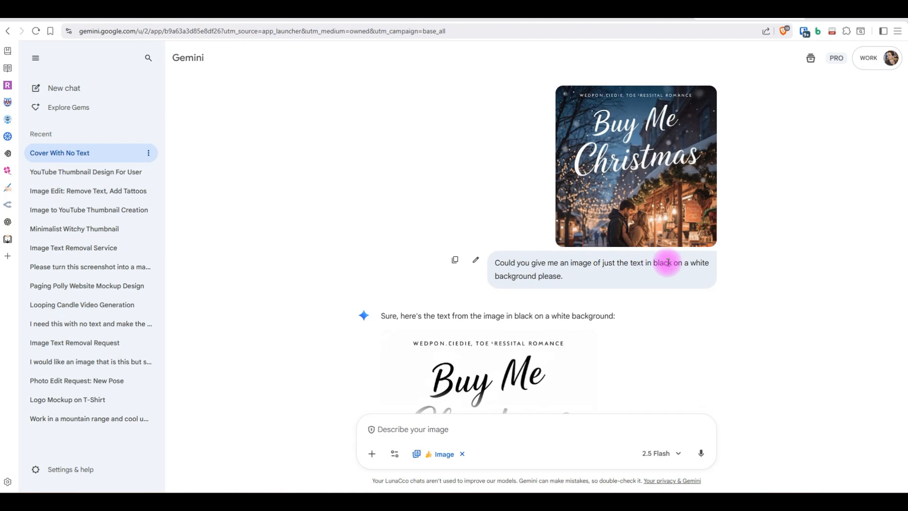
In the Gemini chat, open the generated black-on-white cover text image at full size, download it and close the preview
scroll(673, 263, "down", 2)
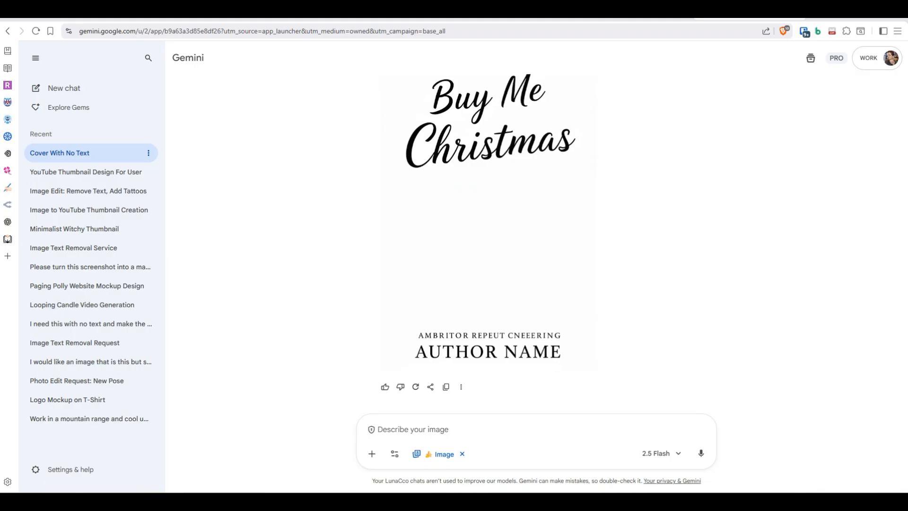
left_click(506, 127)
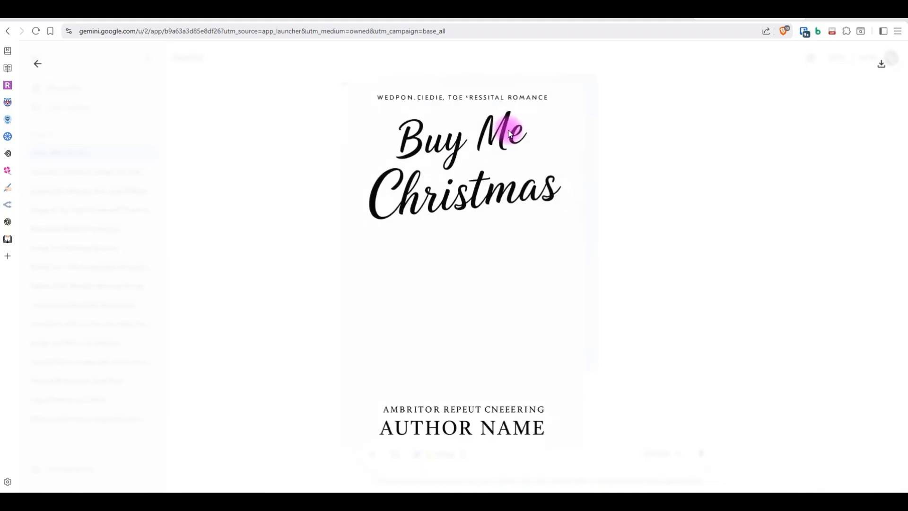
left_click(882, 71)
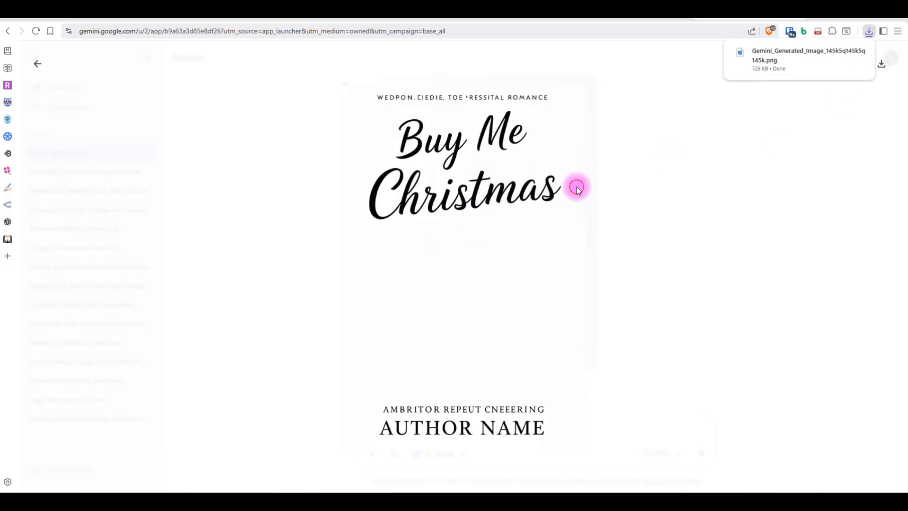
left_click(239, 177)
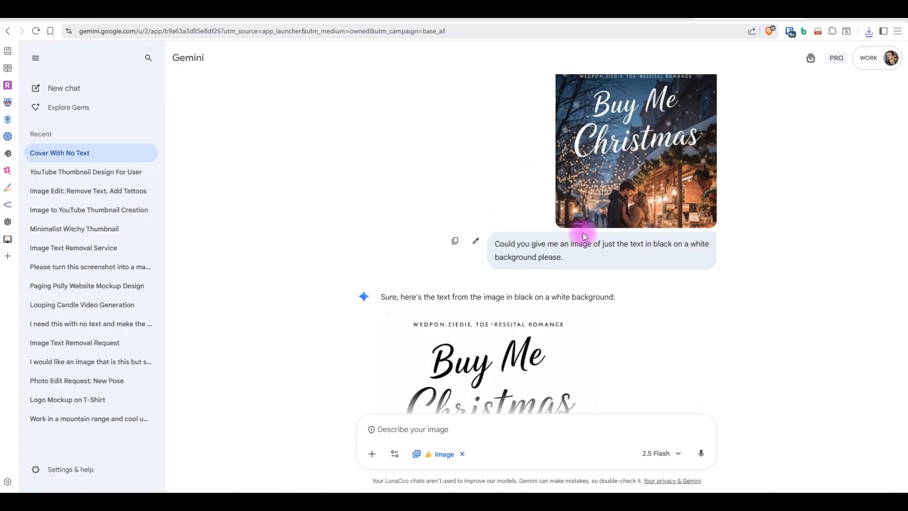
Ask Gemini to use the same font style for the title "Buy Me, New Year's", keeping the same author name, and send the request
scroll(623, 222, "down", 4)
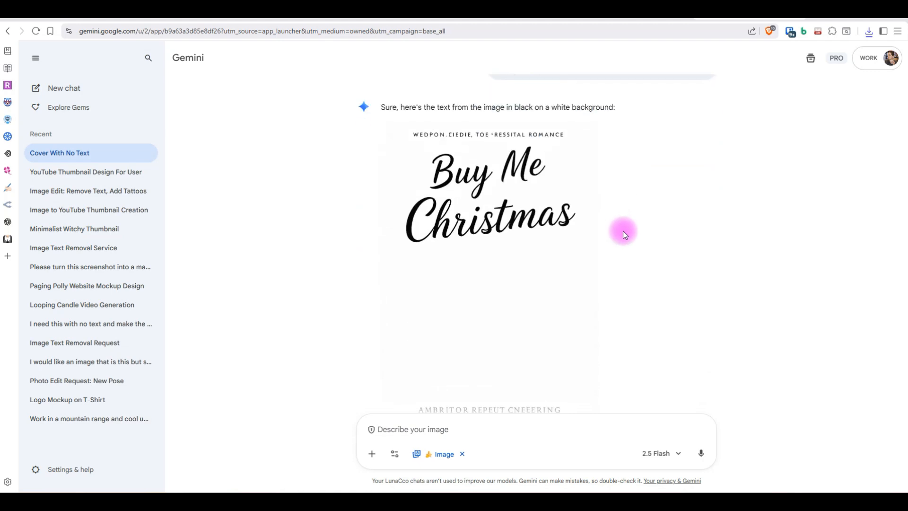
scroll(622, 232, "down", 1)
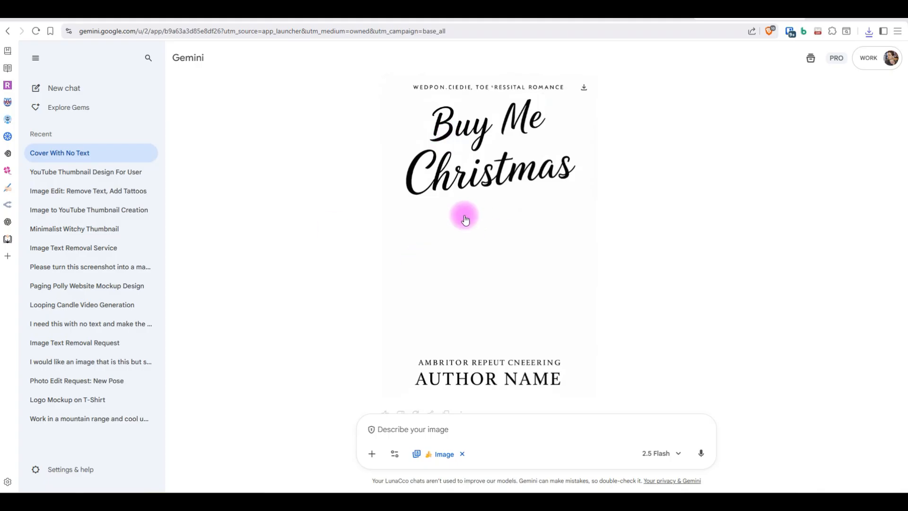
scroll(452, 306, "down", 1)
left_click(417, 431)
type("That's ")
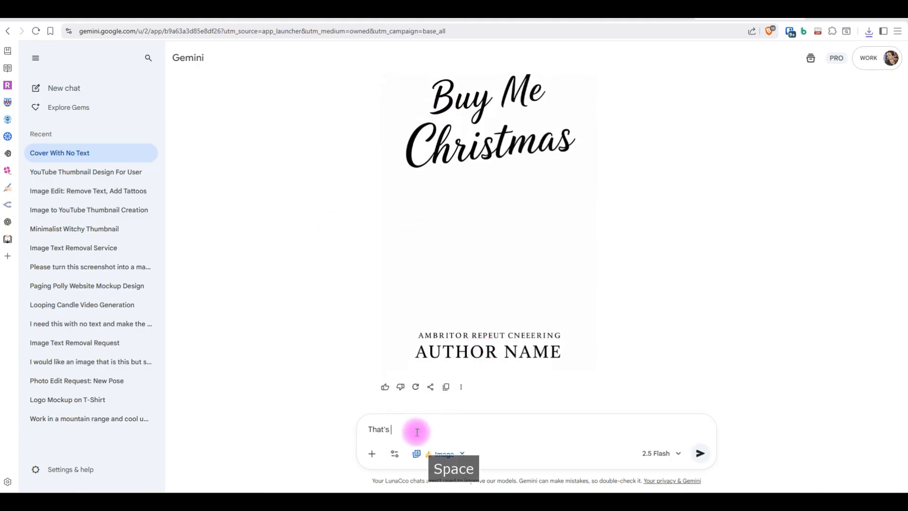
type("perfect")
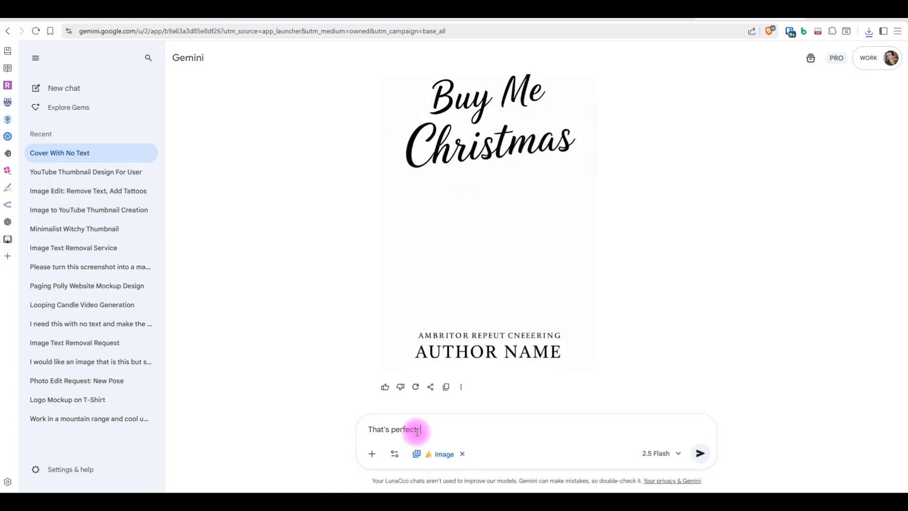
type(" could you ")
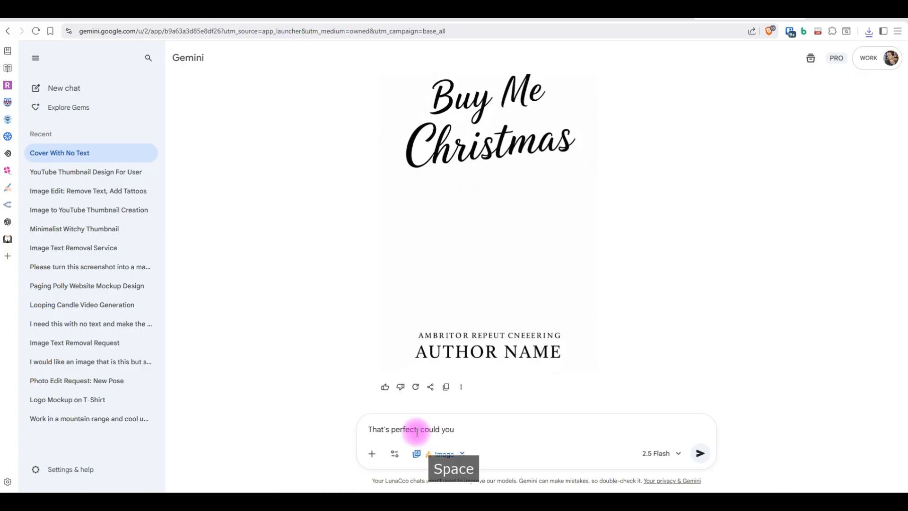
type("use the sam")
type("e fotn")
type(" in")
key("BackSpace")
key("BackSpace")
key("BackSpace")
key("BackSpace")
key("BackSpace")
type("nt style")
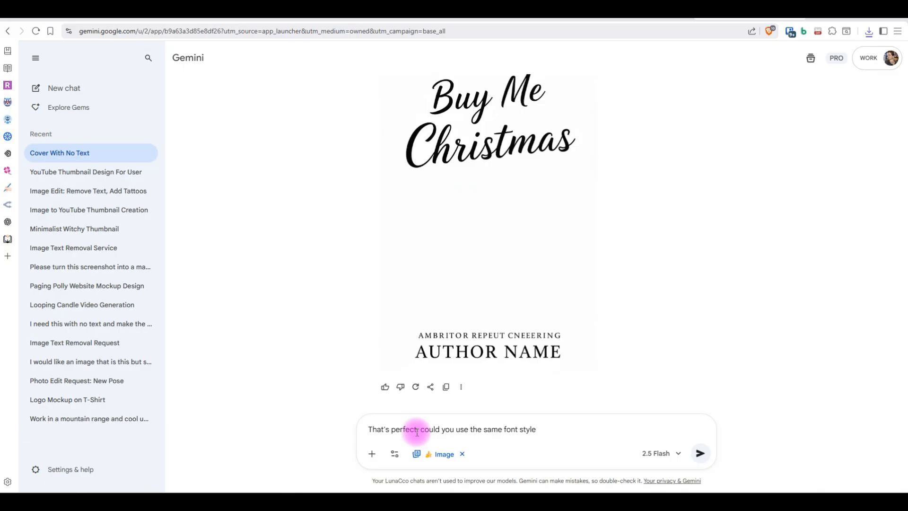
type(", but do the ")
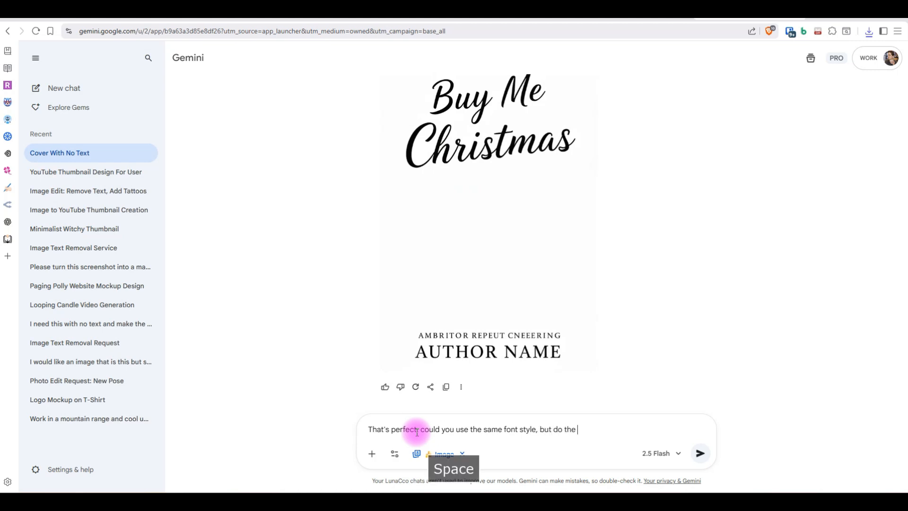
type("the title \"")
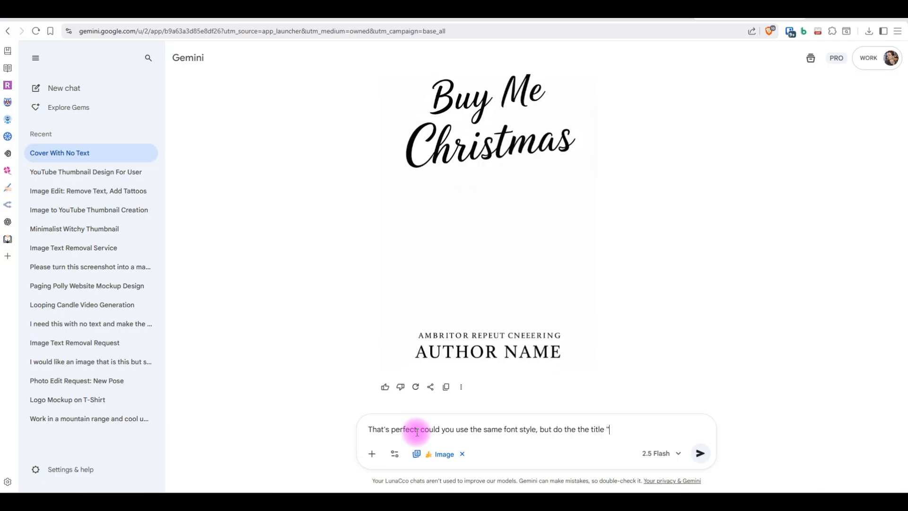
type("Buy Me , New Year's\" same ")
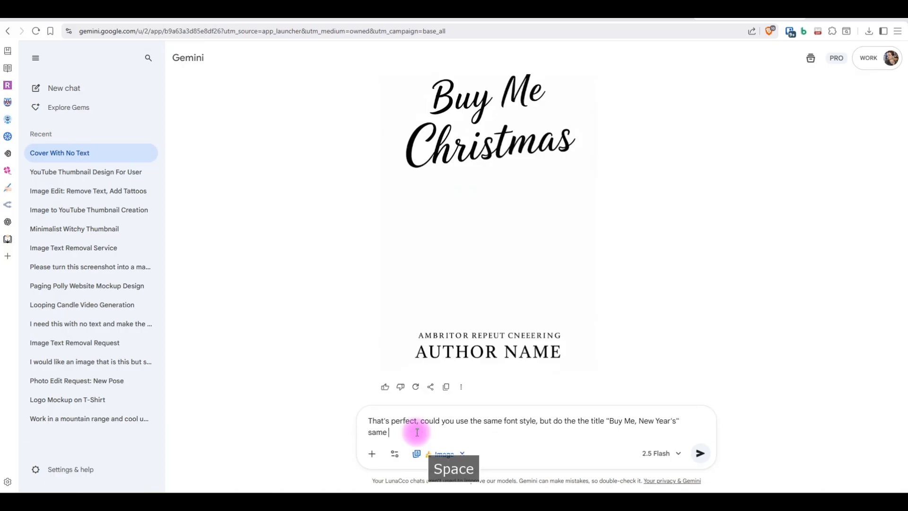
type("author name please")
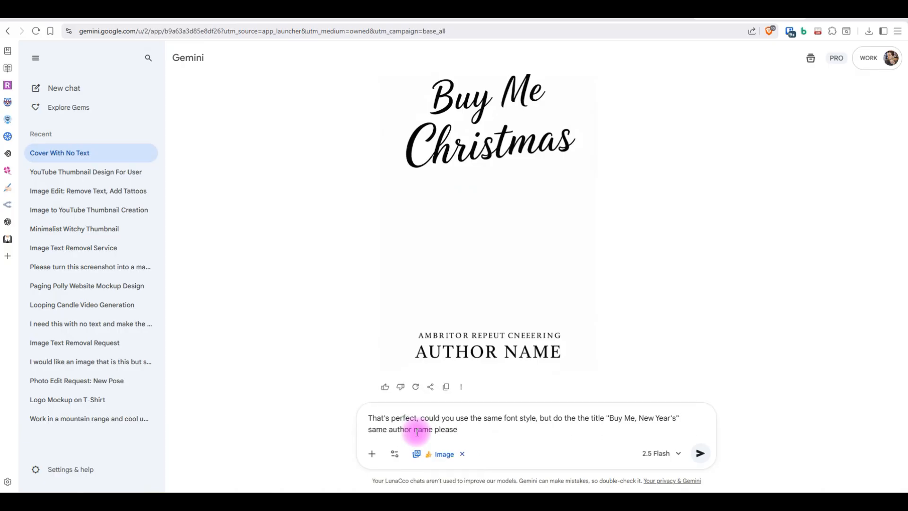
key("Return")
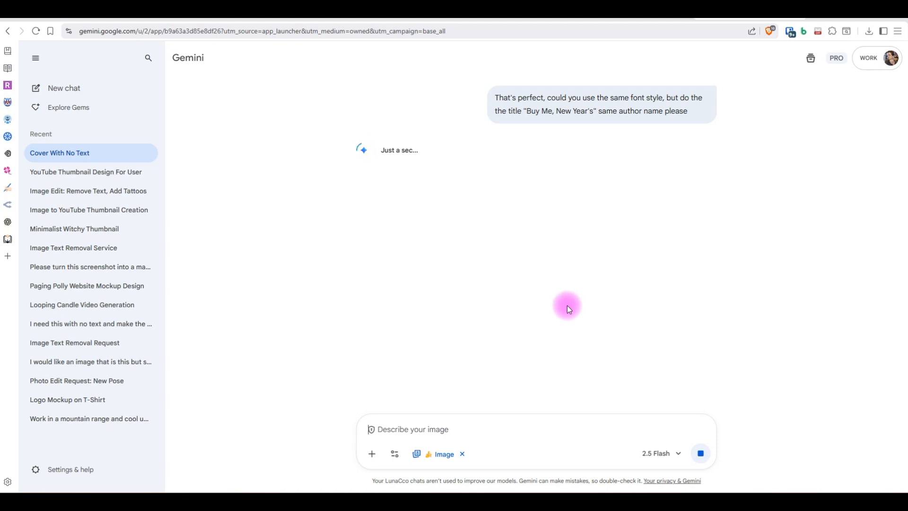
Compare the generated "Buy Me, New Year's" lettering with the earlier "Buy Me Christmas" text image and the original cover
scroll(567, 305, "up", 1)
scroll(567, 305, "up", 6)
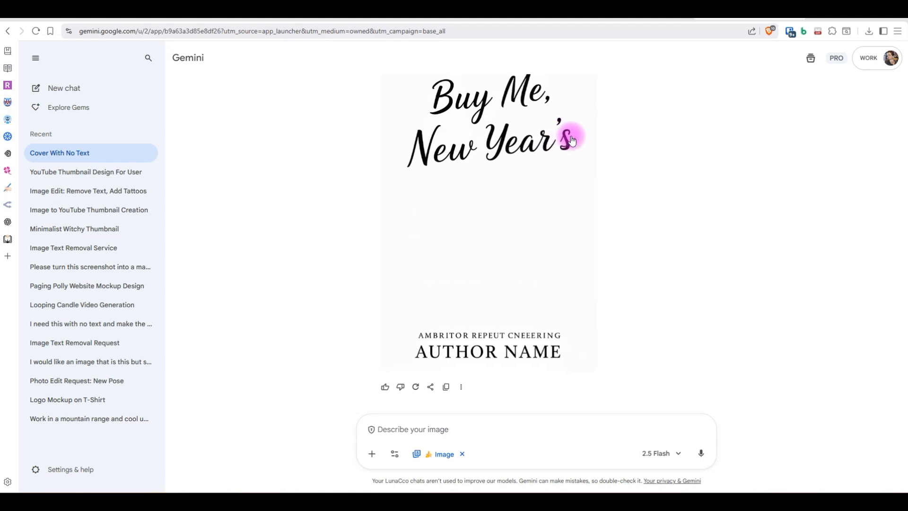
scroll(571, 140, "up", 10)
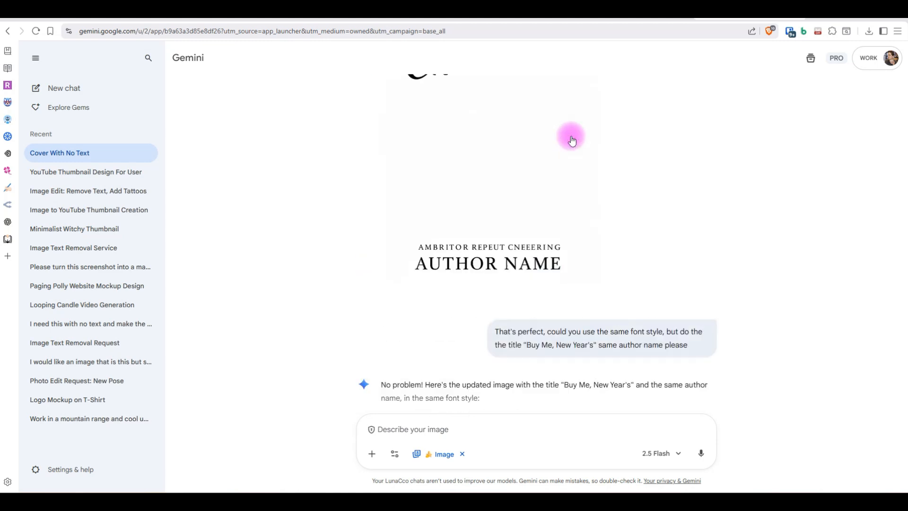
scroll(571, 140, "down", 8)
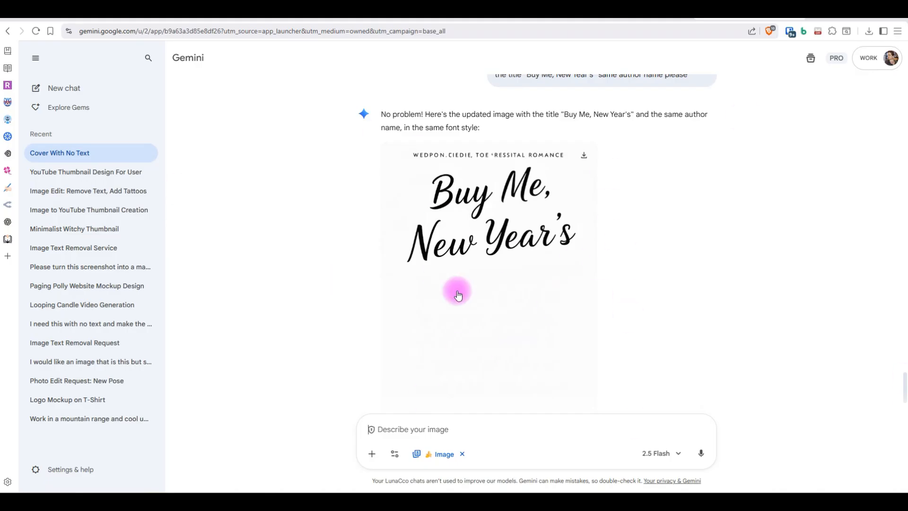
scroll(457, 295, "down", 2)
scroll(458, 295, "up", 2)
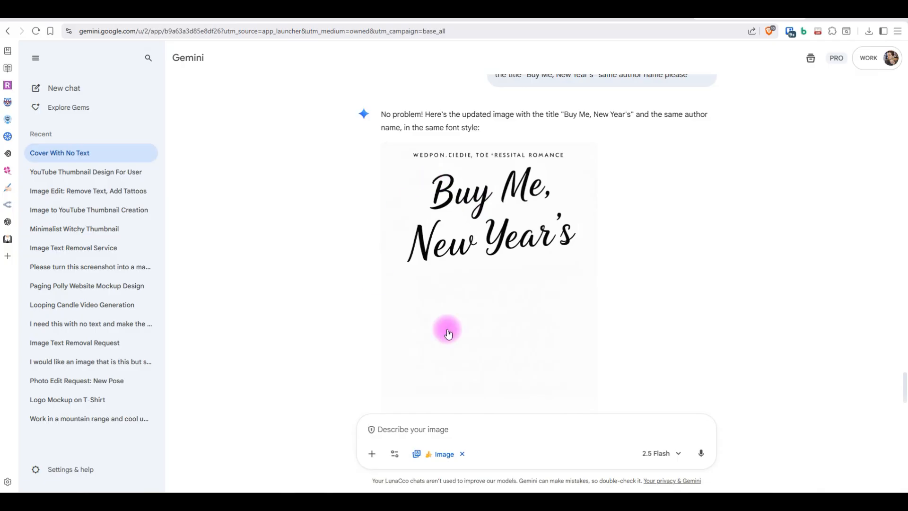
scroll(517, 282, "up", 10)
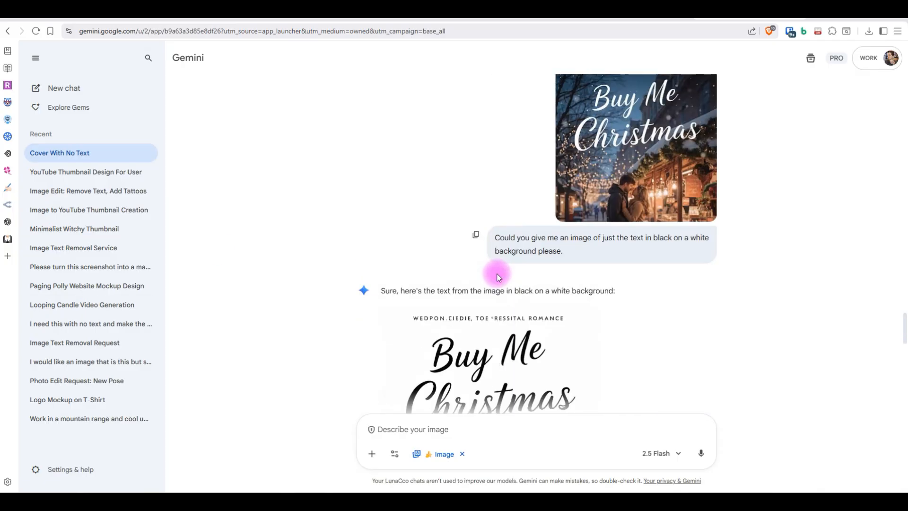
scroll(496, 274, "up", 3)
scroll(598, 309, "down", 10)
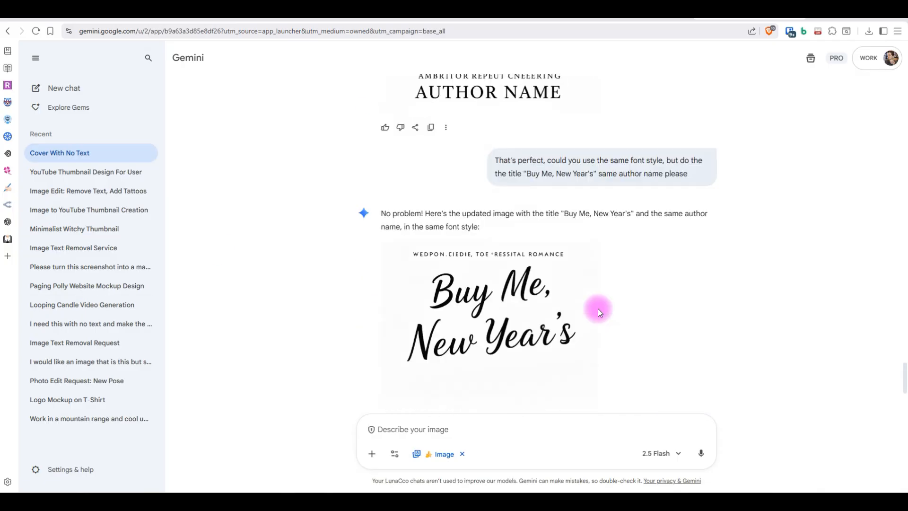
scroll(598, 308, "down", 4)
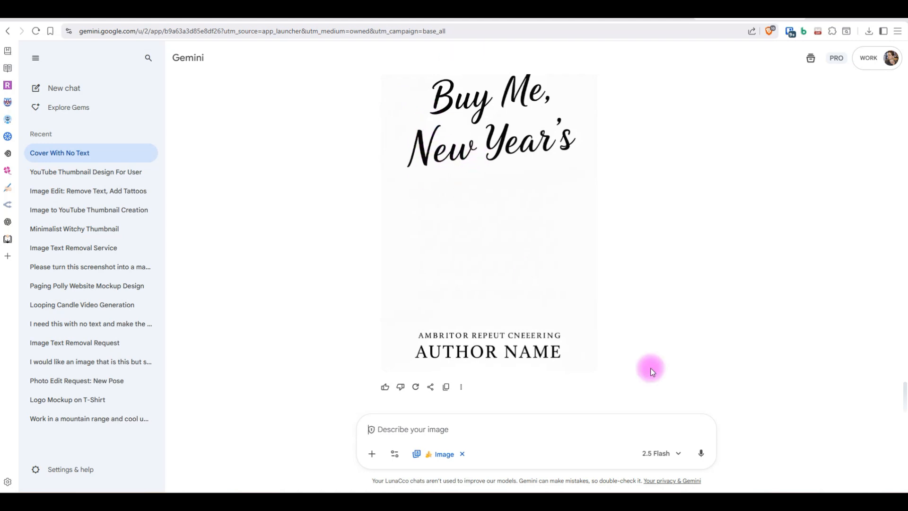
scroll(565, 173, "up", 1)
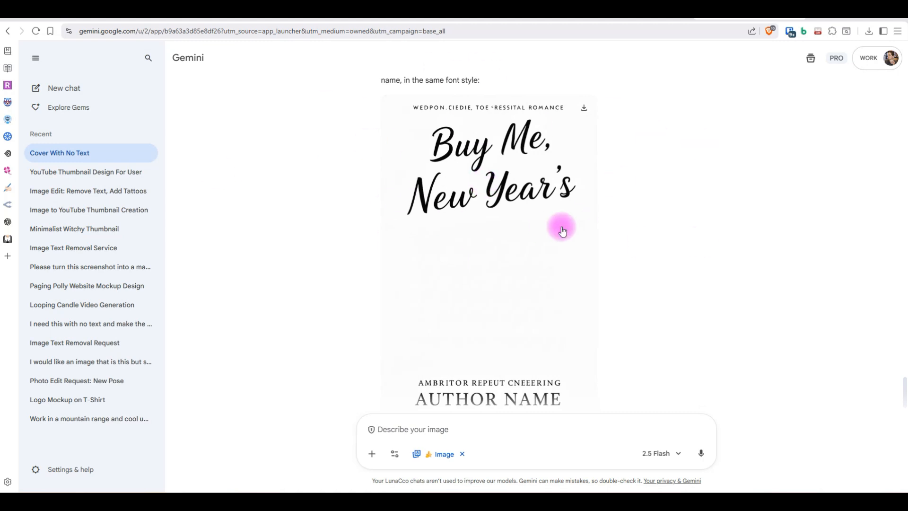
scroll(524, 335, "down", 1)
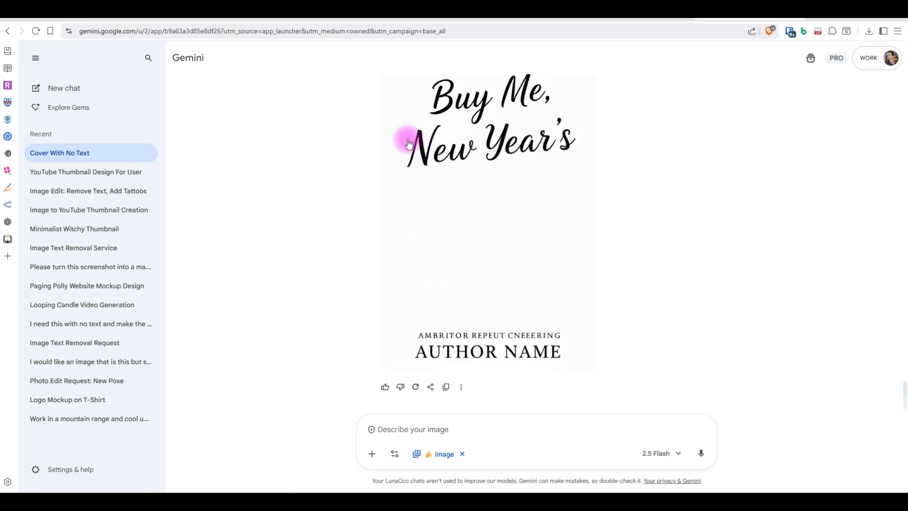
scroll(392, 203, "up", 1)
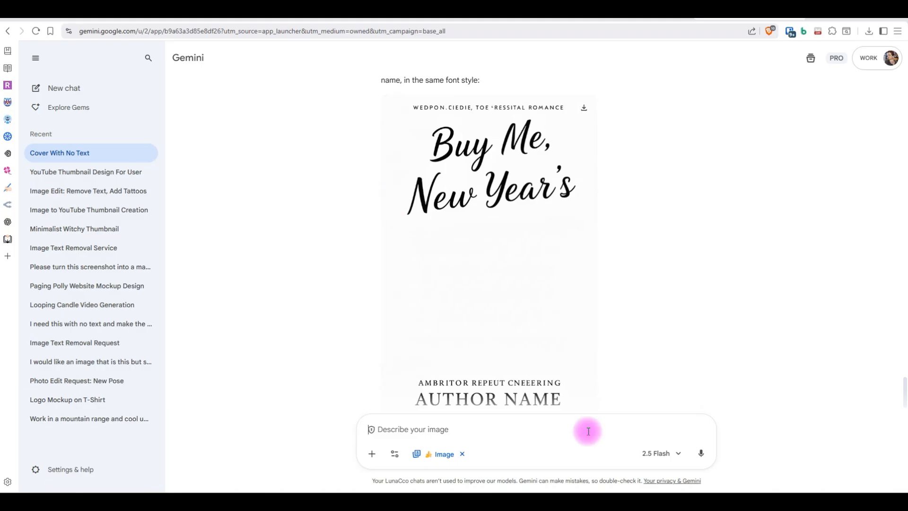
scroll(552, 260, "up", 5)
scroll(554, 261, "down", 3)
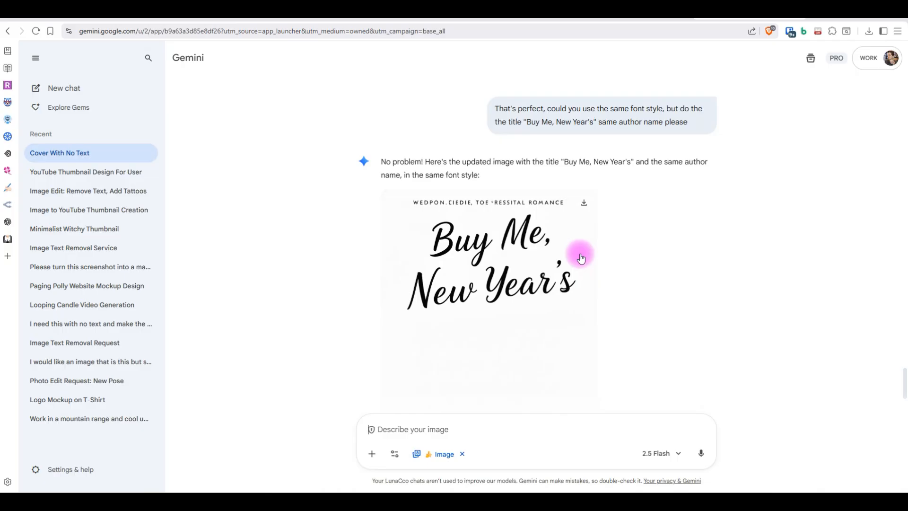
scroll(581, 257, "down", 3)
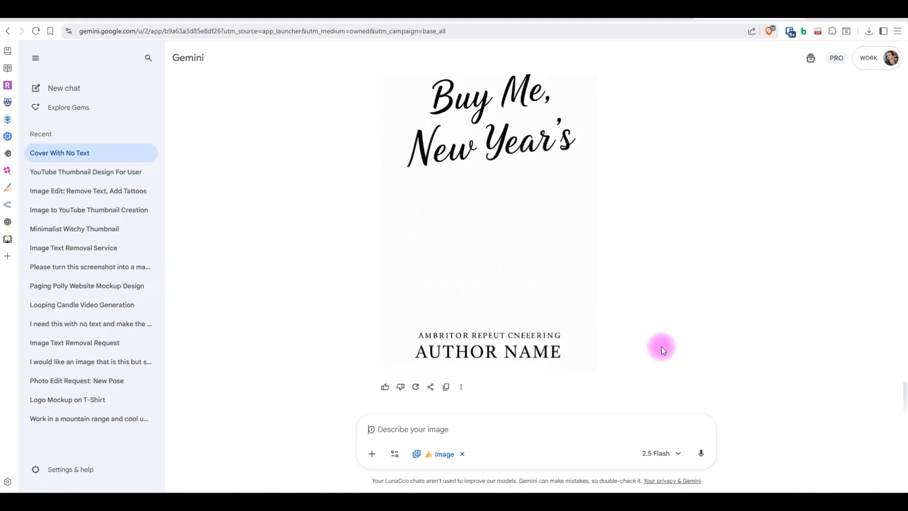
scroll(661, 350, "up", 3)
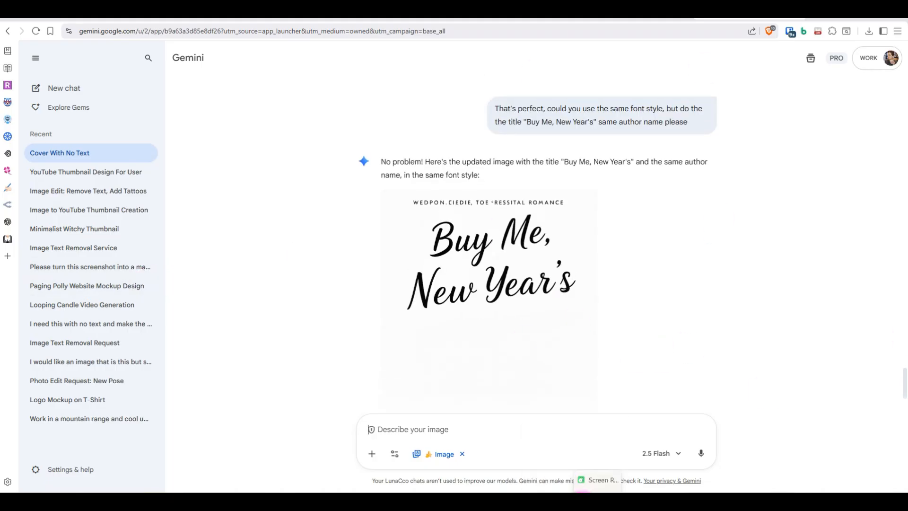
Switch to Affinity, open the downloaded black-on-white "Buy Me Christmas" text image and reposition the floating context toolbar
mouse_move(577, 492)
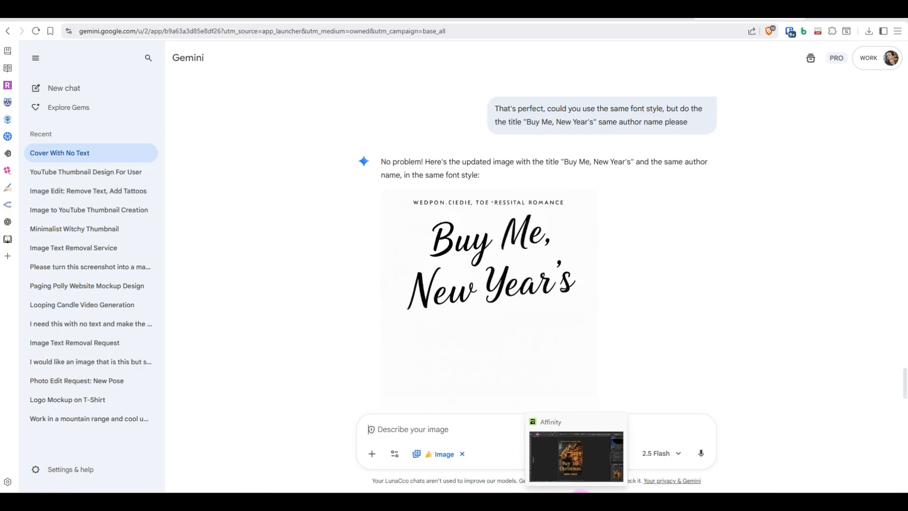
left_click(580, 492)
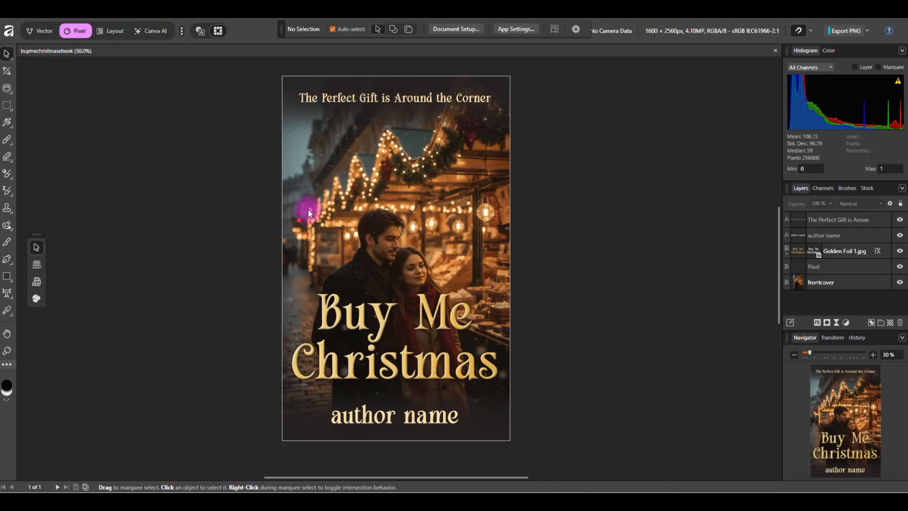
left_click_drag(267, 43, 198, 58)
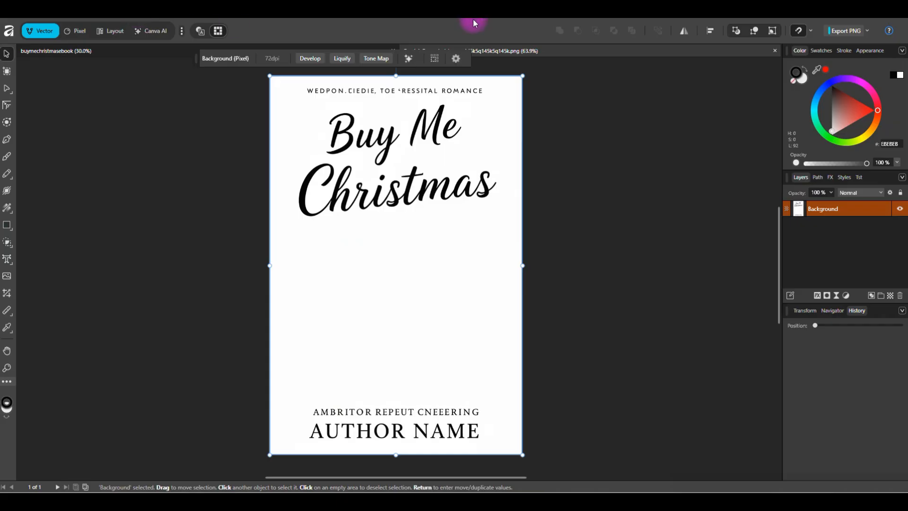
Start Image Trace on the Background layer of the "Buy Me Christmas" text image and restore the window to full size
left_click(886, 11)
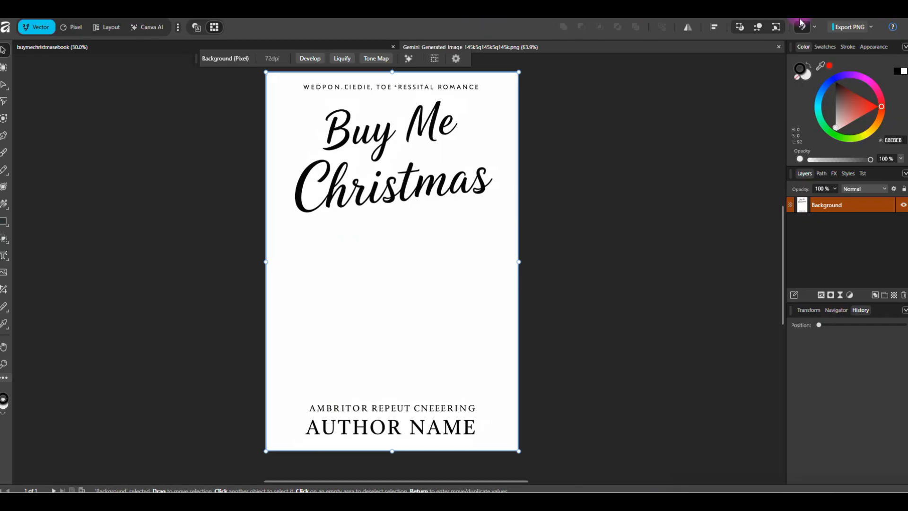
mouse_move(467, 9)
left_mouse_down()
mouse_move(467, 31)
mouse_move(465, 25)
left_mouse_up()
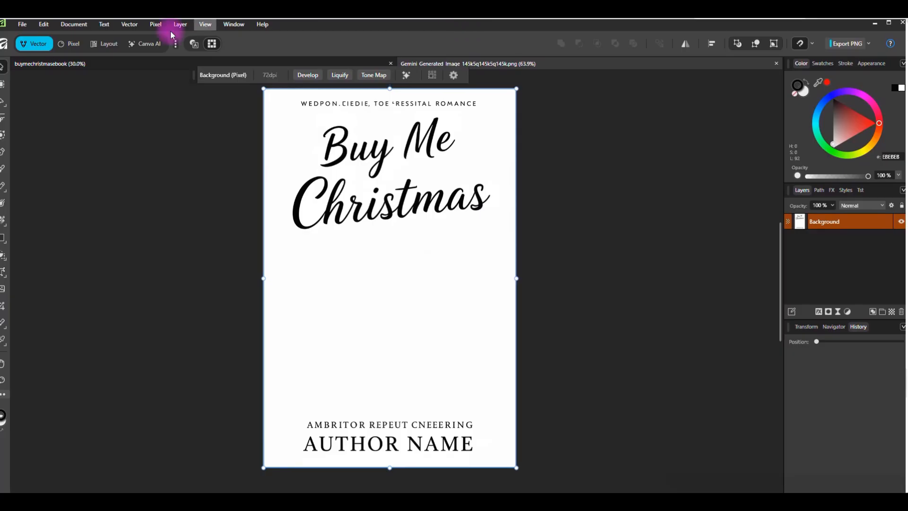
left_click(128, 25)
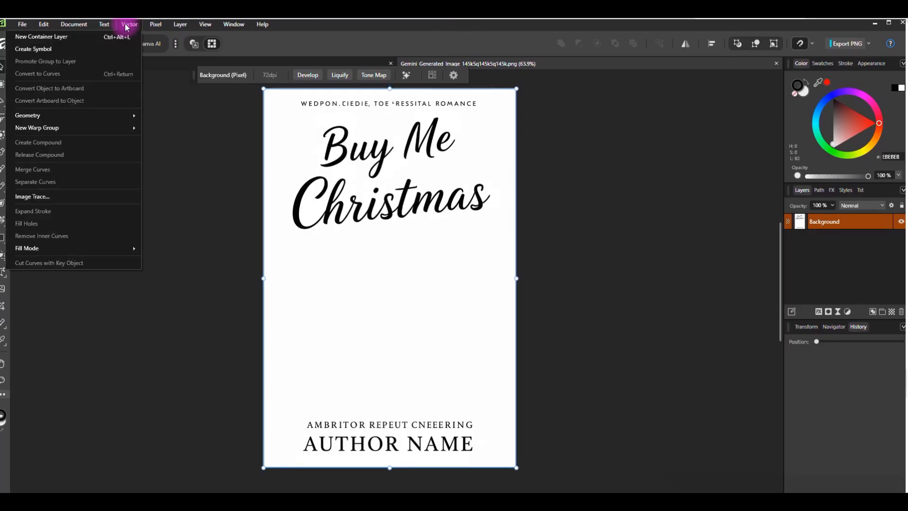
left_click(41, 199)
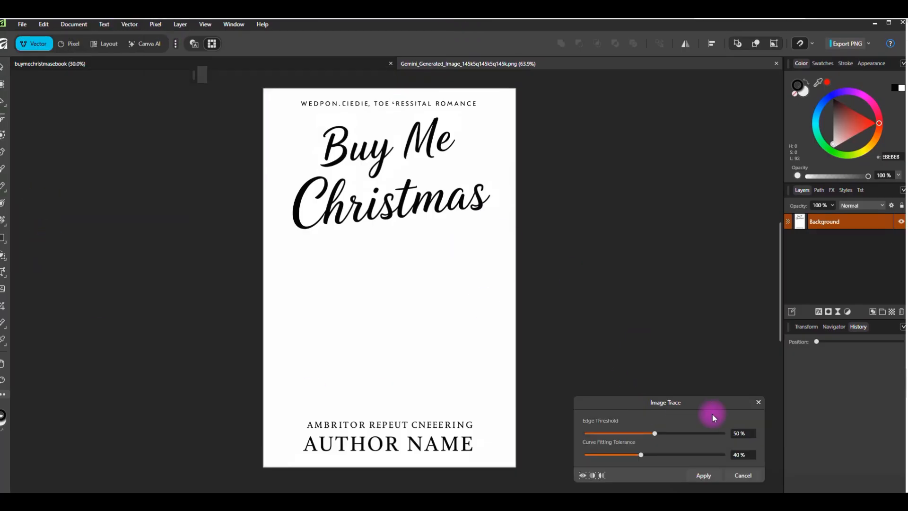
left_click(888, 22)
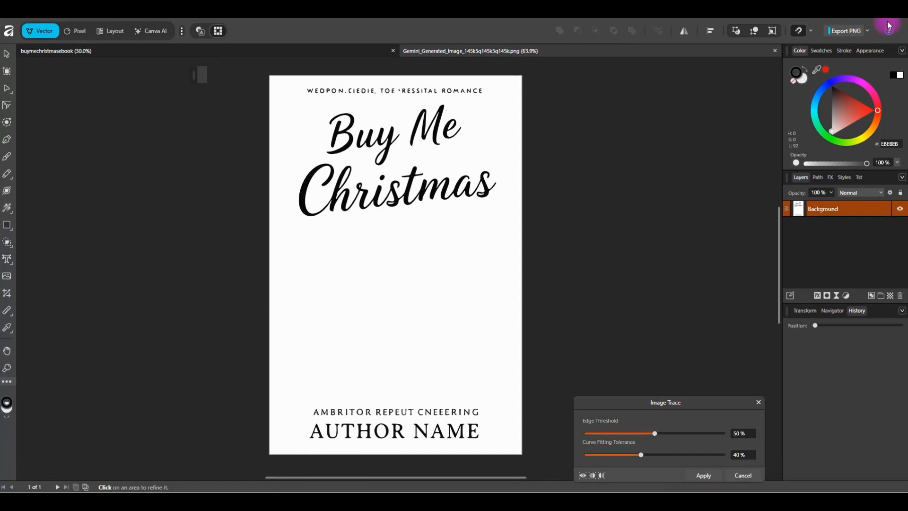
Move the Image Trace dialog clear and compare the traced and original "Christmas" lettering up close in a split before/after preview
left_click_drag(675, 397, 681, 295)
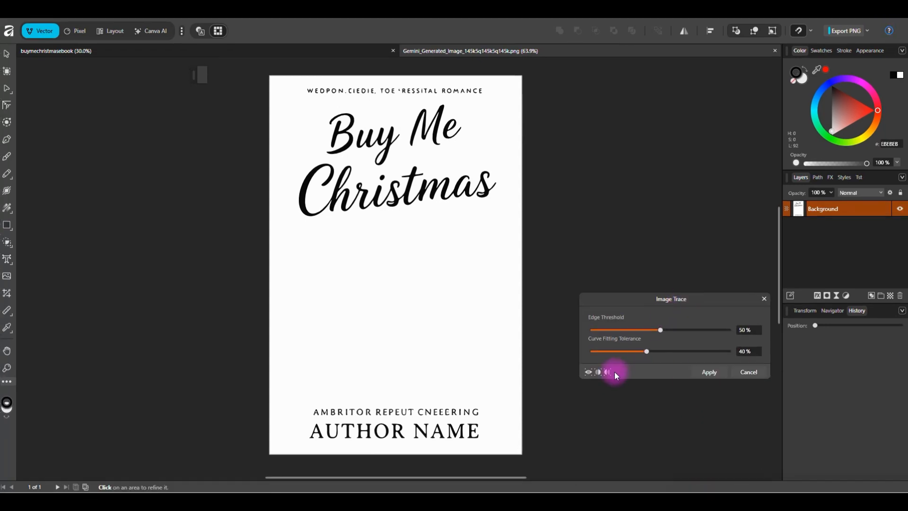
left_click(597, 371)
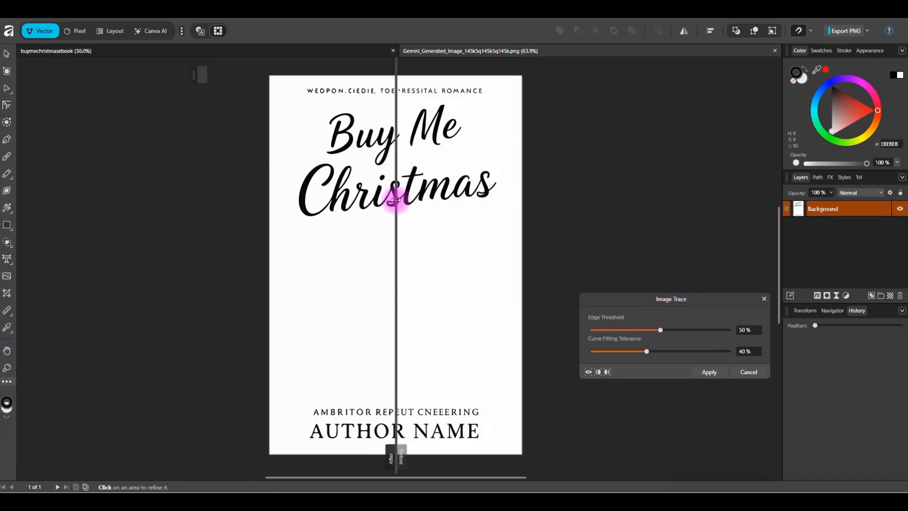
scroll(441, 205, "up", 6)
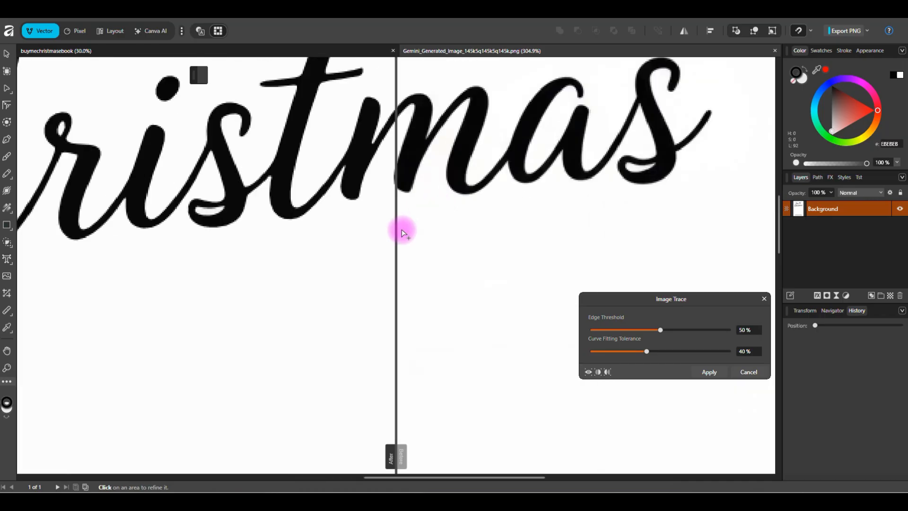
Compare the traced and original "Buy Me Christmas" lettering at different places using the split before/after preview
scroll(381, 303, "up", 3)
scroll(380, 306, "up", 3)
mouse_move(396, 172)
left_mouse_down()
mouse_move(144, 171)
mouse_move(296, 158)
mouse_move(162, 166)
mouse_move(338, 175)
mouse_move(259, 184)
left_mouse_up()
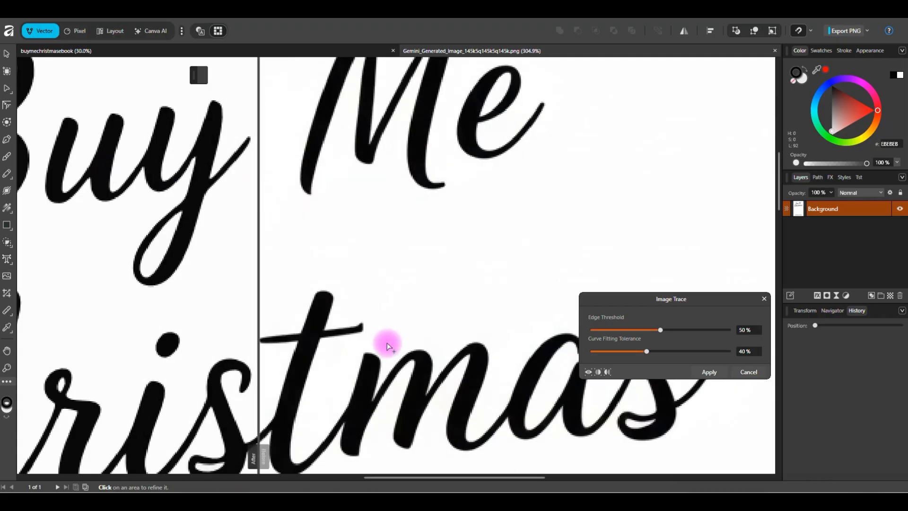
scroll(385, 344, "down", 3)
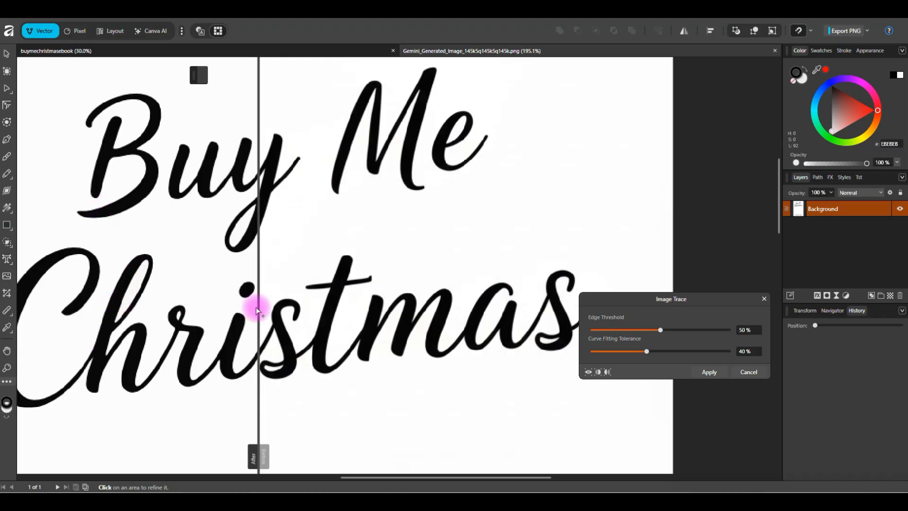
left_click_drag(258, 250, 357, 245)
left_click_drag(375, 290, 369, 283)
mouse_move(356, 293)
left_mouse_down()
mouse_move(388, 284)
mouse_move(350, 283)
mouse_move(385, 286)
mouse_move(399, 265)
mouse_move(257, 255)
mouse_move(253, 266)
mouse_move(173, 292)
mouse_move(383, 267)
mouse_move(256, 282)
left_mouse_up()
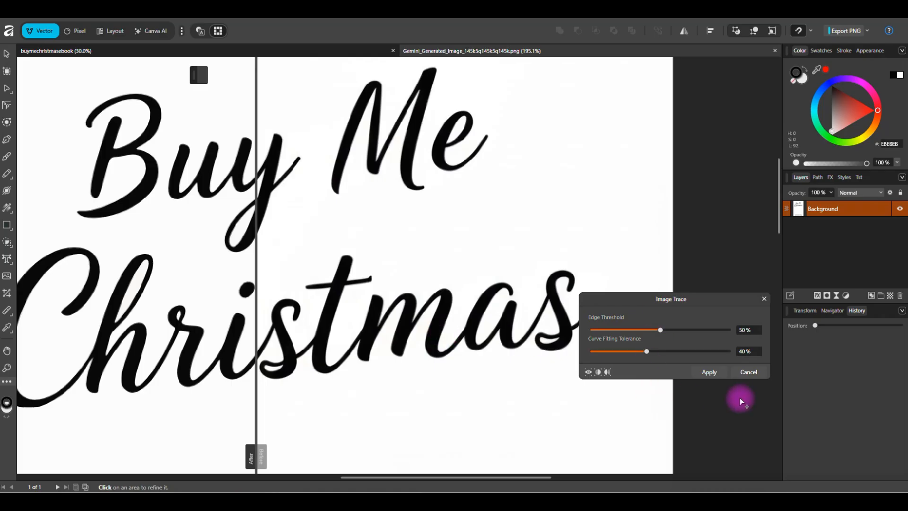
Apply the image trace to the "Buy Me Christmas" image and ungroup all of the resulting curves
left_click(709, 372)
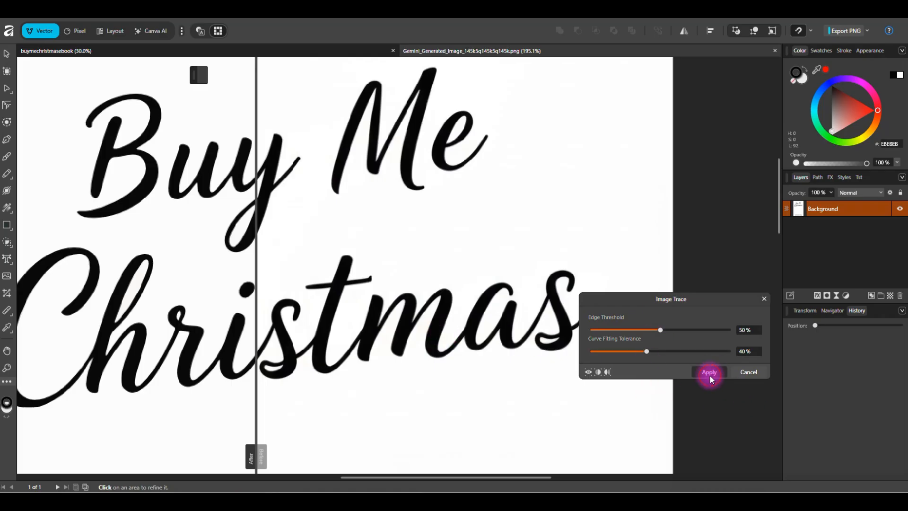
key("ctrl+0")
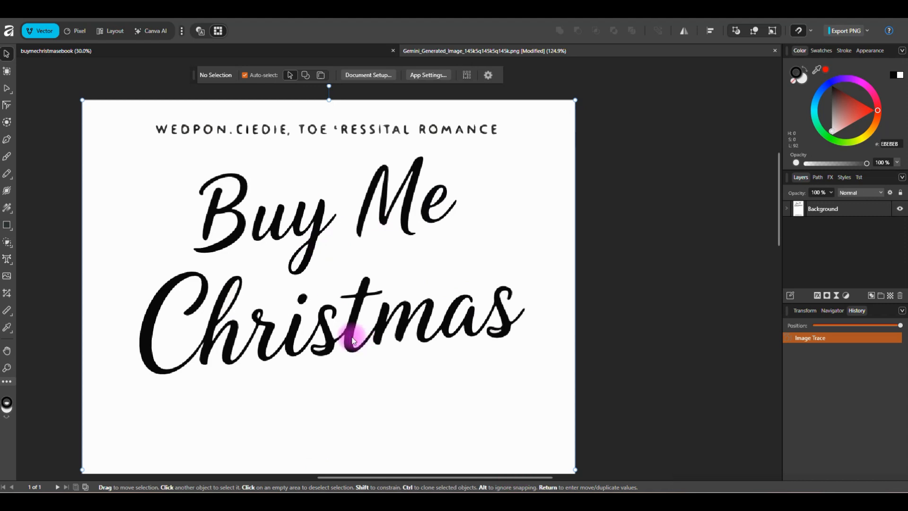
left_click(343, 323)
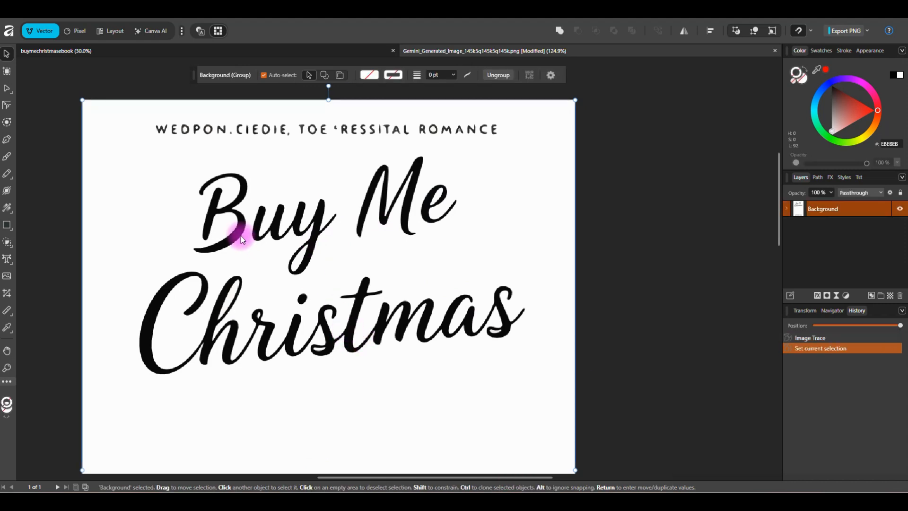
left_click(44, 89)
left_click_drag(45, 89, 643, 406)
right_click(416, 337)
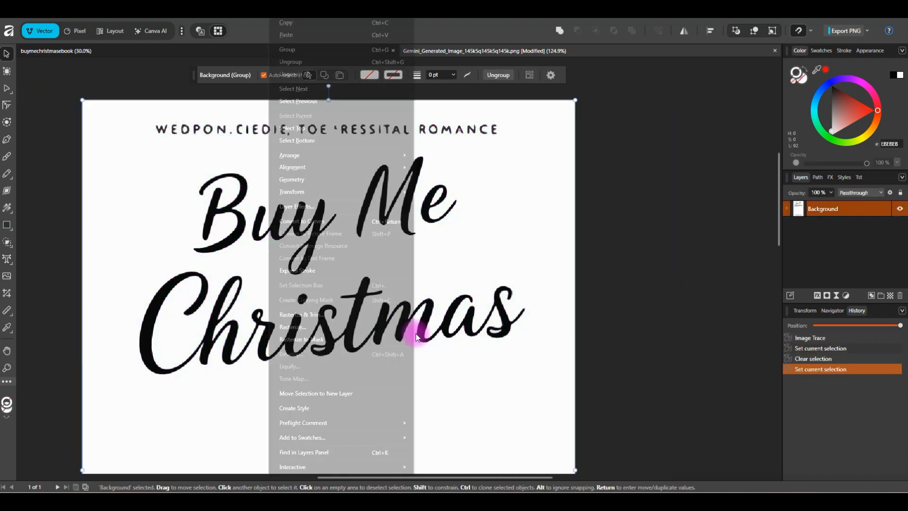
left_click(309, 73)
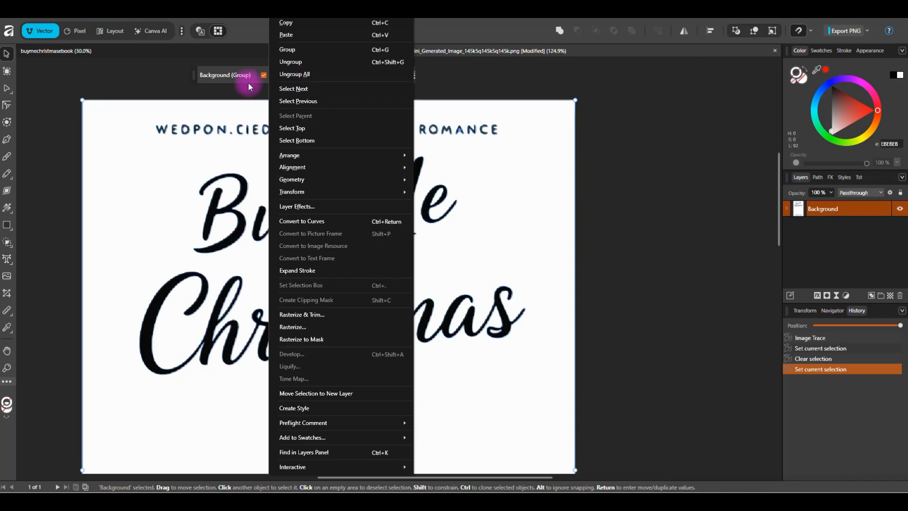
left_click(68, 203)
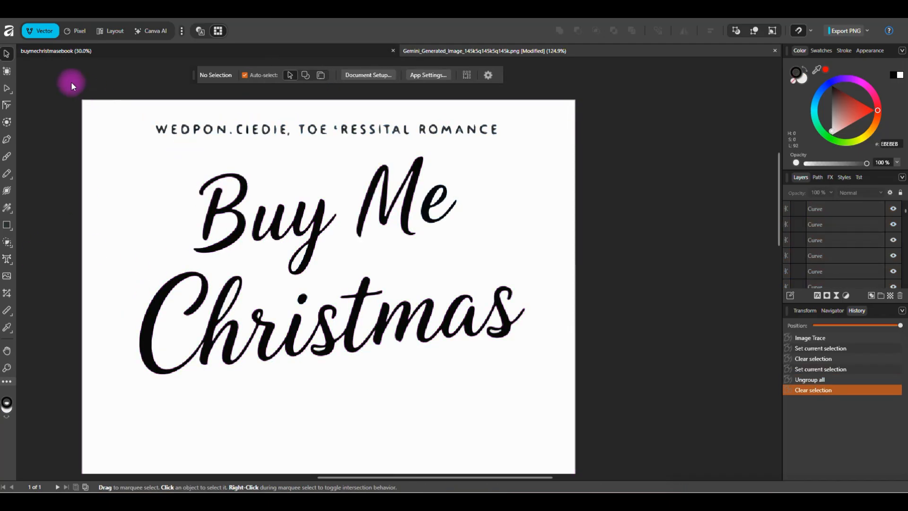
key("ctrl+a")
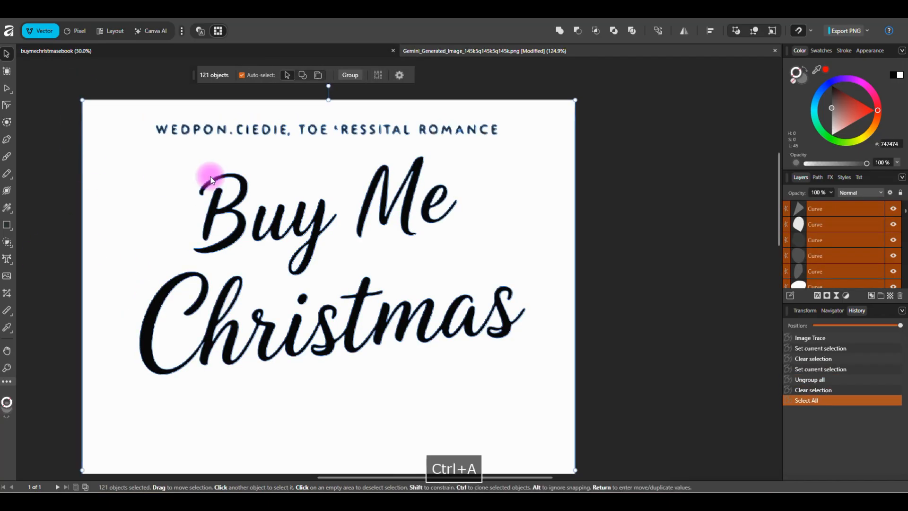
right_click(250, 234)
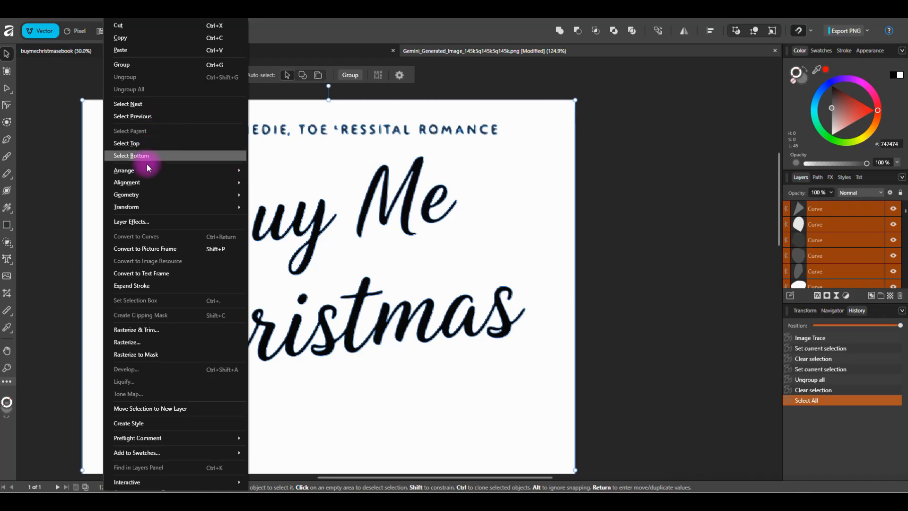
left_click(651, 177)
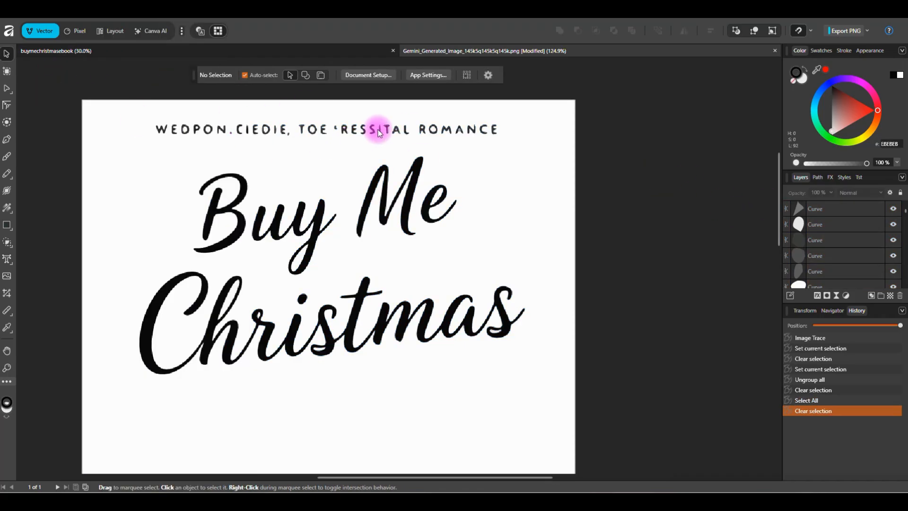
Delete the small tagline curves above "Buy Me" and the white background curve behind the lettering
left_click_drag(75, 78, 620, 132)
key("Delete")
left_click_drag(265, 118, 325, 158)
key("Delete")
Delete the "AUTHOR NAME" curves and the small text line above them at the foot of the page
scroll(325, 160, "down", 10)
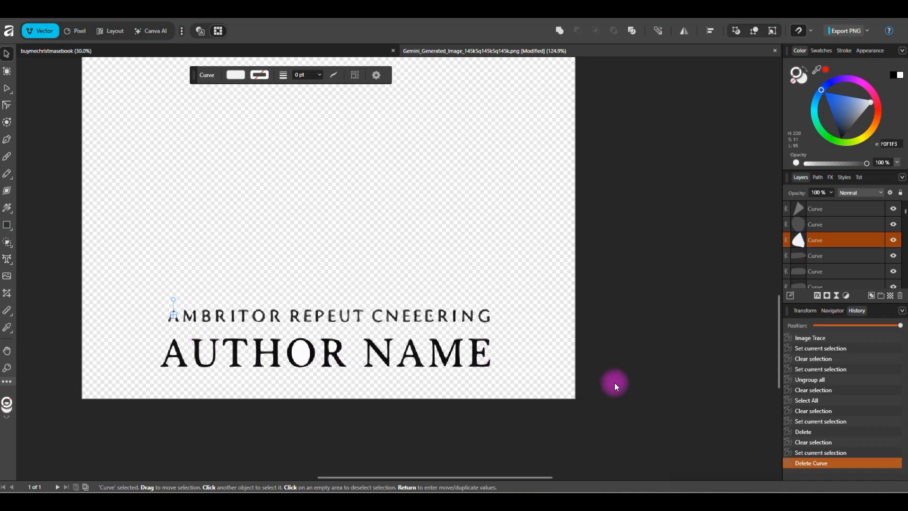
left_click_drag(57, 266, 601, 397)
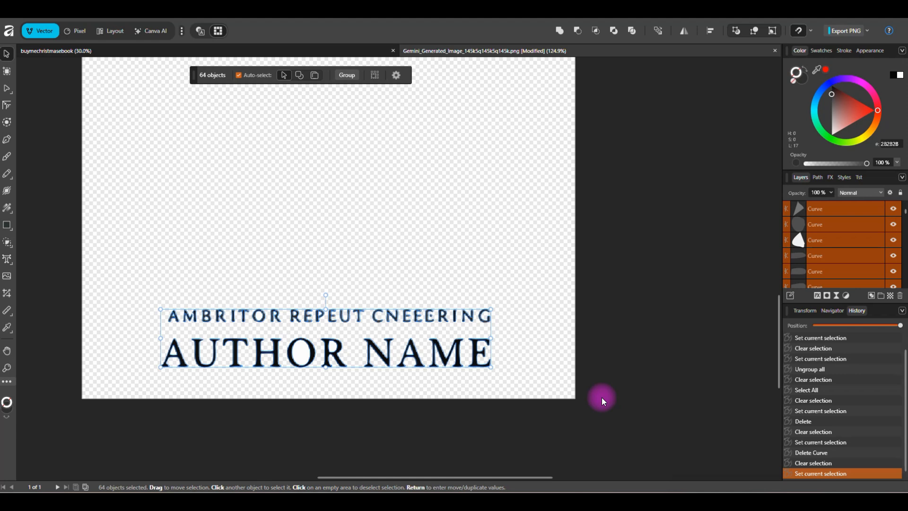
key("Delete")
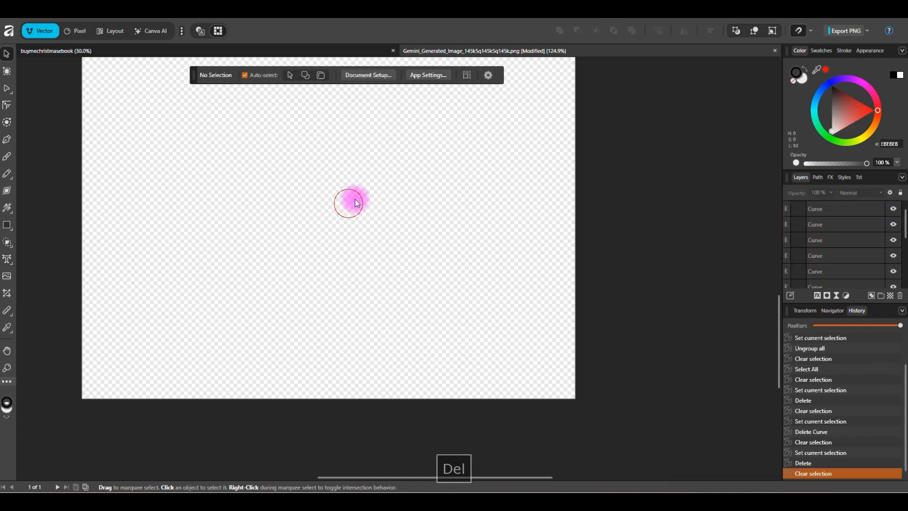
scroll(362, 203, "down", 3)
scroll(382, 293, "up", 5)
scroll(395, 209, "up", 3)
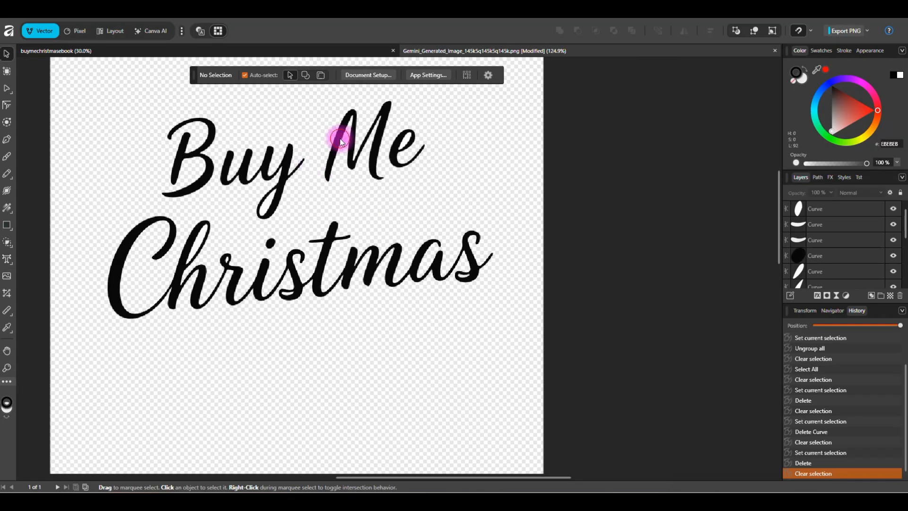
Check the white shape inside the "e" of "Me" and group all the "Buy Me Christmas" lettering curves
left_click(406, 141)
scroll(405, 139, "up", 8)
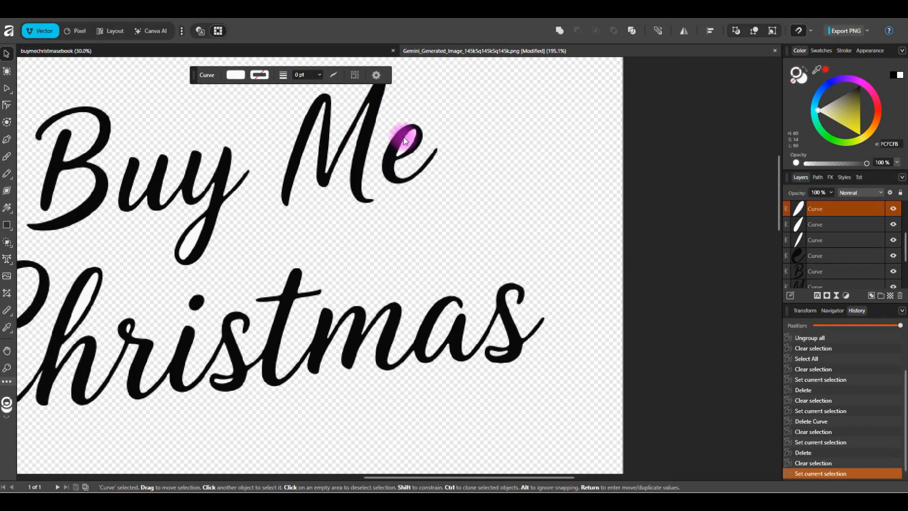
scroll(403, 138, "down", 9)
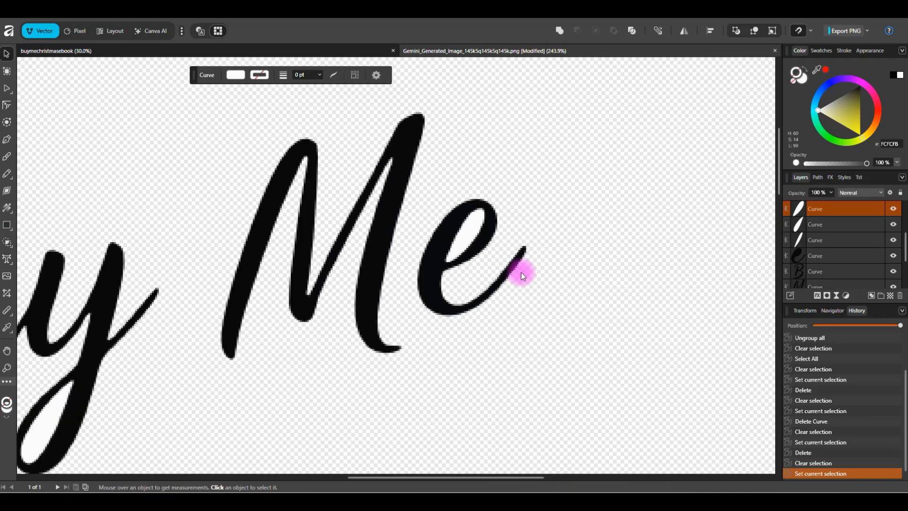
left_click(476, 326)
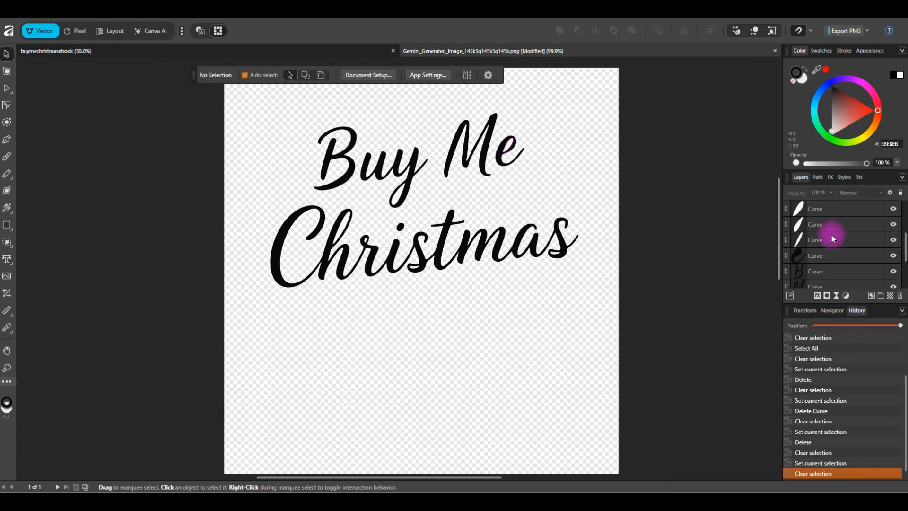
left_click_drag(252, 108, 622, 301)
key("ctrl+g")
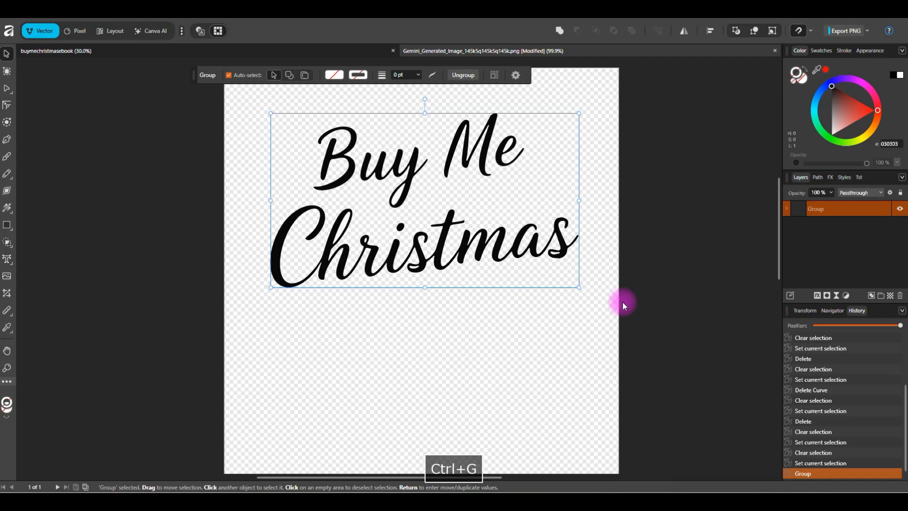
Add a new pixel layer and move it beneath the lettering group
left_click(802, 269)
left_click(889, 296)
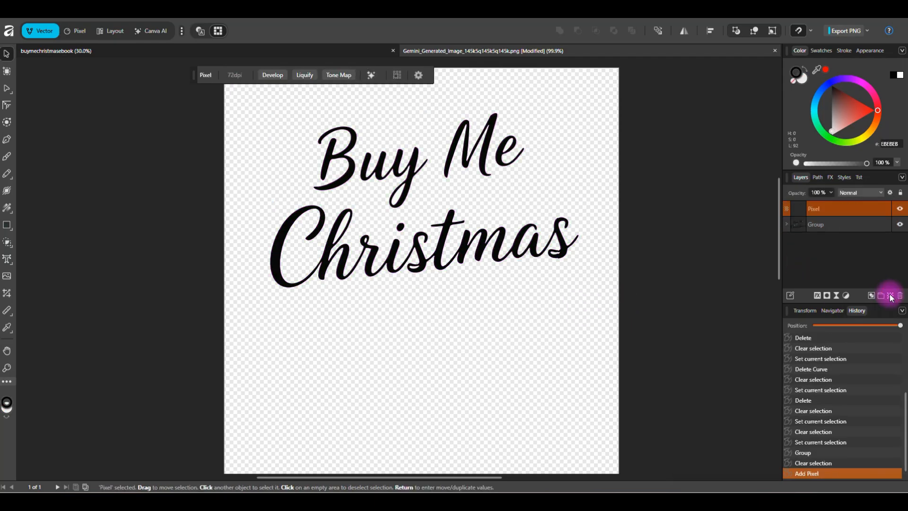
left_click_drag(843, 215, 842, 251)
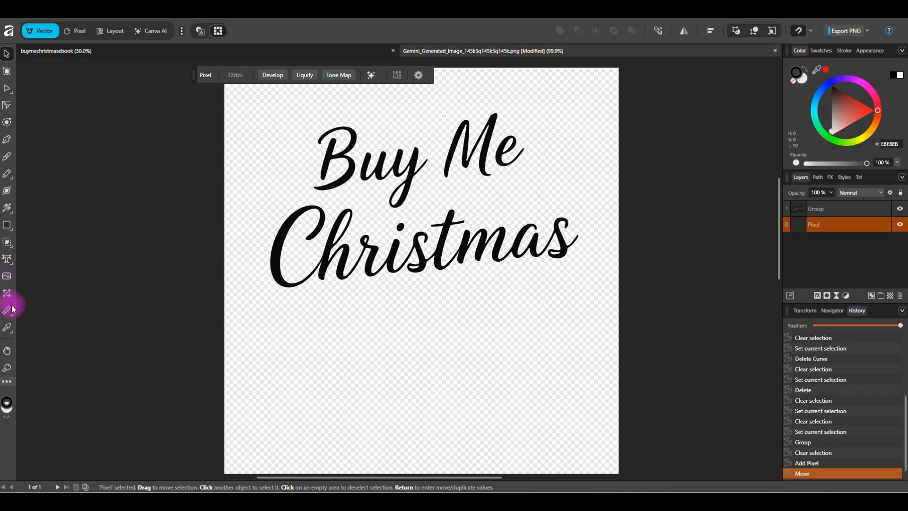
Try a diagonal white-to-black gradient fill on the pixel layer behind the lettering and undo it
left_click(7, 207)
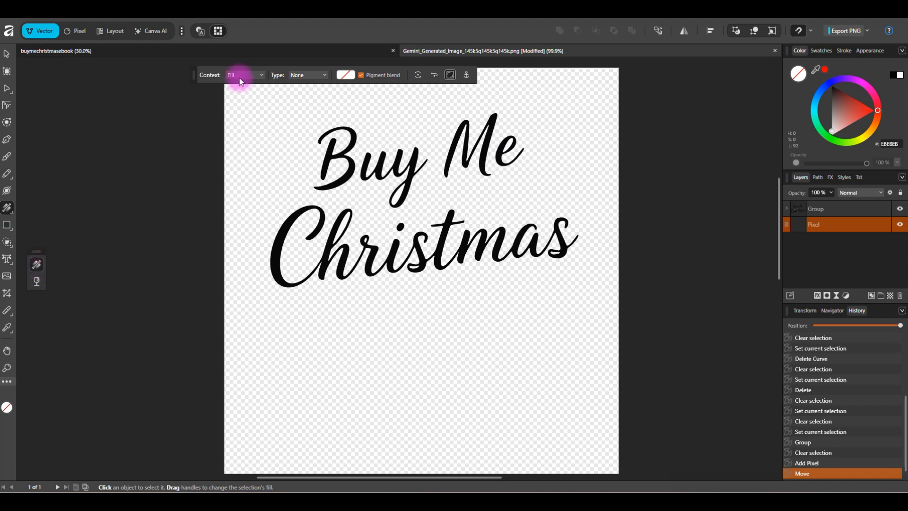
left_click(257, 138)
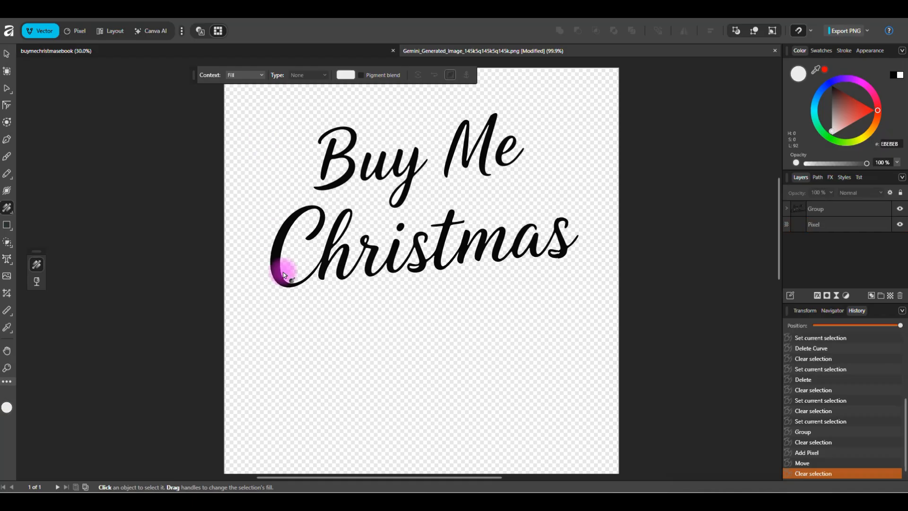
left_click(862, 231)
left_click(344, 392)
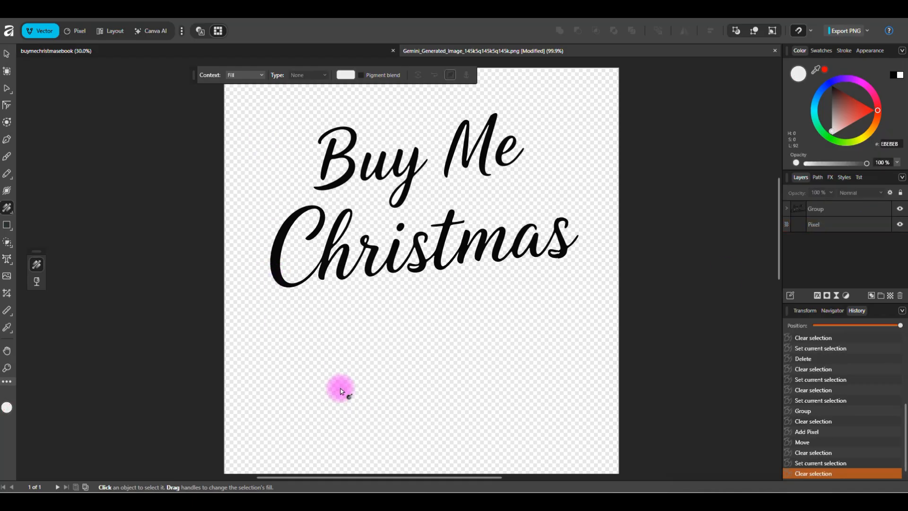
left_click(858, 227)
left_click_drag(276, 138, 491, 395)
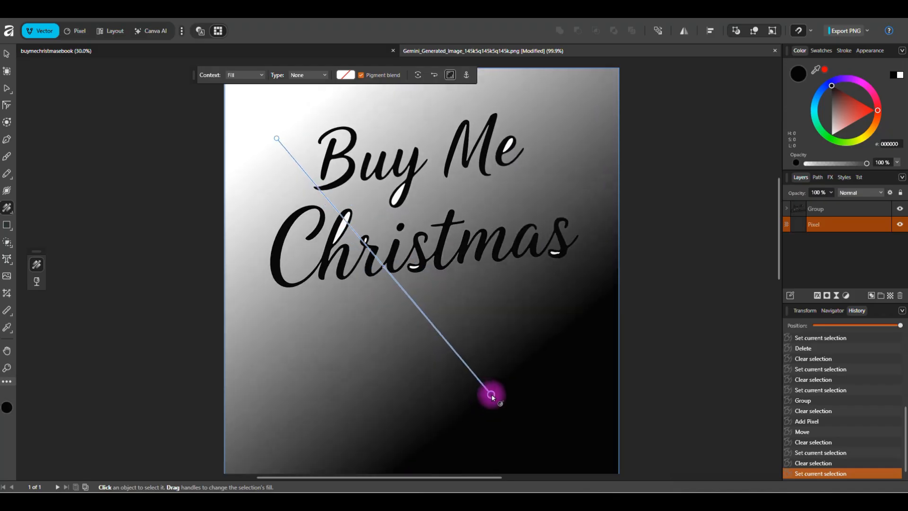
key("ctrl+z")
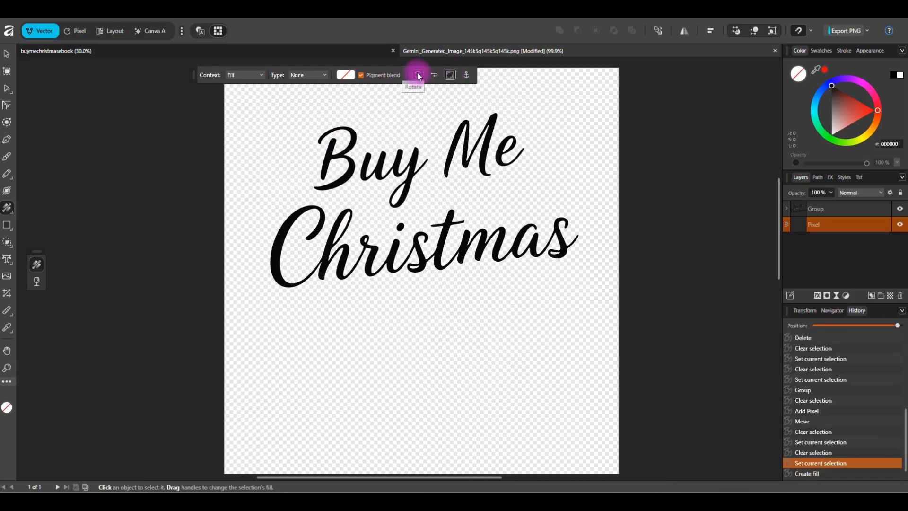
Fill the pixel layer behind the lettering with solid dark red 7D0000 and clear the selection
left_click(345, 75)
mouse_move(345, 134)
left_mouse_down()
mouse_move(332, 150)
mouse_move(362, 131)
mouse_move(350, 112)
left_mouse_up()
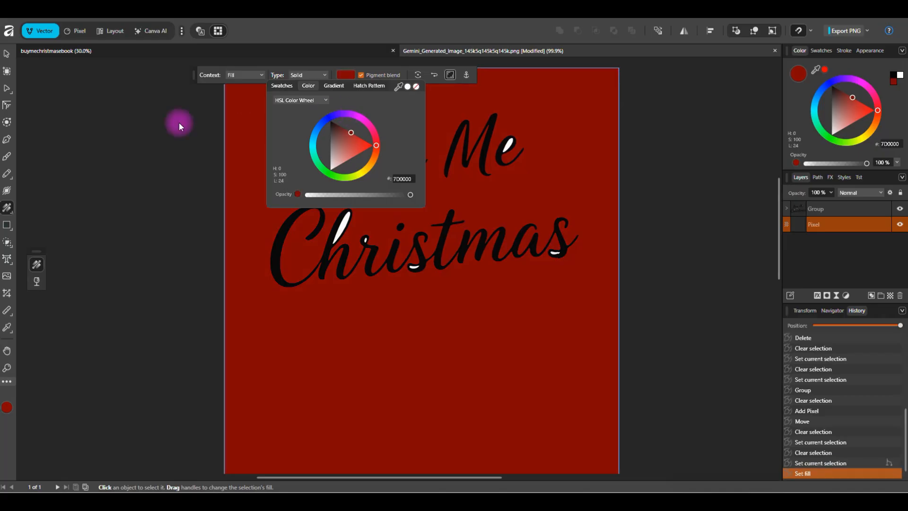
left_click(7, 53)
left_click(80, 258)
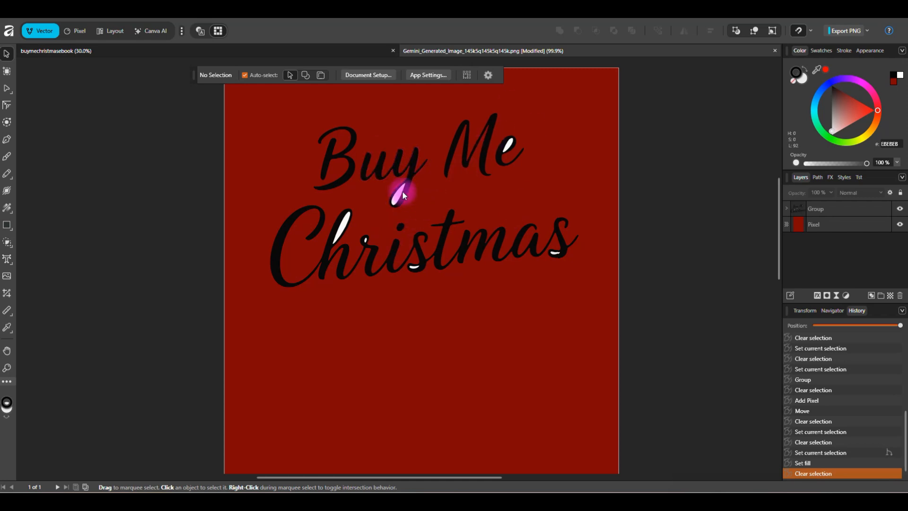
Ungroup all the "Buy Me Christmas" lettering curves on top of the red background
scroll(405, 179, "up", 3)
left_click(409, 223)
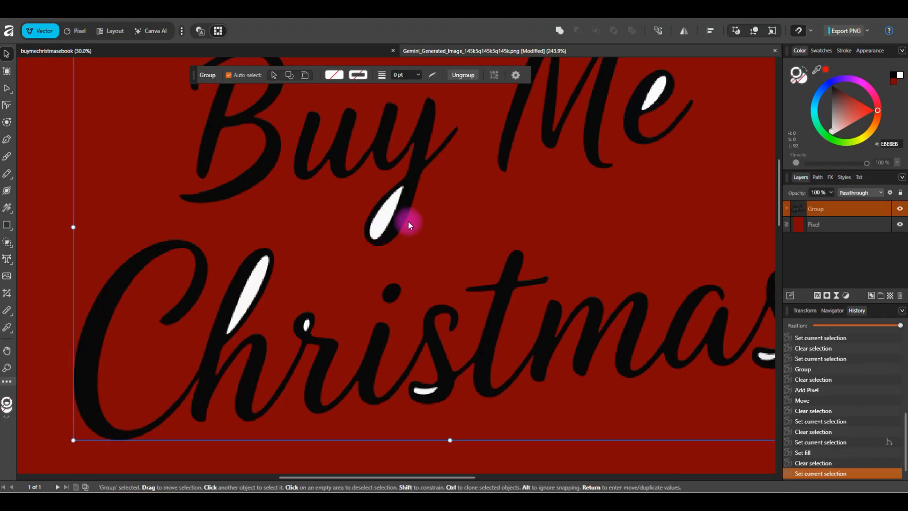
right_click(396, 211)
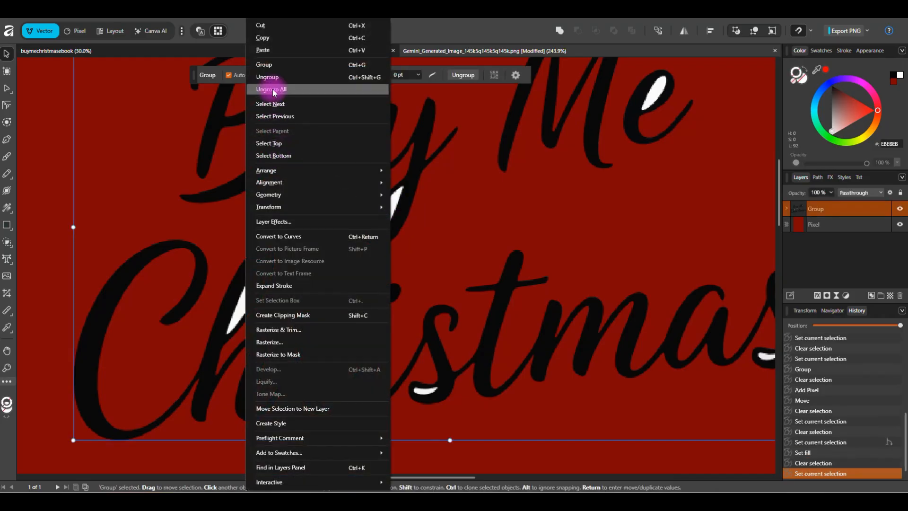
left_click(271, 89)
Try deleting the white shape inside the loop of the "y" in "Buy" and undo the deletion
left_click(383, 214)
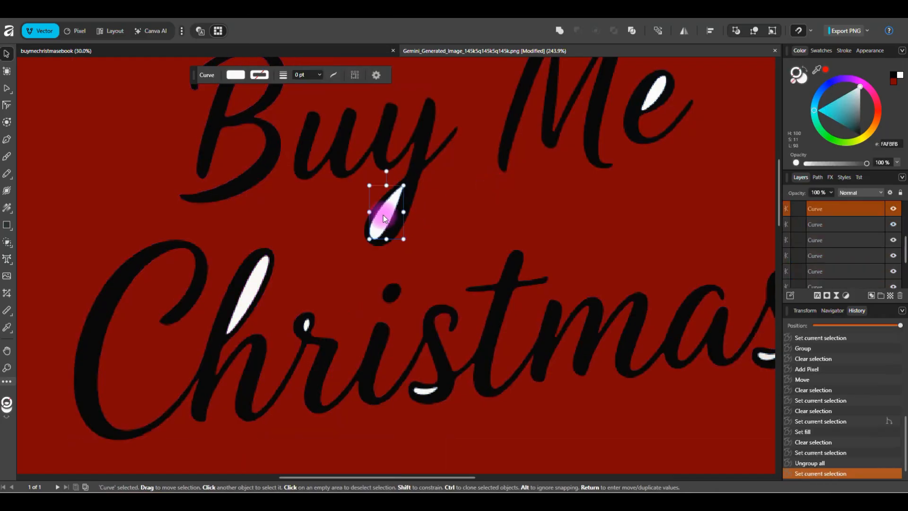
key("Delete")
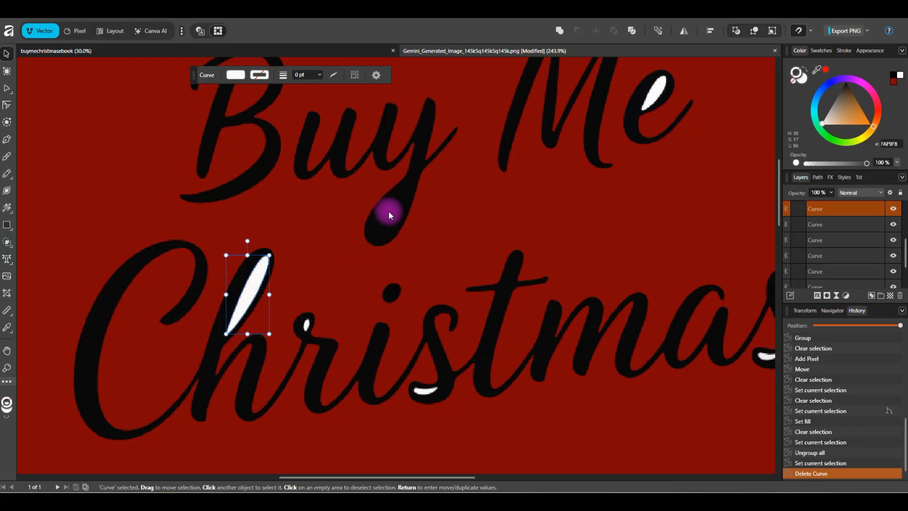
key("ctrl+z")
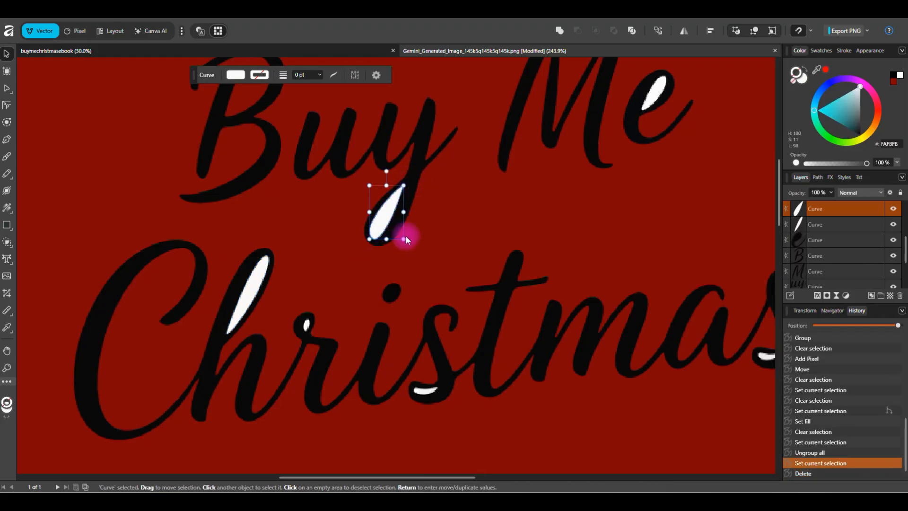
scroll(399, 246, "down", 1)
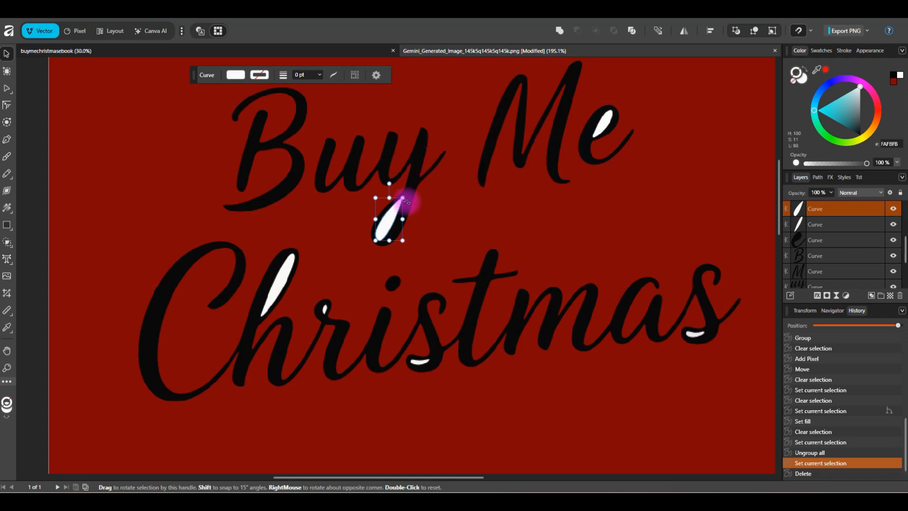
Subtract the white shapes from the loop of the "y" in "Buy" and the eye of the "e" in "Me"
left_click(422, 147, "shift")
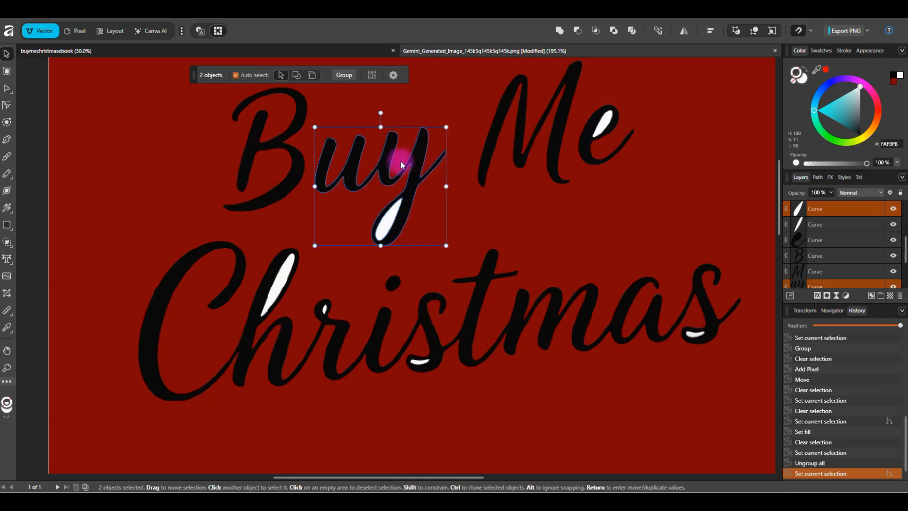
left_click(577, 31)
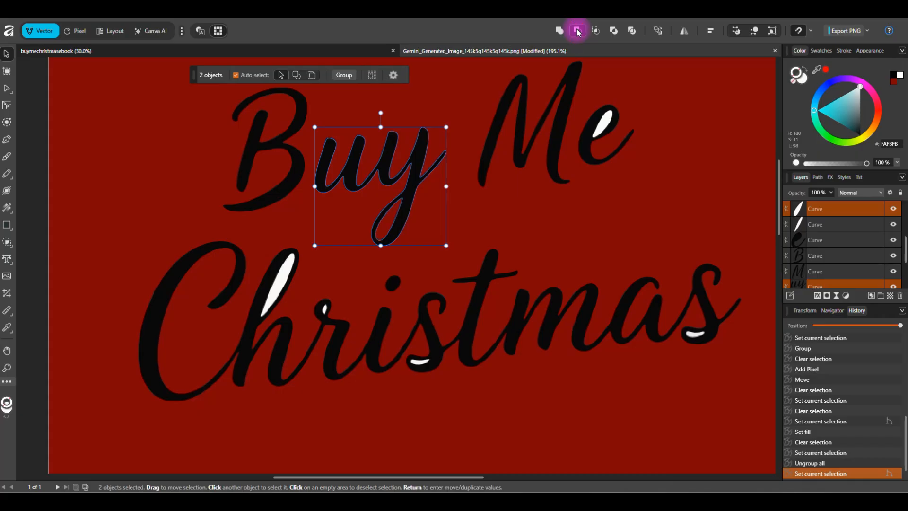
left_click(606, 124)
left_click(582, 152, "shift")
left_click(573, 33)
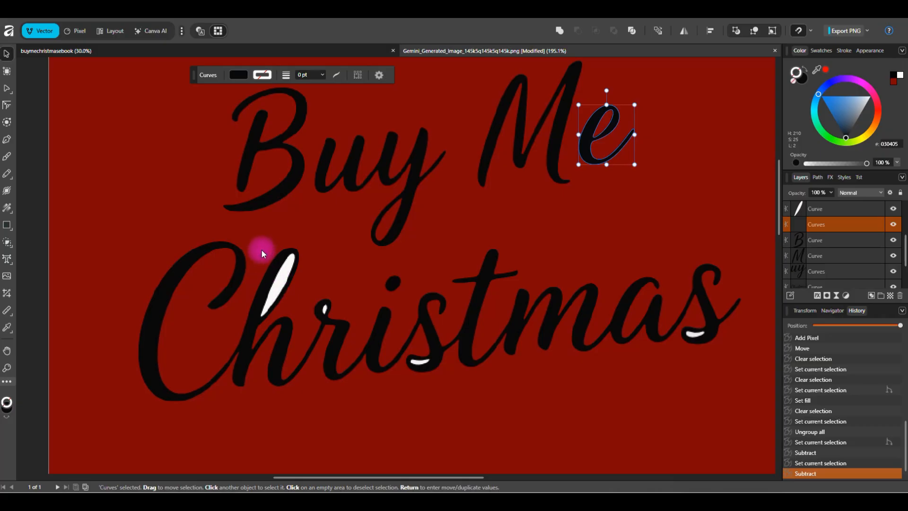
Undo the accidental move and lock the red pixel layer behind the lettering
mouse_move(283, 288)
left_mouse_down()
mouse_move(350, 348)
mouse_move(321, 334)
left_mouse_up()
key("ctrl+z")
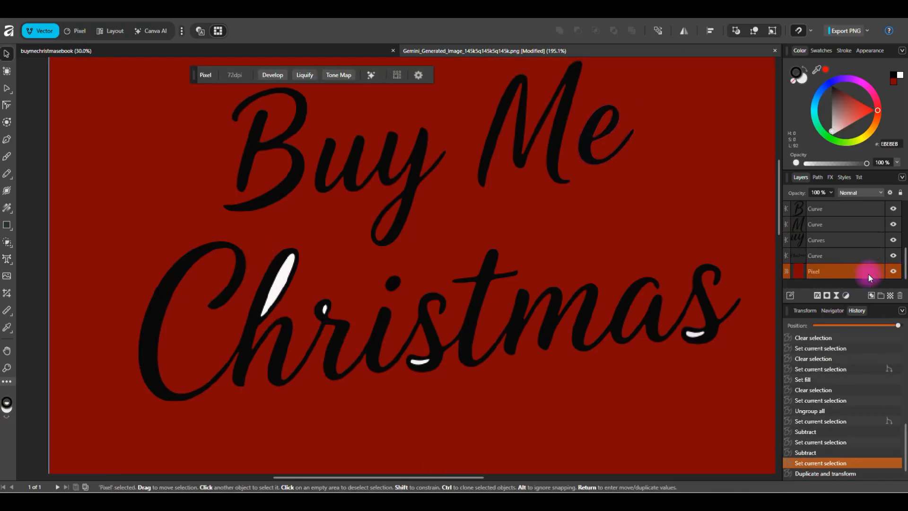
left_click(894, 193)
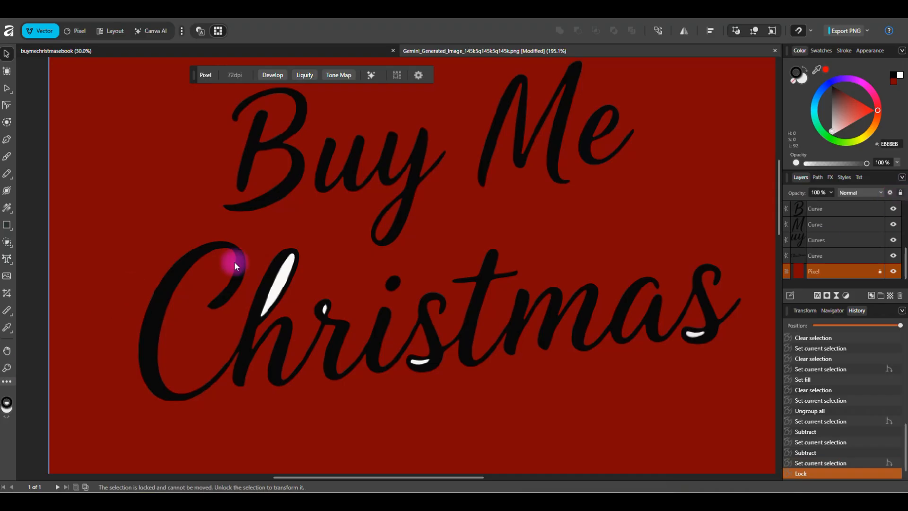
Subtract all the white counter shapes from the "Christmas" curve and hide the red pixel layer
left_click_drag(242, 301, 720, 381)
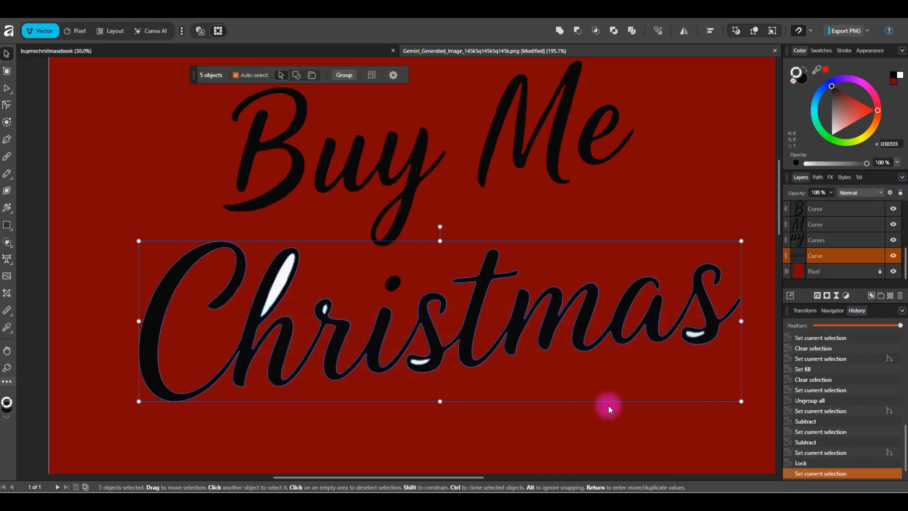
left_click(584, 29)
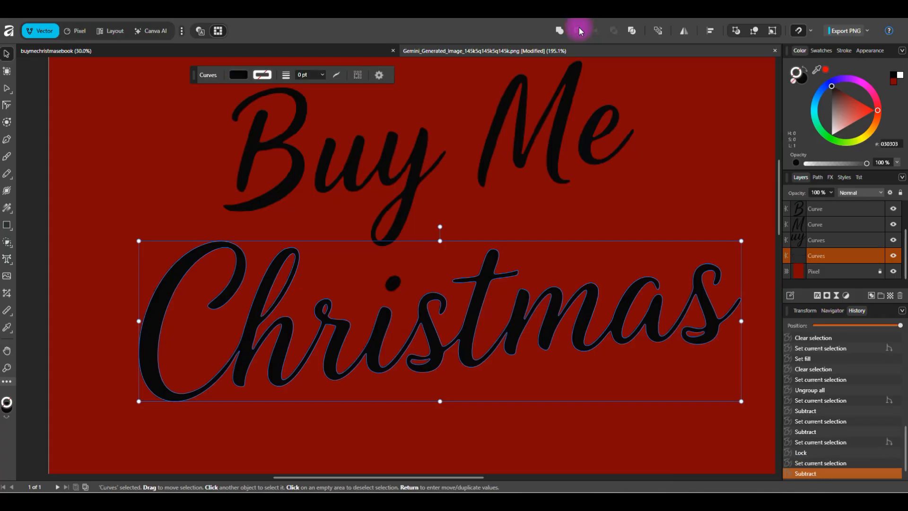
left_click(556, 378)
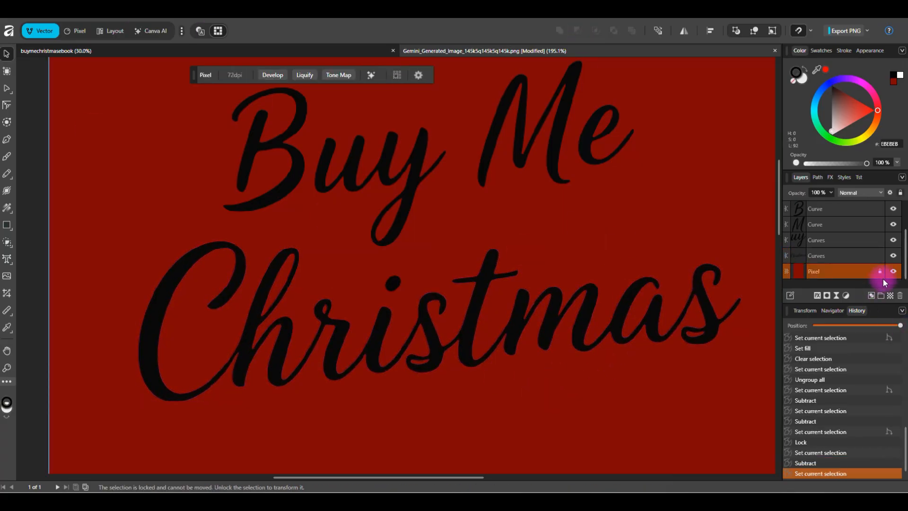
left_click(893, 271)
scroll(166, 364, "up", 5)
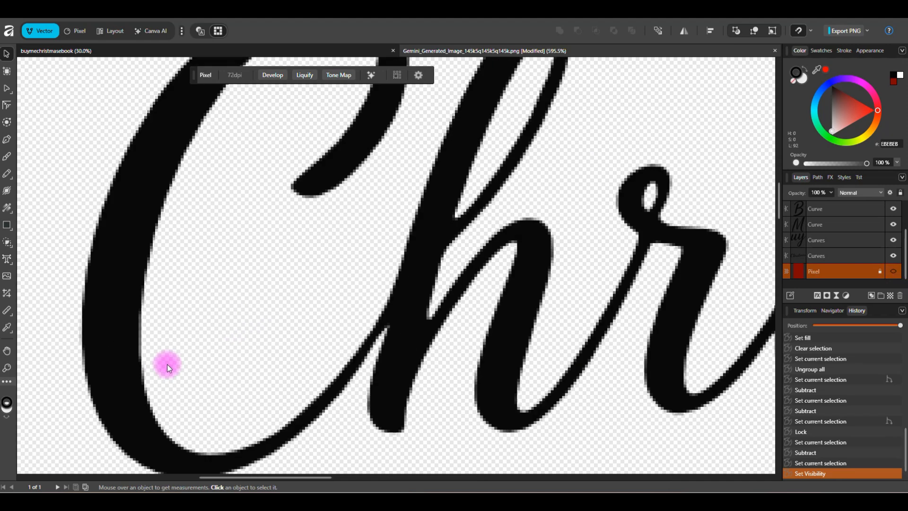
Show the nodes of the "Christmas" curve and switch the display from pixel view to smooth vector view
left_click(7, 89)
left_click(154, 238)
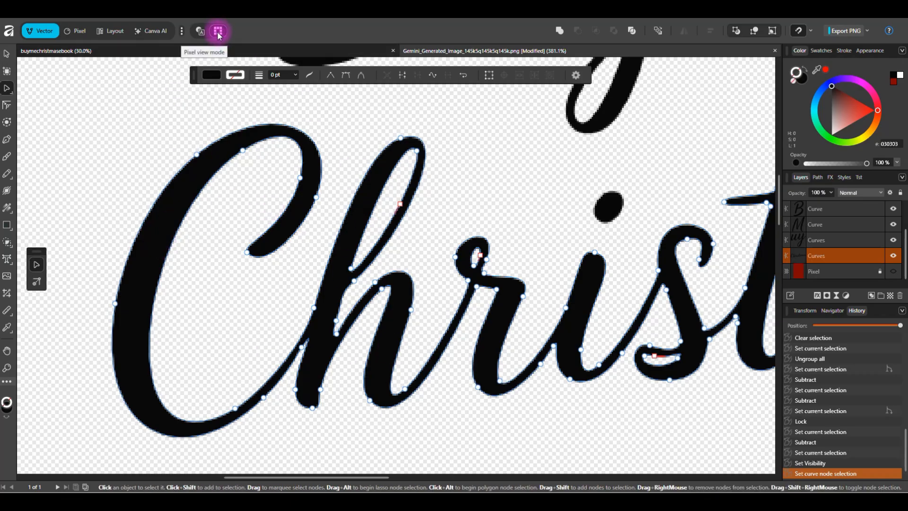
left_click(202, 32)
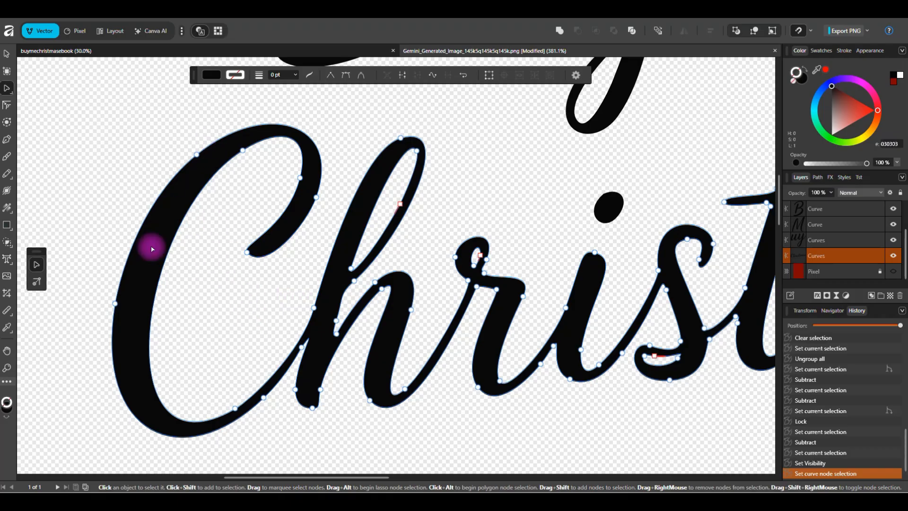
Examine the edges and curve nodes of the "Christmas" and "uy" lettering at close range
scroll(278, 226, "down", 2)
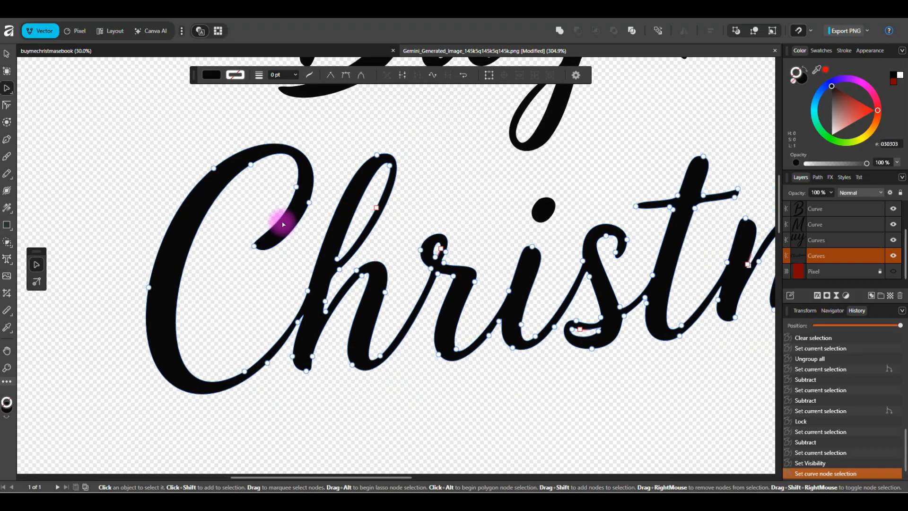
scroll(479, 312, "up", 1)
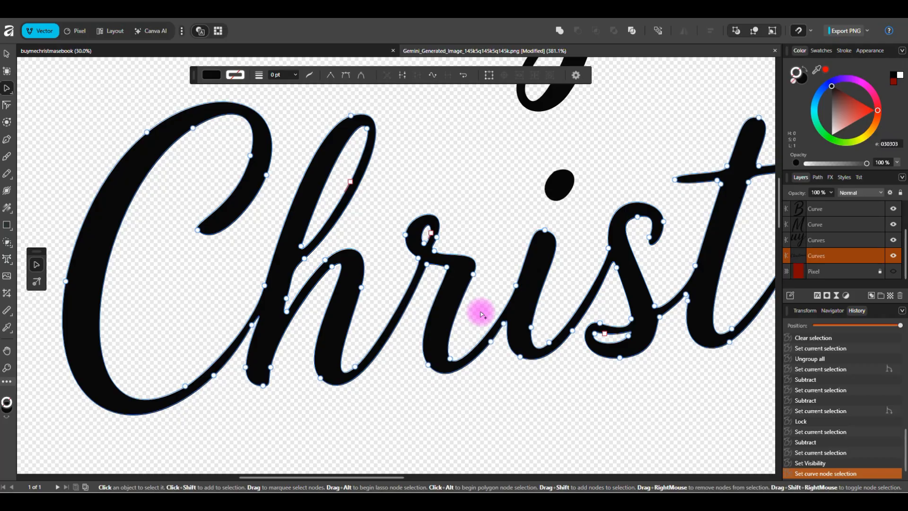
scroll(480, 312, "right", 8)
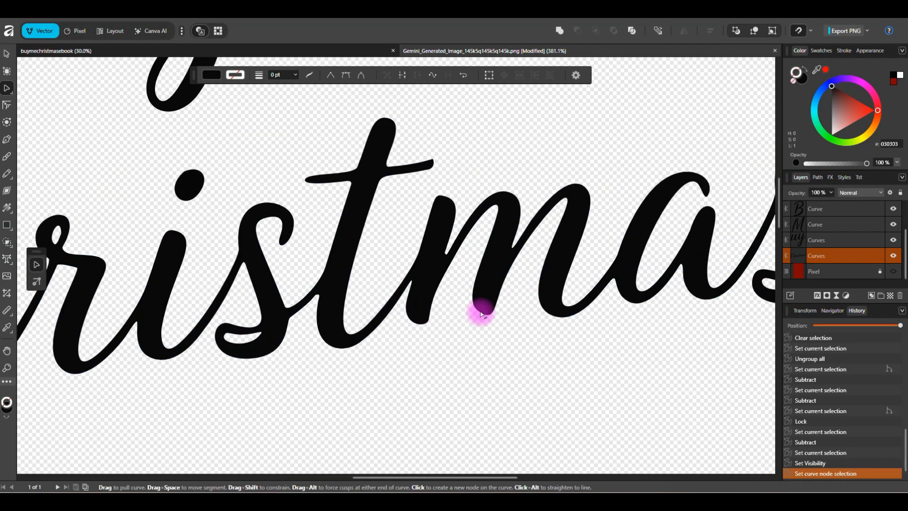
scroll(619, 239, "right", 3)
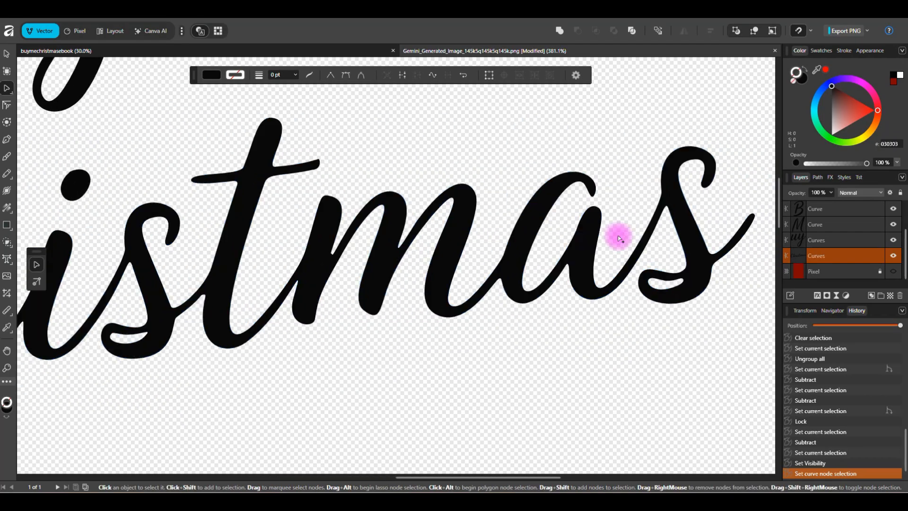
scroll(631, 308, "up", 5)
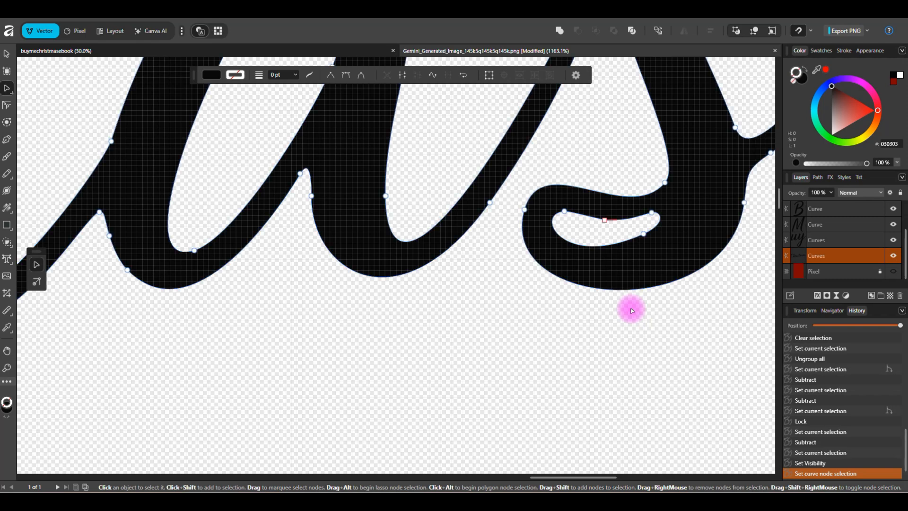
scroll(630, 307, "down", 7)
left_click(281, 378)
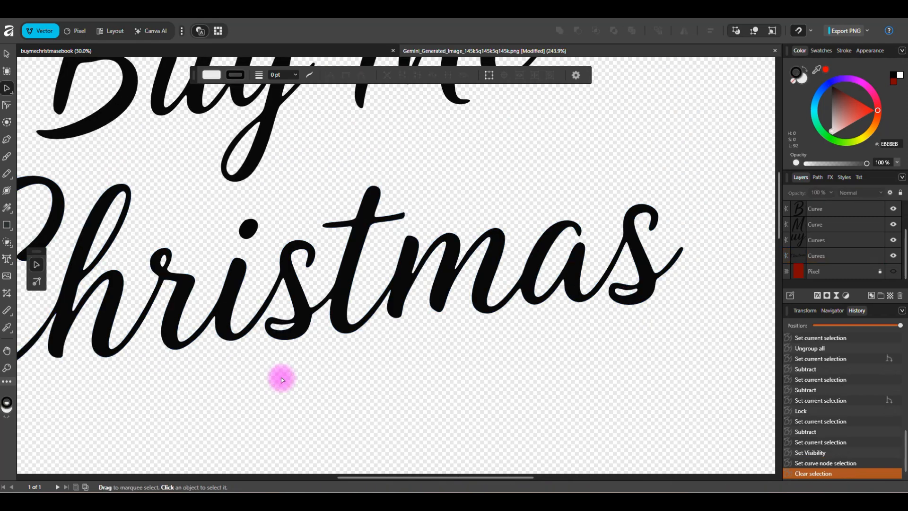
scroll(282, 379, "up", 2)
scroll(282, 378, "down", 4)
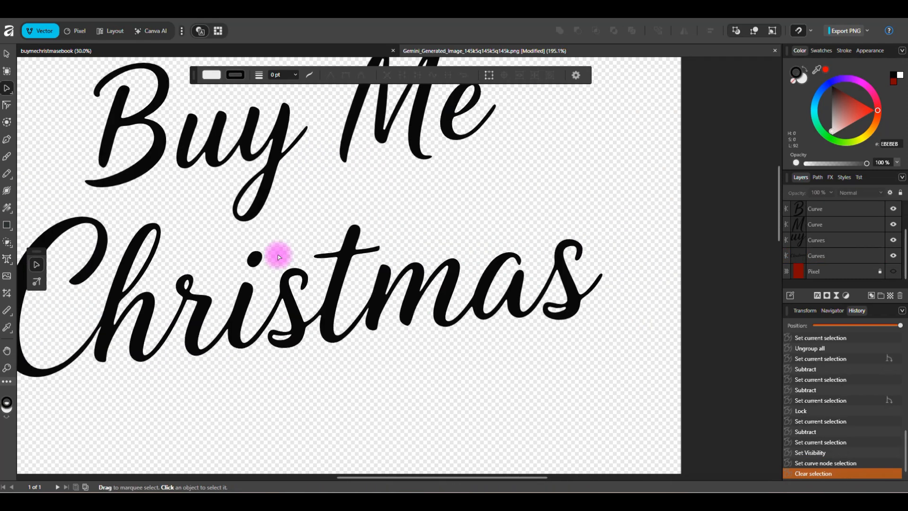
scroll(279, 256, "up", 5)
left_click(430, 358)
scroll(430, 355, "down", 2)
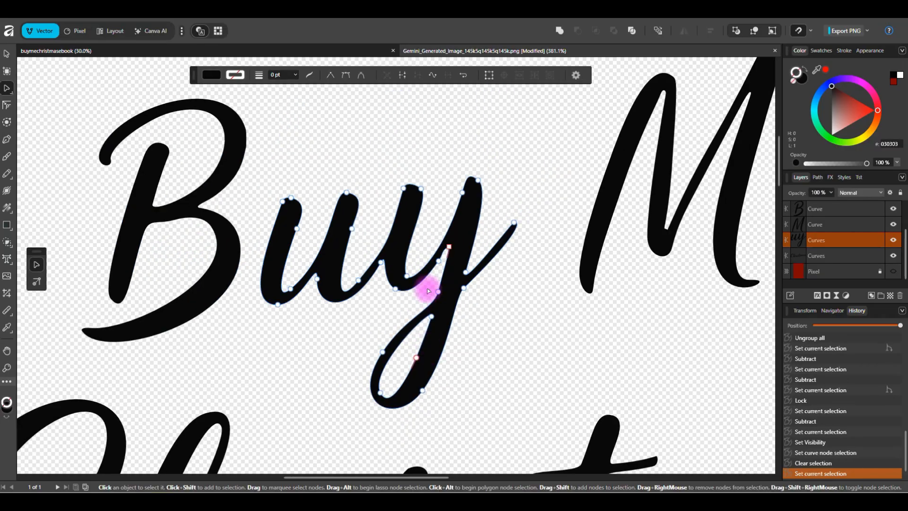
scroll(494, 268, "right", 3)
scroll(650, 271, "up", 1)
Reshape the outer edge of the M's taller peak by pulling its upper-left node's long handle in close to the node
left_click(598, 242)
left_click(550, 138)
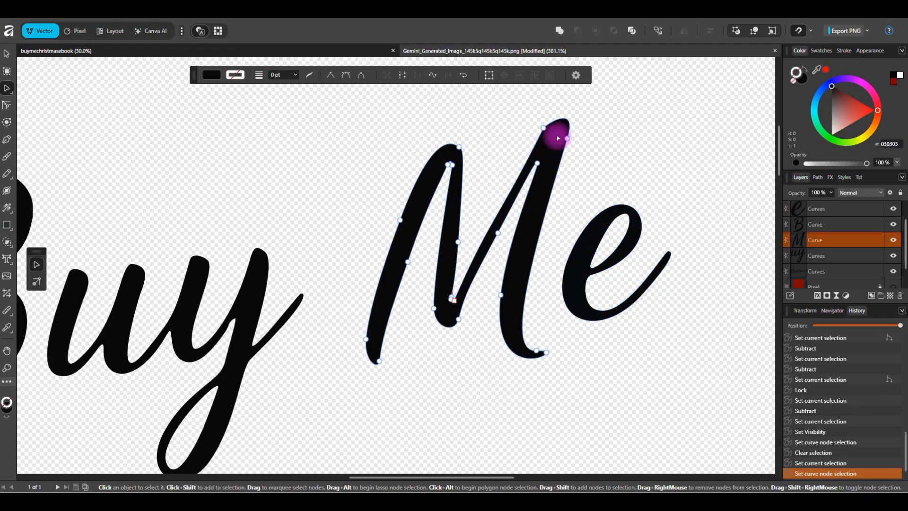
scroll(558, 138, "up", 4)
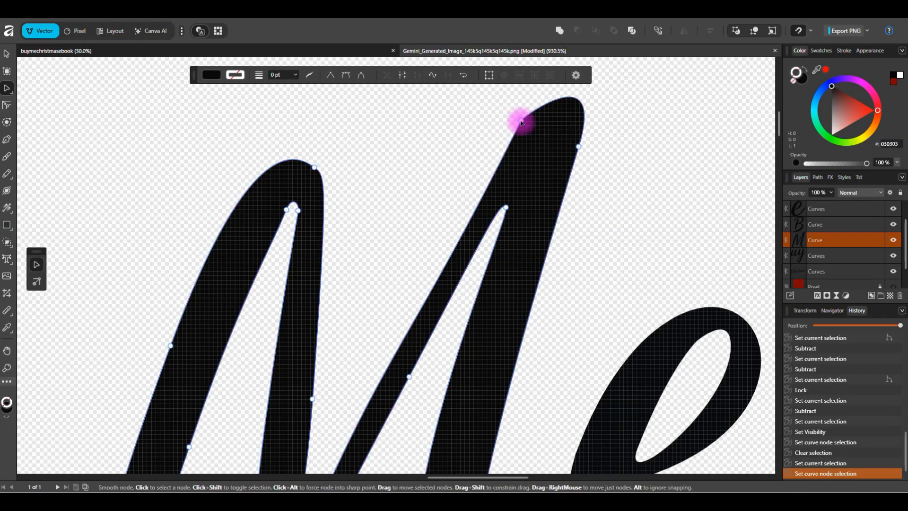
left_click(521, 122)
left_click_drag(526, 109, 524, 113)
key("ctrl+z")
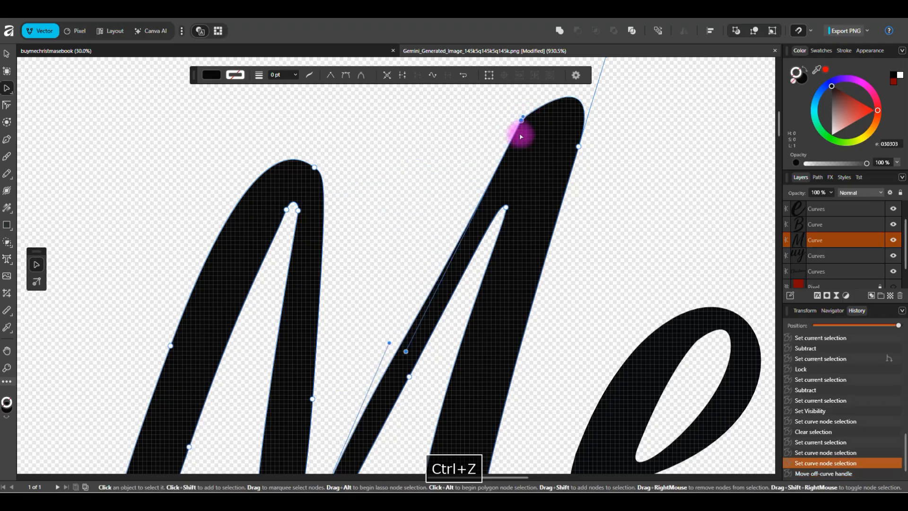
mouse_move(405, 352)
left_mouse_down()
mouse_move(470, 188)
mouse_move(525, 117)
left_mouse_up()
left_click(482, 164)
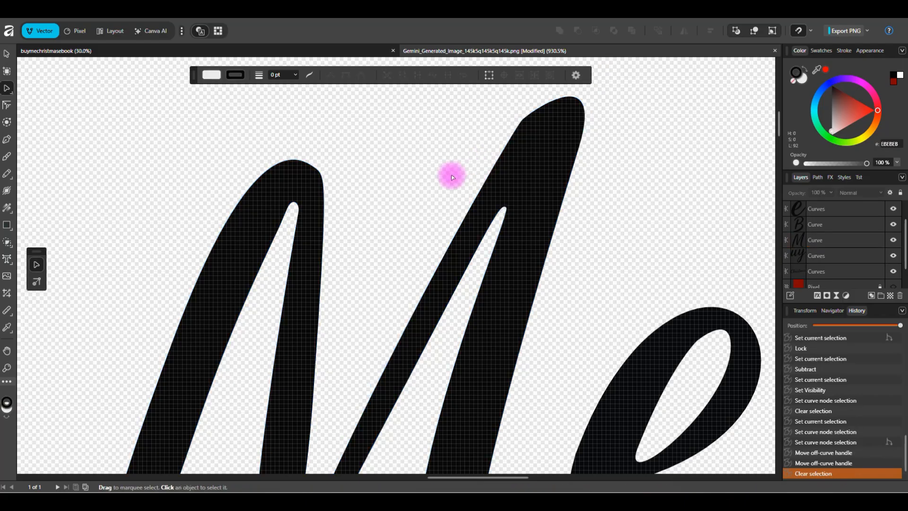
Convert the upper-left node on the M's taller peak to a sharp point and clear the selection
left_click(537, 156)
left_click(522, 122, "alt")
left_click(470, 149)
key("ctrl+z")
left_click(435, 178)
Group all the "Buy Me Christmas" lettering curves
scroll(436, 178, "down", 8)
scroll(436, 178, "down", 3)
scroll(307, 338, "down", 3)
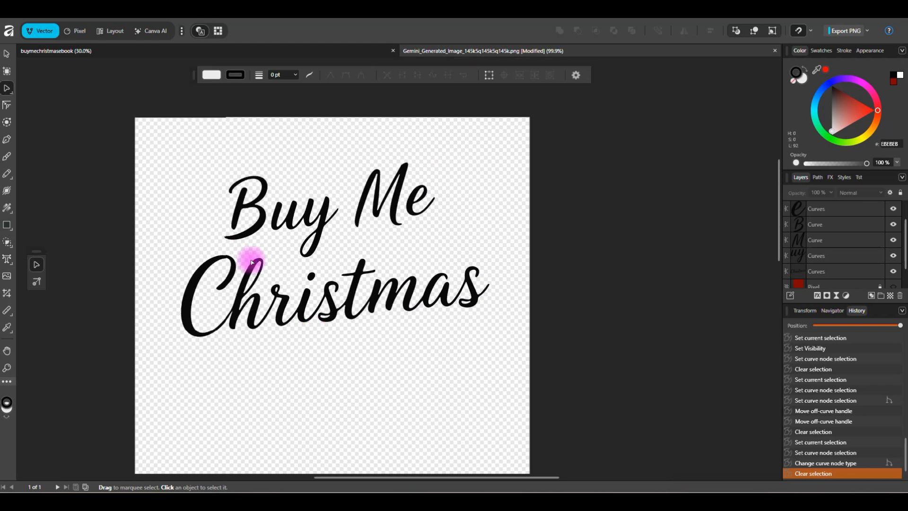
left_click(7, 53)
left_click(250, 208)
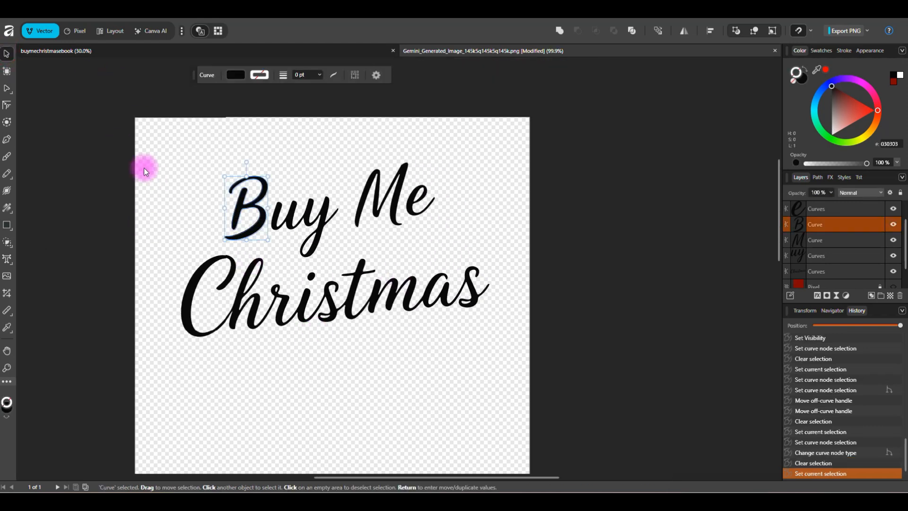
left_click_drag(146, 161, 497, 345)
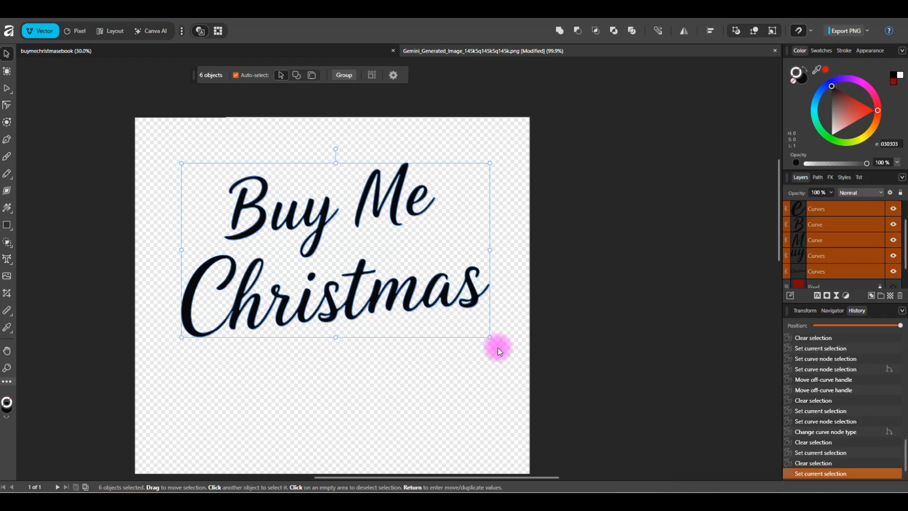
key("ctrl+g")
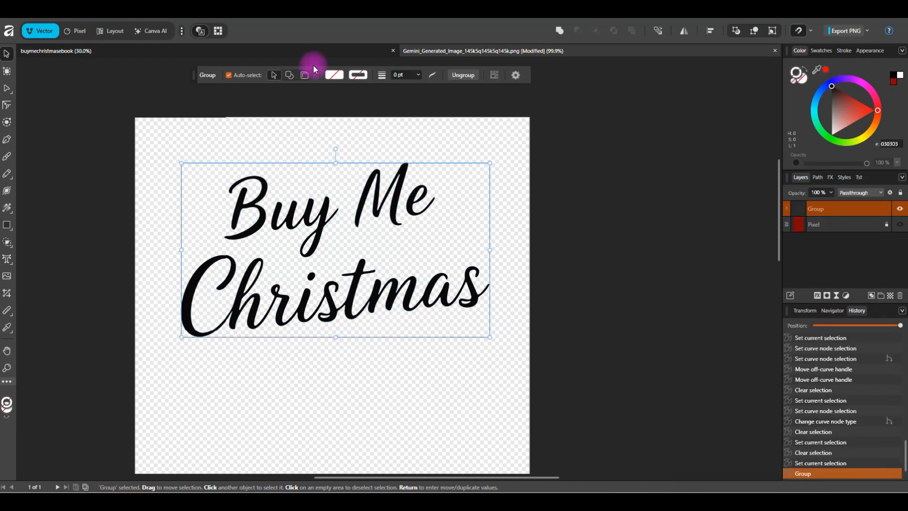
Hide the Golden Foil 1.jpg title layer in the buymechristmasebook cover, then try pasting the clipboard content and undo it
left_click(161, 49)
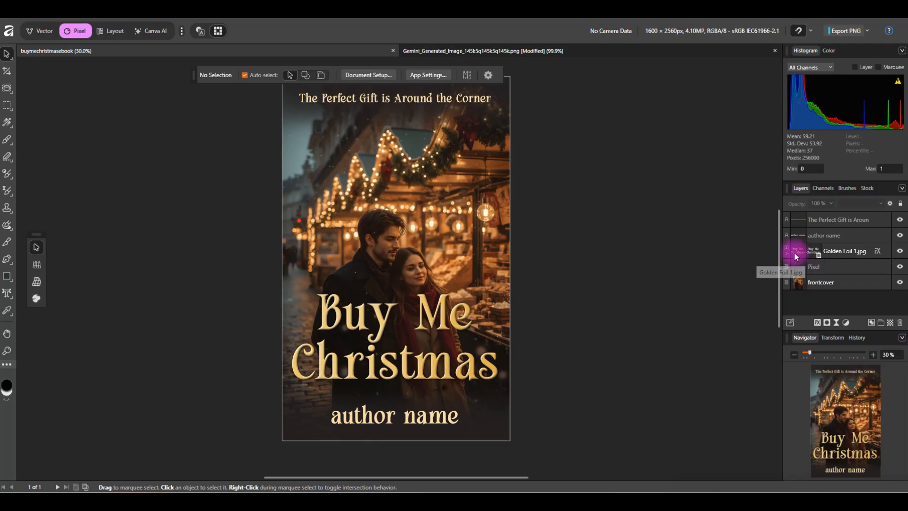
left_click(899, 253)
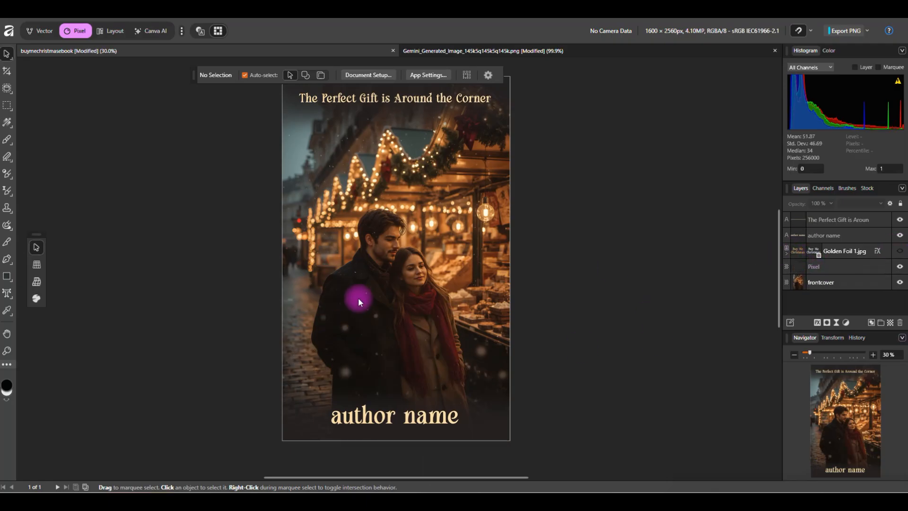
key("ctrl+v")
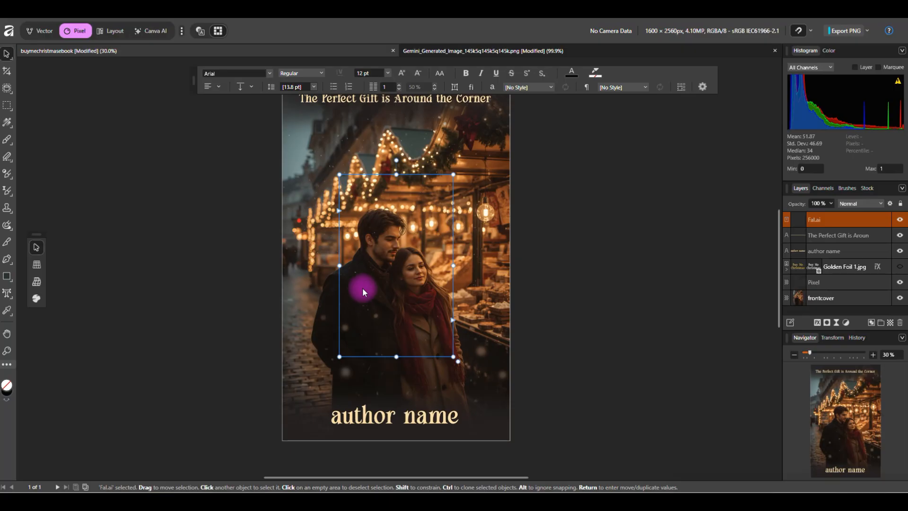
key("ctrl+z")
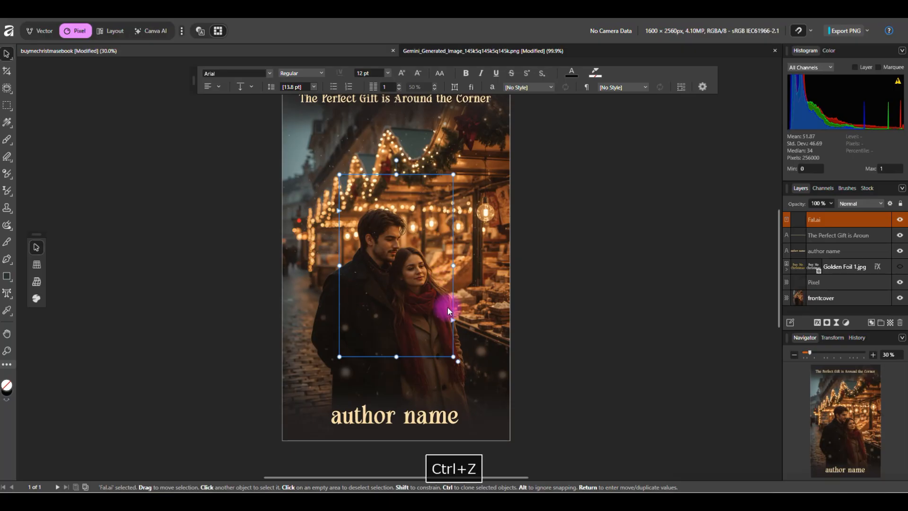
Copy the lettering group into the buymechristmasebook cover and enlarge it to nearly the cover's width, just above the author name
left_click(446, 52)
key("ctrl+c")
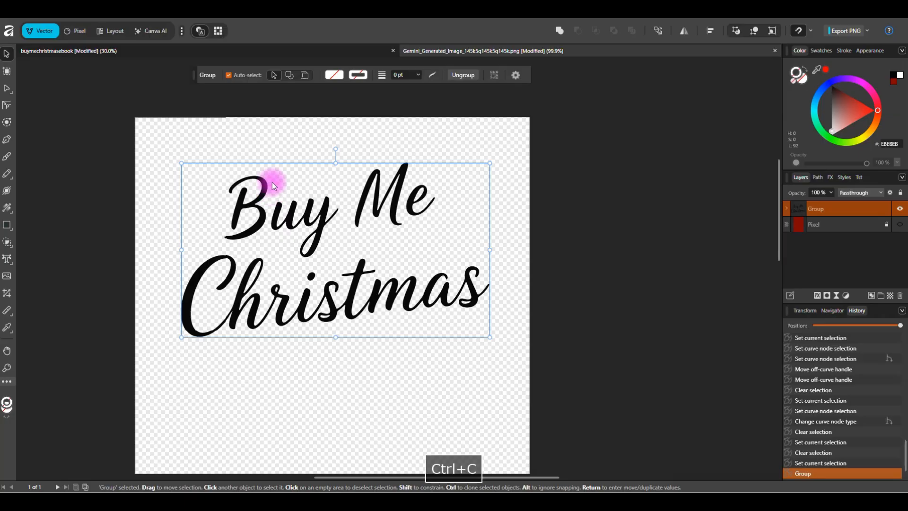
left_click(261, 49)
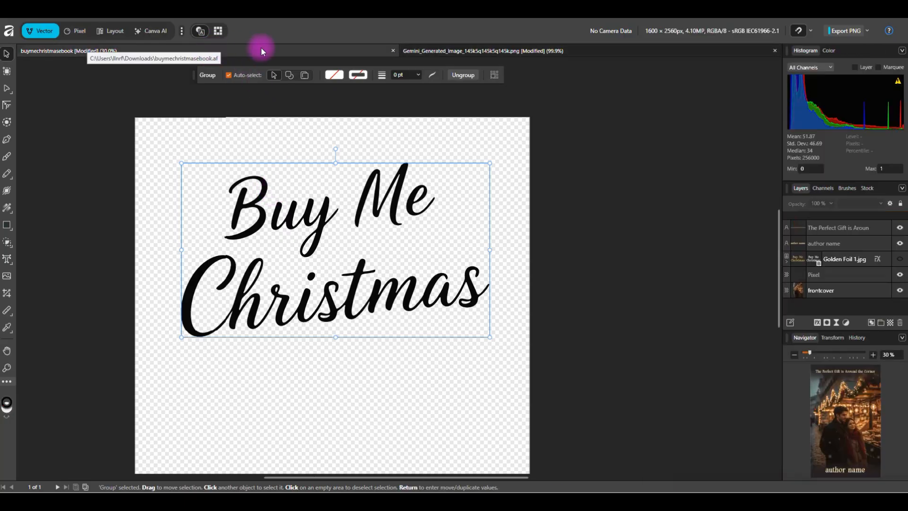
key("ctrl+v")
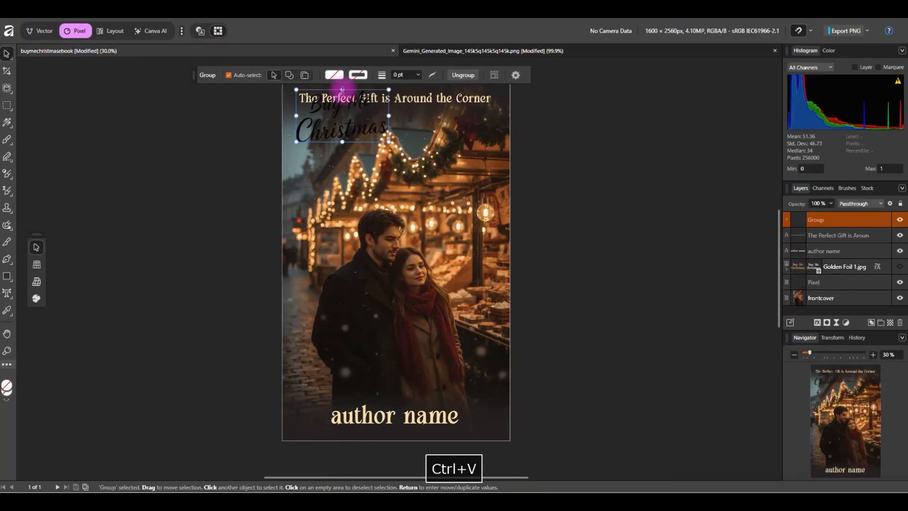
left_click_drag(342, 142, 406, 357)
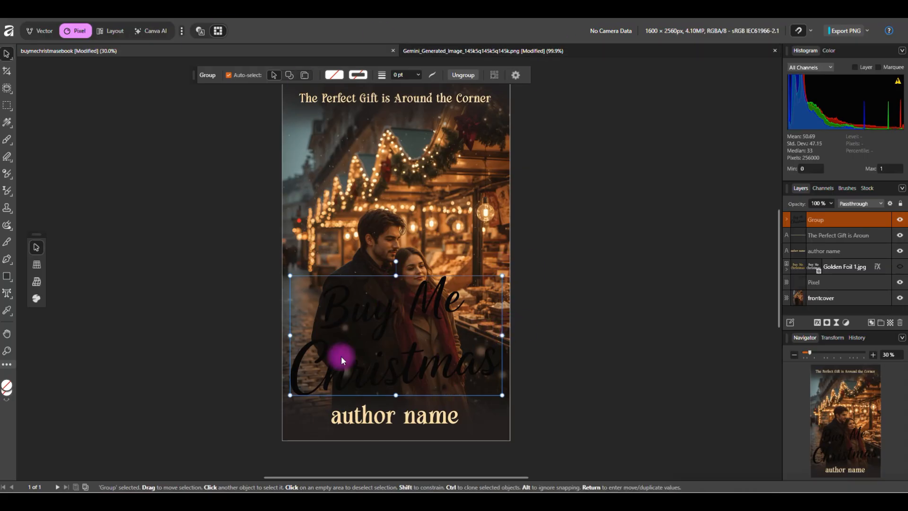
Paste the original Gemini-generated image onto the ebook cover, enlarge it to 600% and shift it so the "Chr" lettering shows on the page
scroll(375, 367, "up", 5)
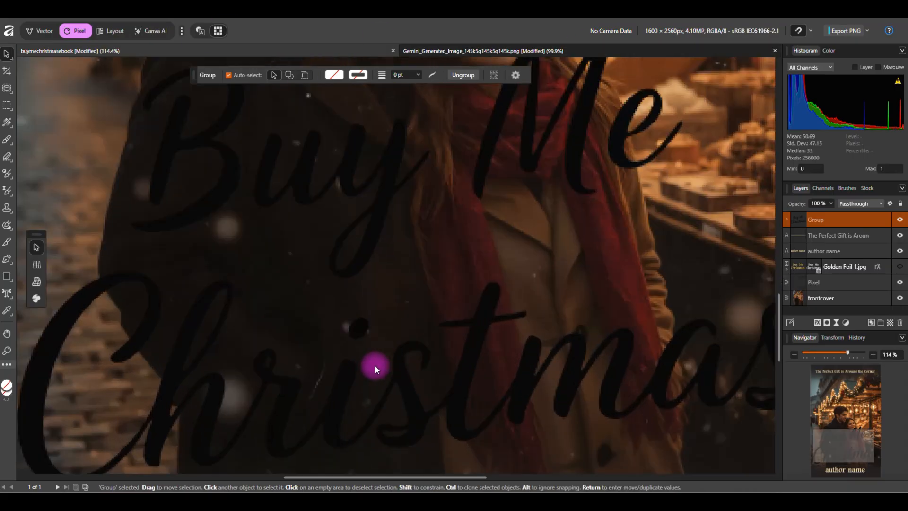
scroll(374, 366, "up", 3)
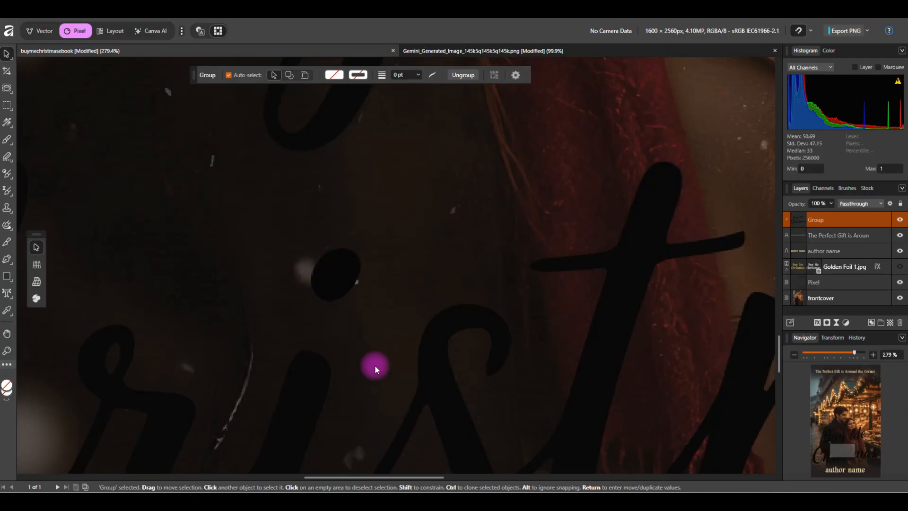
scroll(325, 265, "down", 5)
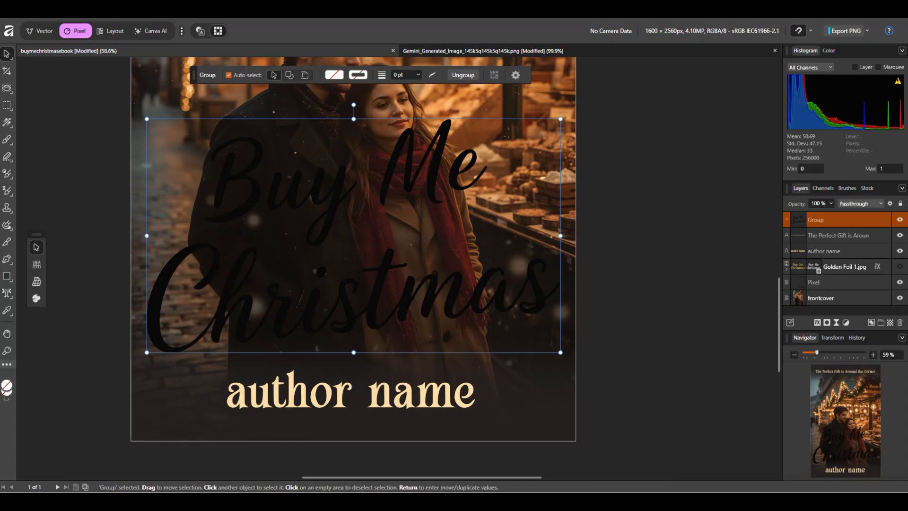
left_click_drag(335, 270, 334, 269)
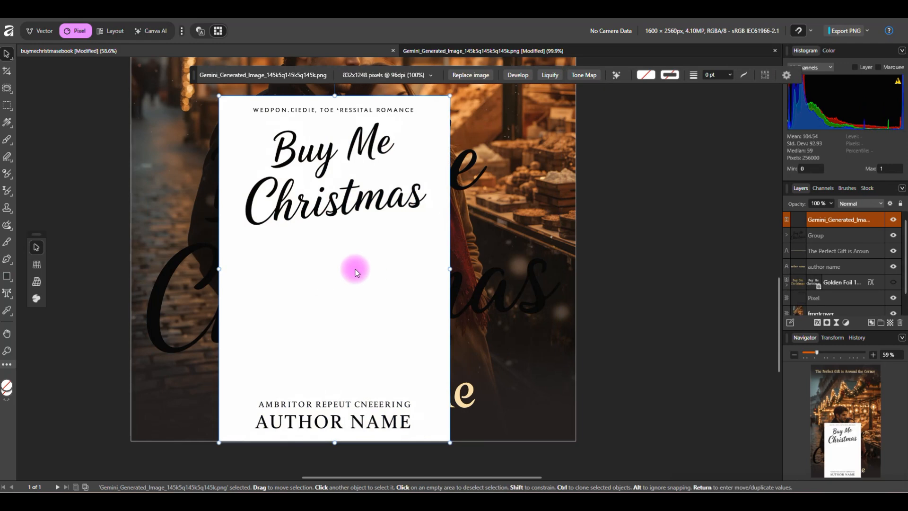
scroll(461, 286, "down", 5)
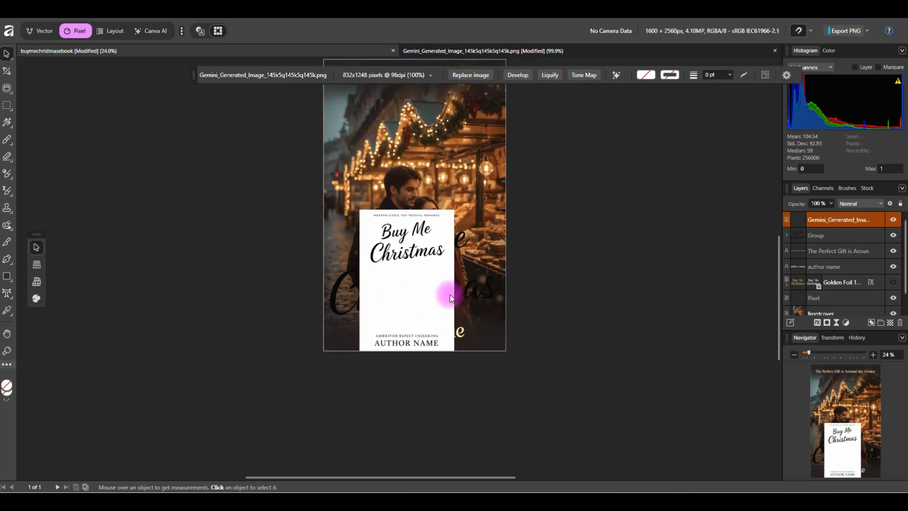
scroll(431, 273, "up", 5)
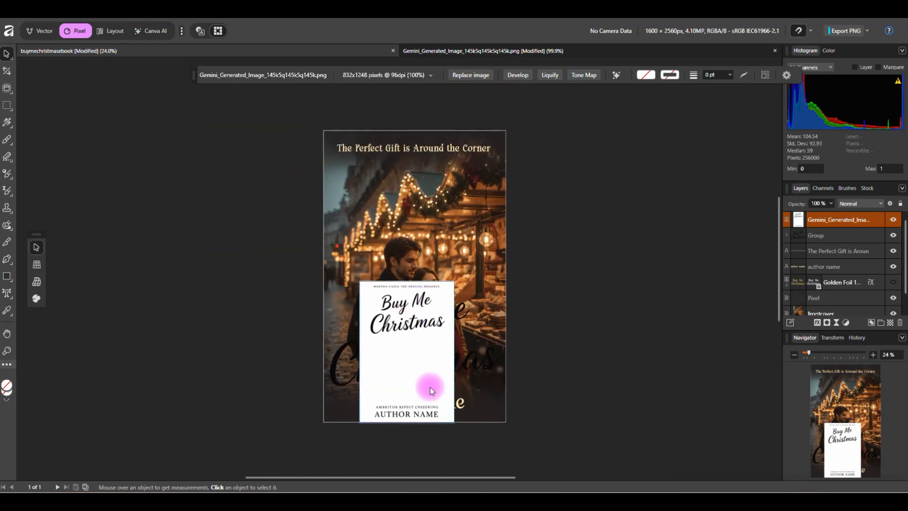
left_click_drag(382, 368, 346, 284)
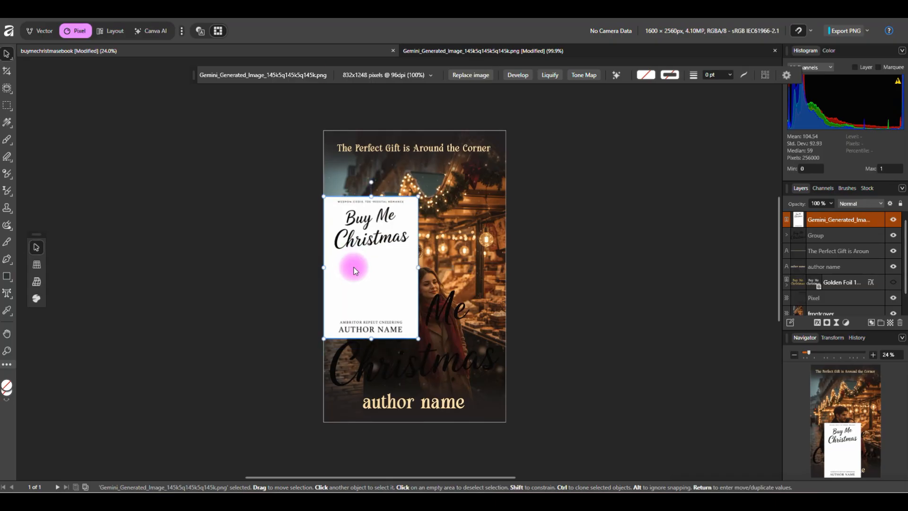
left_click_drag(416, 338, 661, 483)
left_click_drag(582, 353, 883, 298)
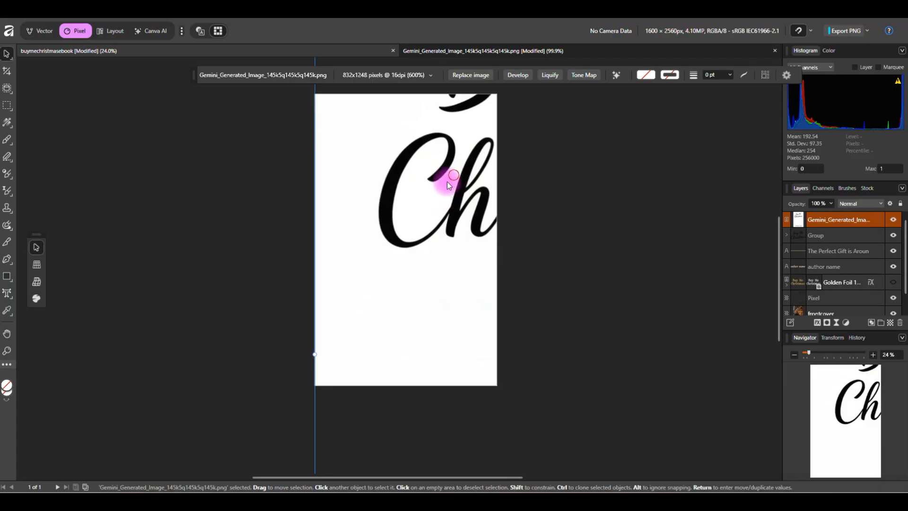
left_click_drag(448, 180, 401, 249)
Examine the enlarged raster lettering's edges around "Chri" up close, then delete the pasted image from the cover
scroll(401, 249, "up", 6)
scroll(401, 249, "down", 4)
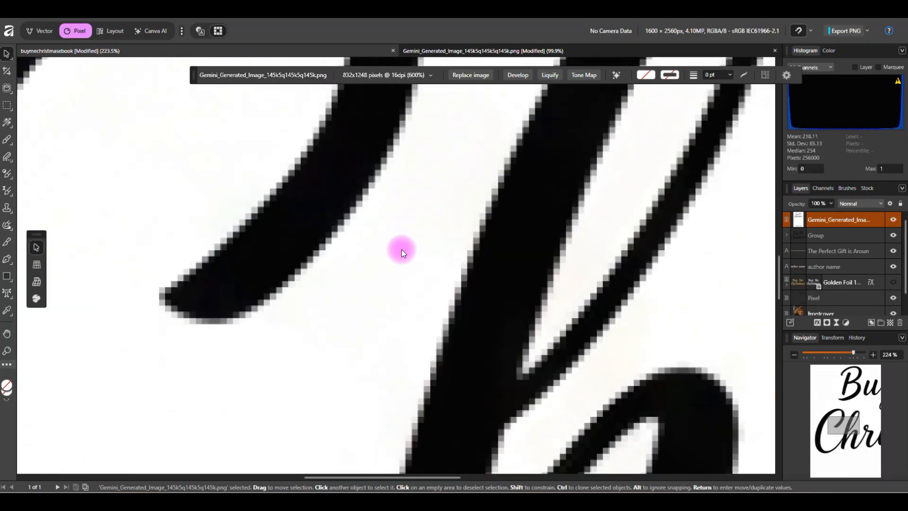
scroll(401, 249, "down", 3)
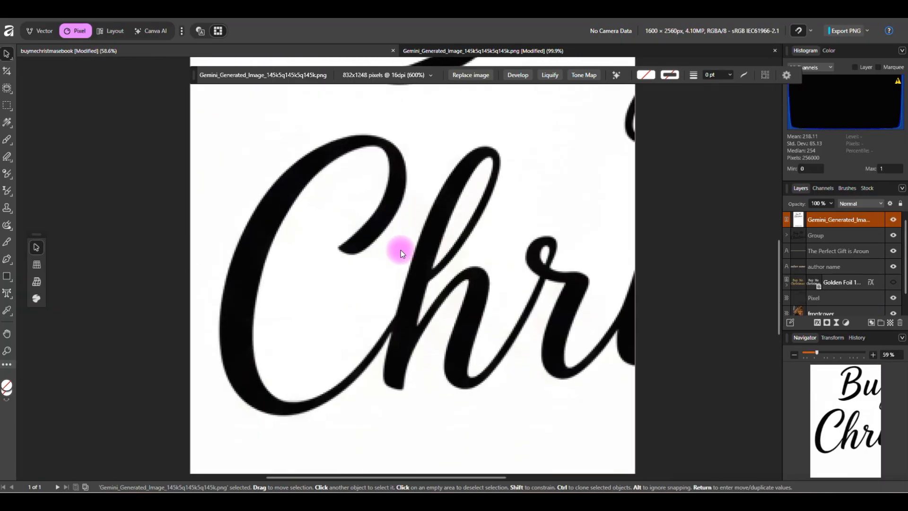
scroll(245, 331, "down", 2)
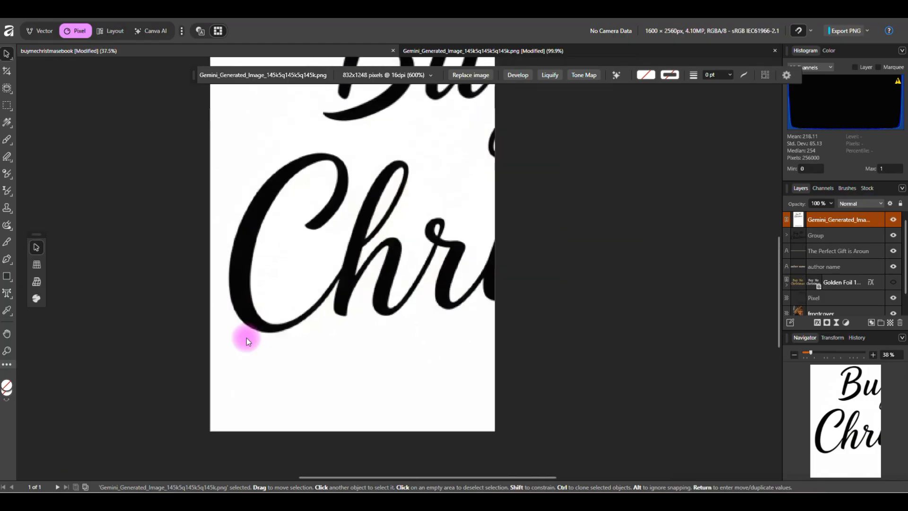
scroll(384, 279, "up", 1)
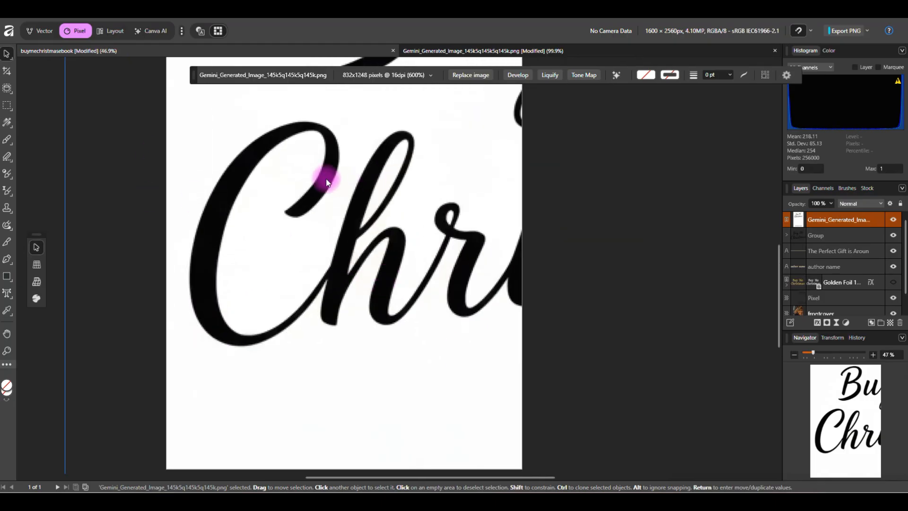
left_click_drag(305, 211, 269, 184)
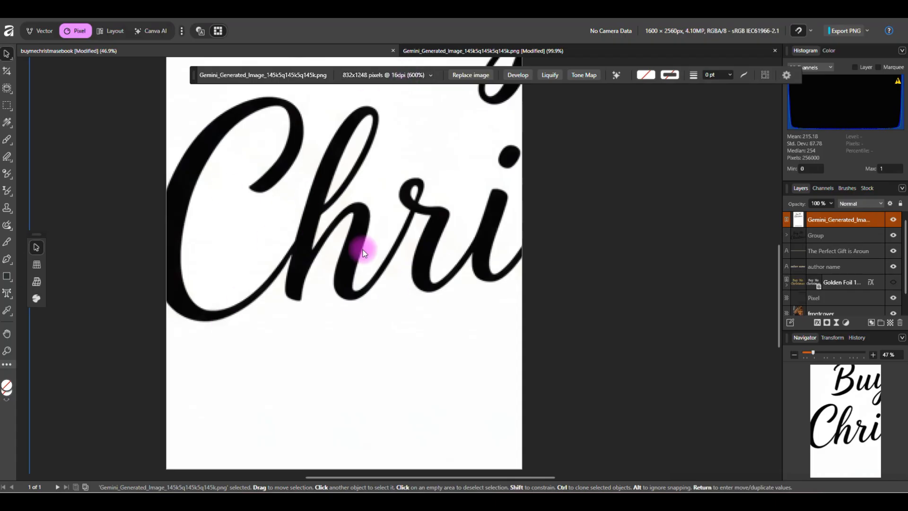
scroll(317, 292, "down", 3)
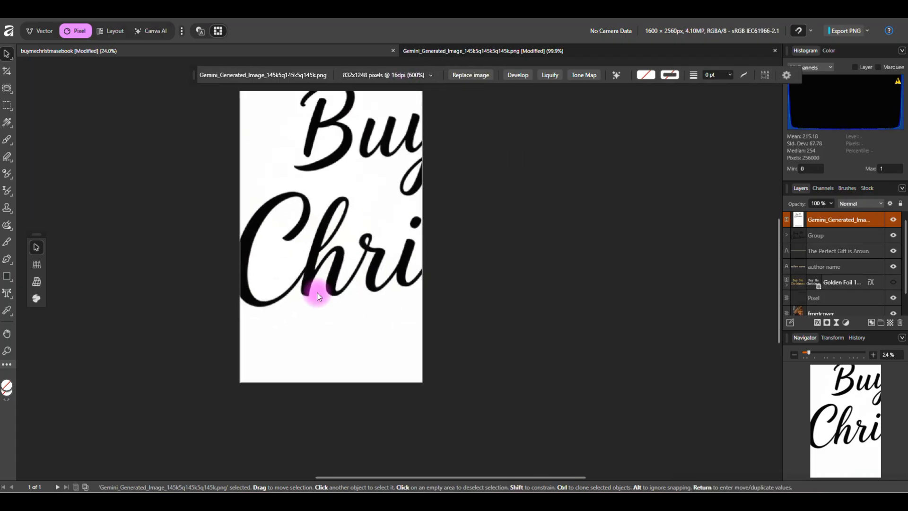
key("Delete")
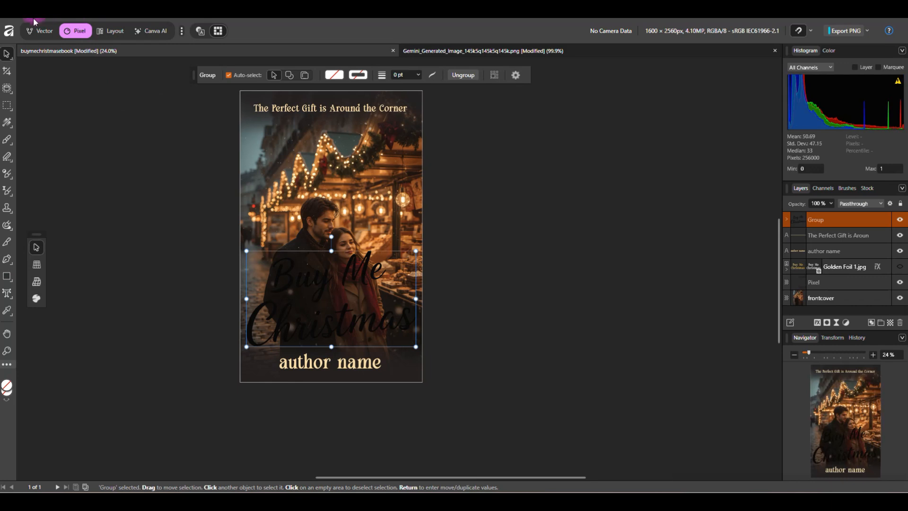
Open the recent file buymechristmas paperback.af
left_click(9, 30)
mouse_move(49, 79)
mouse_move(52, 102)
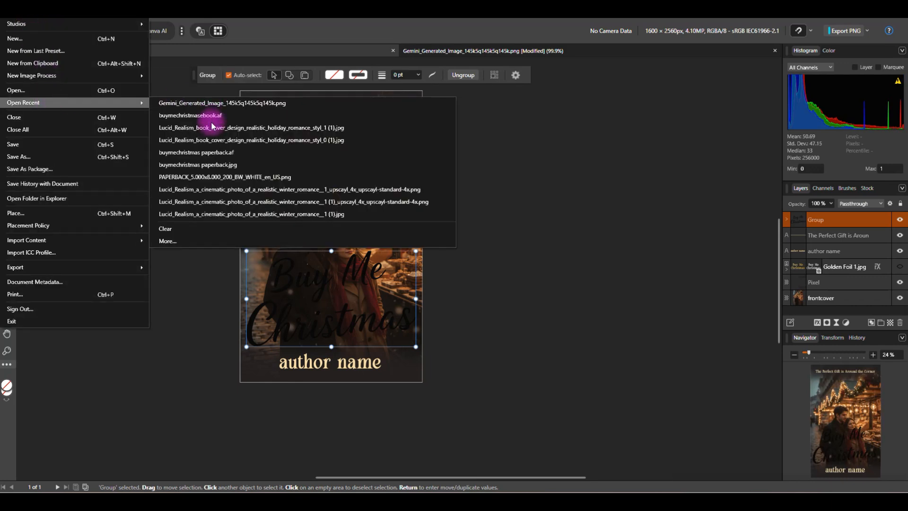
left_click(209, 151)
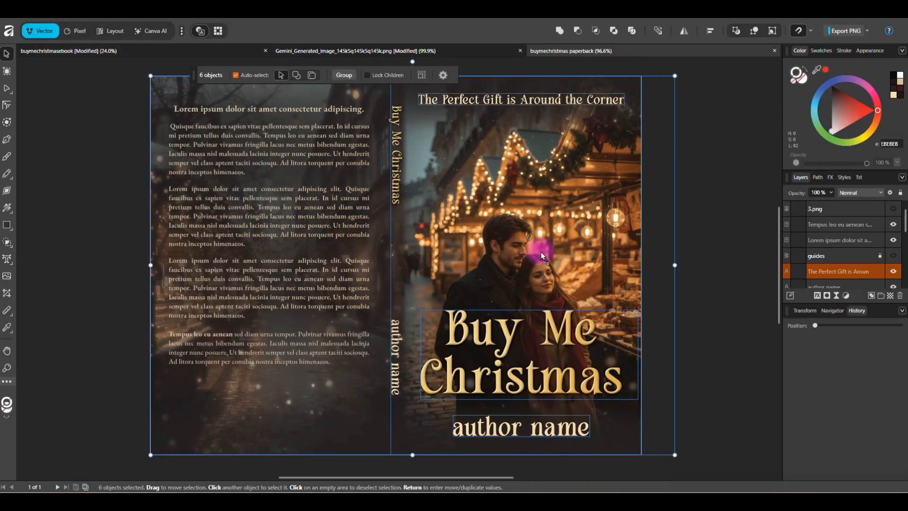
Paste the Gemini-generated image into the paperback cover and scale it to 210% over the front cover's title area
key("ctrl+v")
left_click_drag(477, 250, 249, 288)
left_click_drag(476, 142, 615, 361)
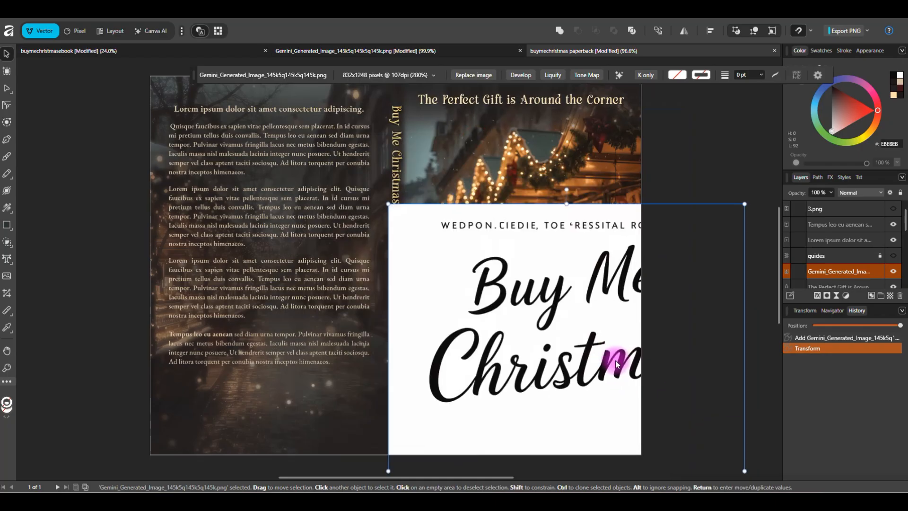
left_click_drag(744, 469, 654, 432)
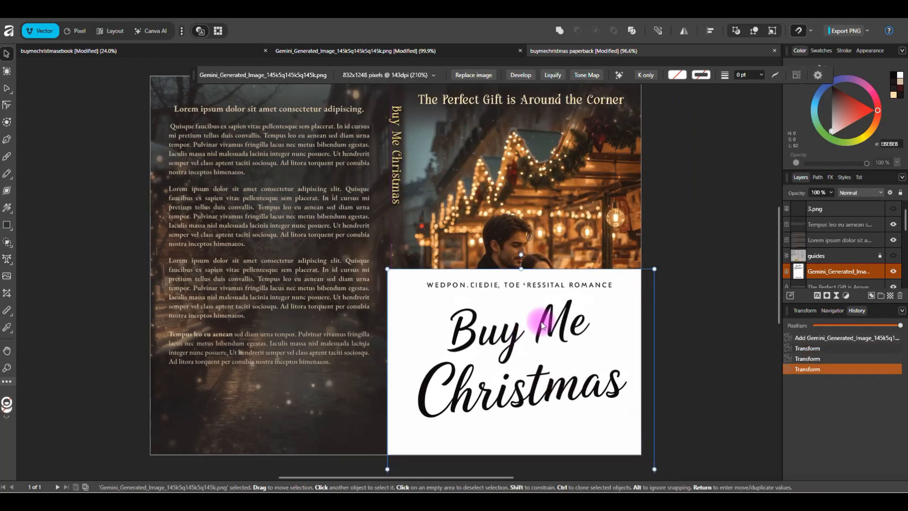
left_click_drag(543, 325, 527, 339)
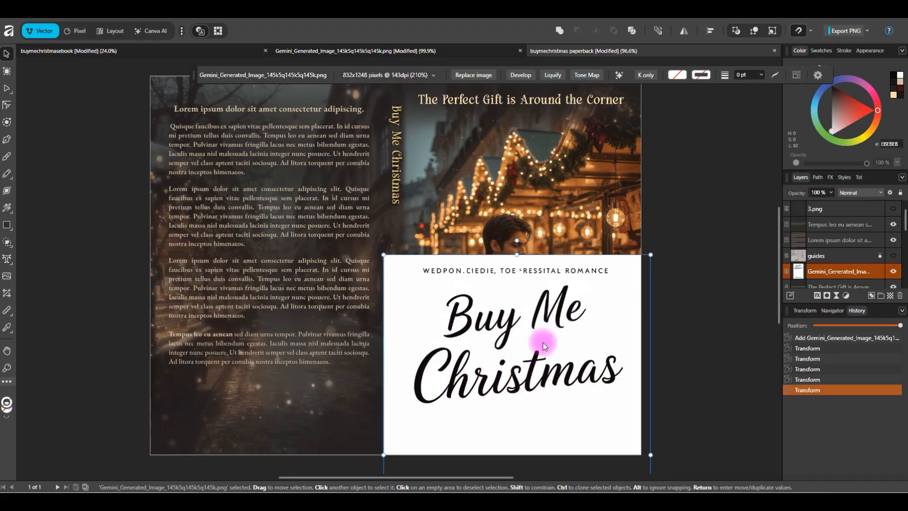
Examine the raster lettering's edges up close on the paperback cover, then delete the pasted image
scroll(548, 353, "up", 5)
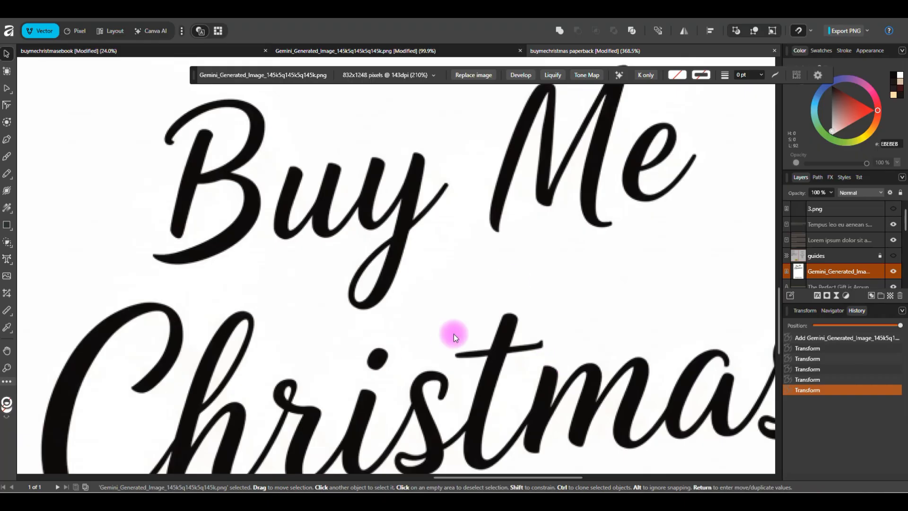
scroll(405, 335, "up", 1)
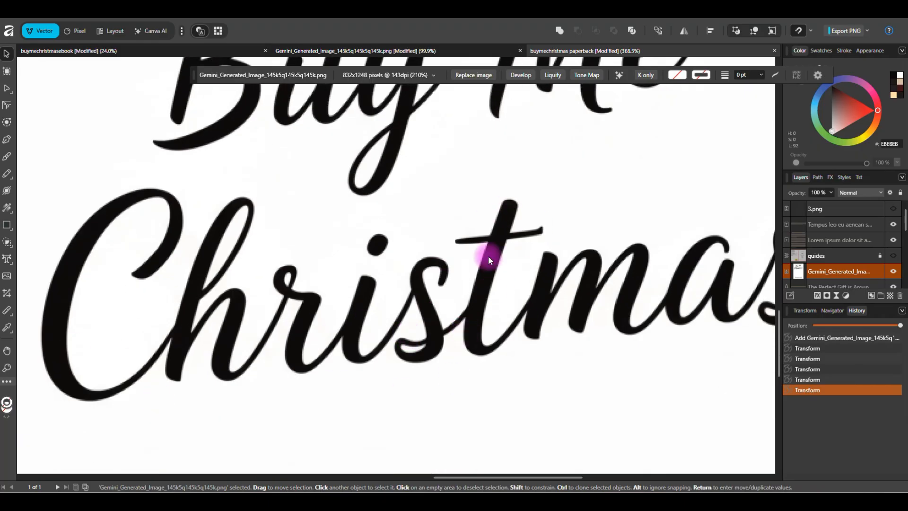
scroll(388, 233, "down", 6)
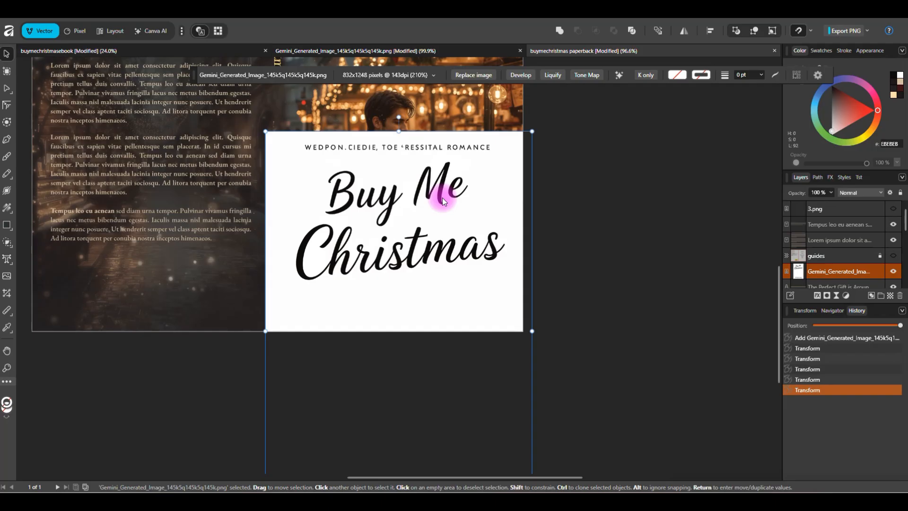
key("Delete")
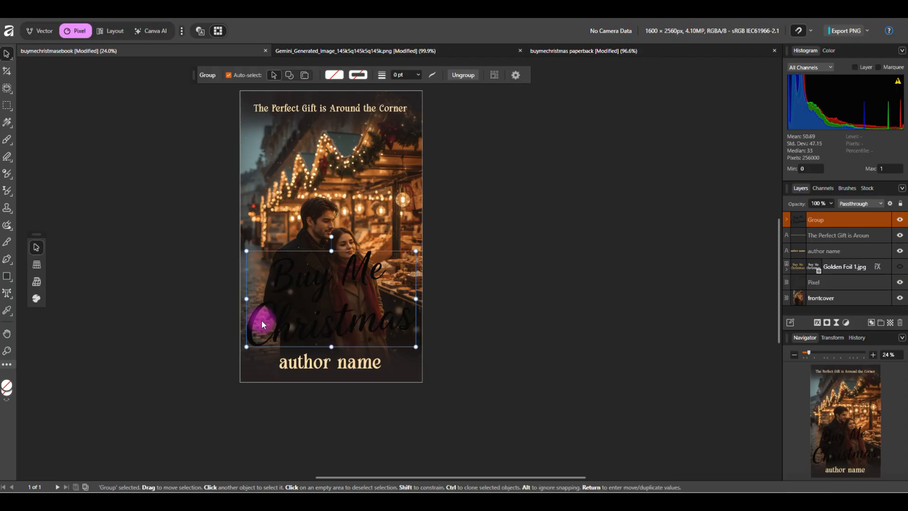
In the buymechristmasebook cover, shrink the "Buy Me Christmas" lettering group slightly and center it horizontally above the author name
scroll(262, 320, "up", 5)
mouse_move(453, 331)
left_mouse_down()
mouse_move(457, 351)
mouse_move(456, 339)
left_mouse_up()
left_click_drag(432, 158, 431, 171)
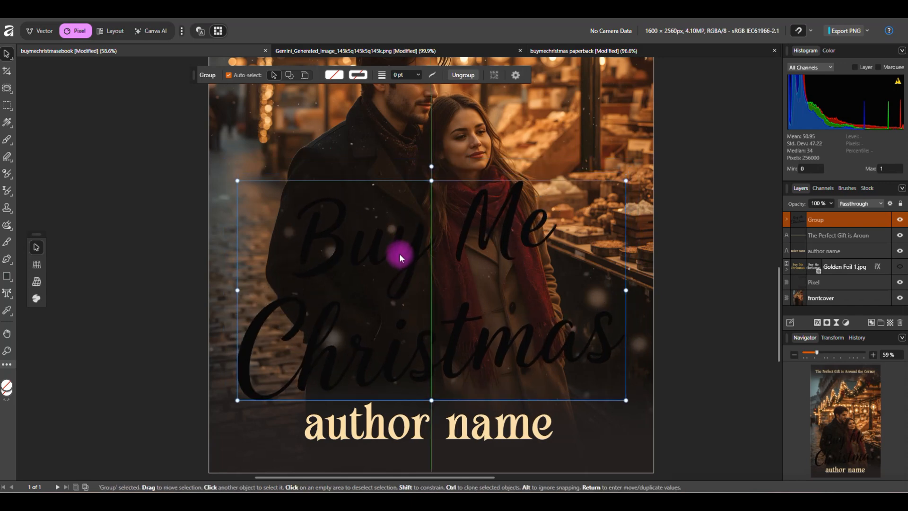
scroll(398, 251, "up", 3)
scroll(398, 252, "down", 3)
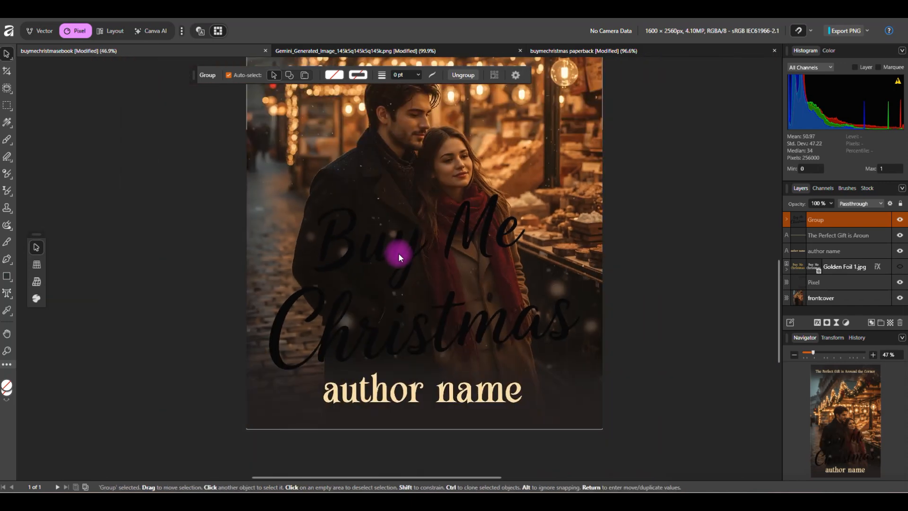
scroll(663, 322, "up", 3)
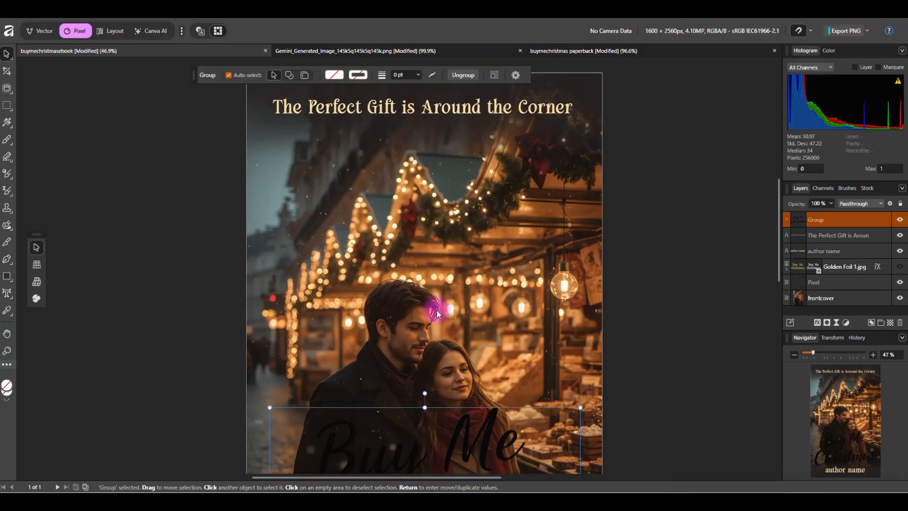
scroll(397, 340, "down", 3)
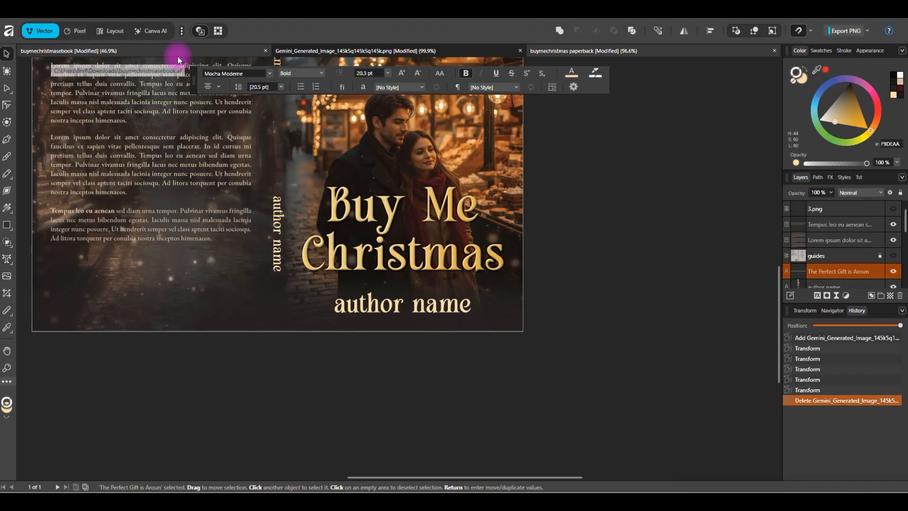
Duplicate the Golden Foil 1.jpg layer with its clipping mask in the buymechristmasebook cover, then briefly show and hide the original layer
left_click(177, 56)
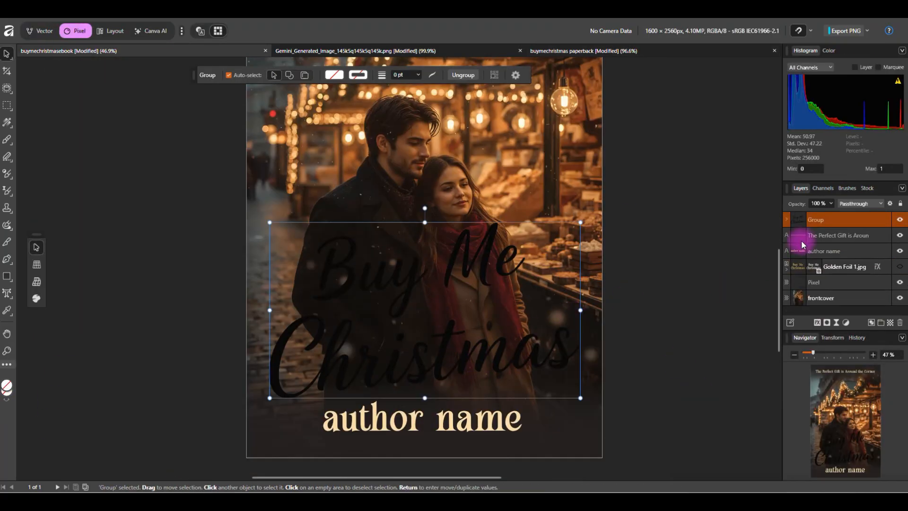
left_click(787, 273)
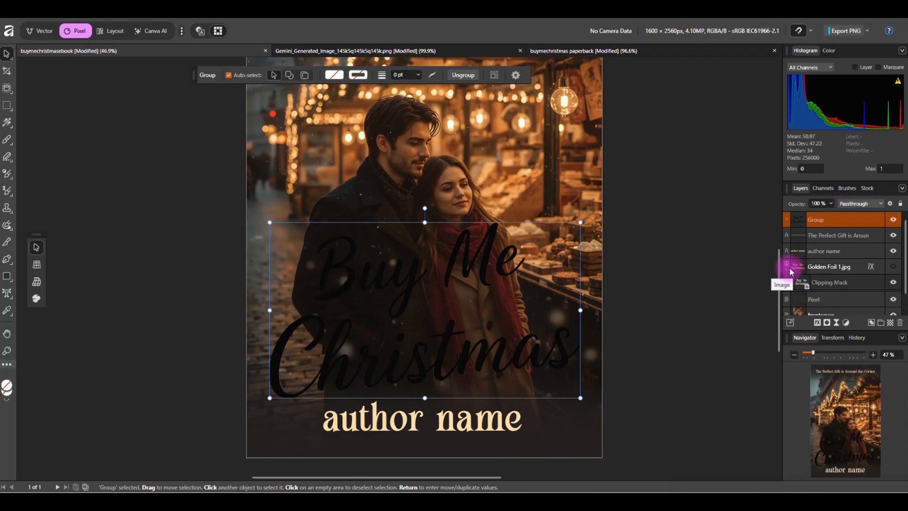
left_click(849, 267)
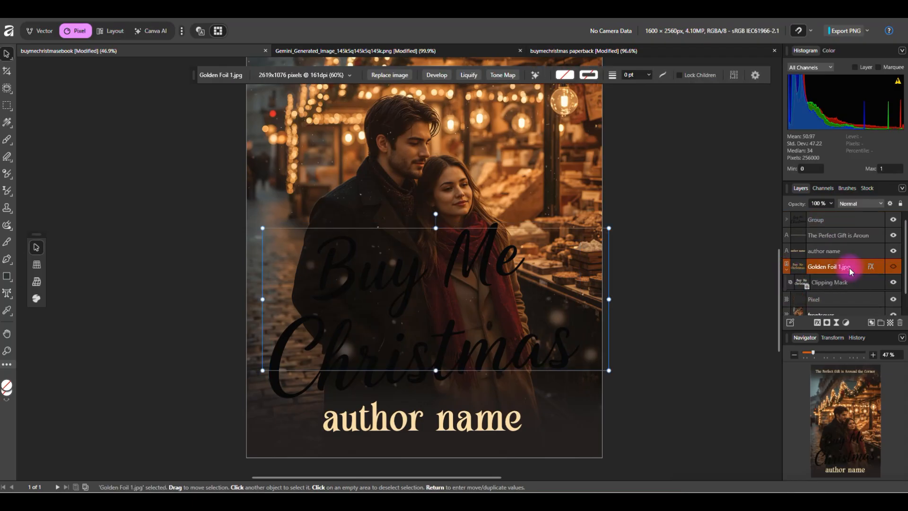
right_click(849, 268)
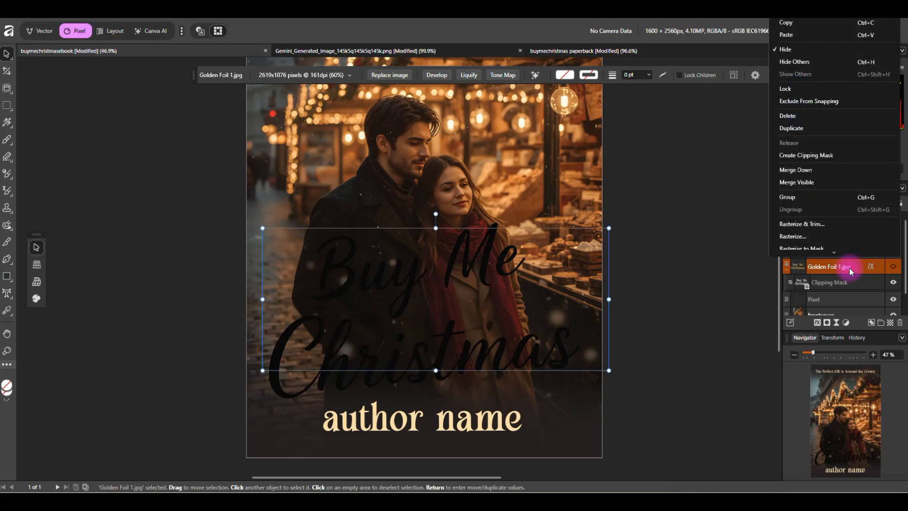
left_click(849, 268)
left_click(860, 271)
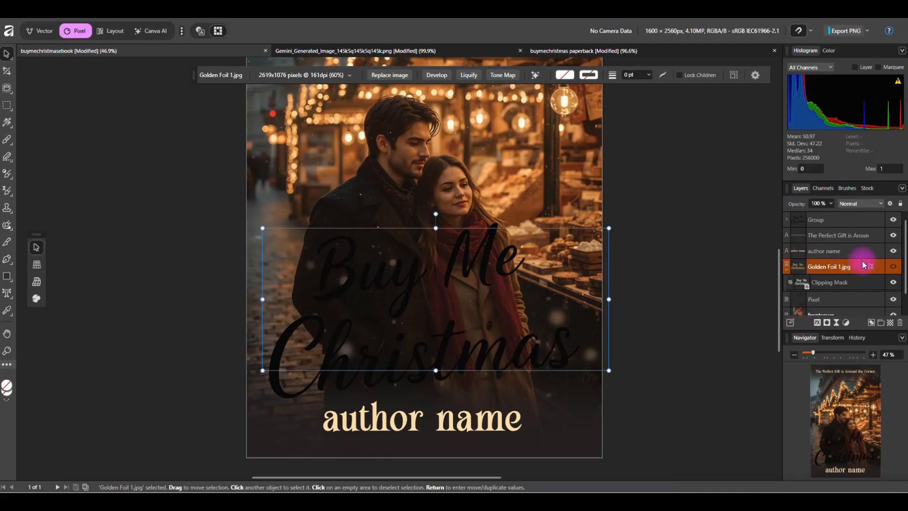
key("ctrl+j")
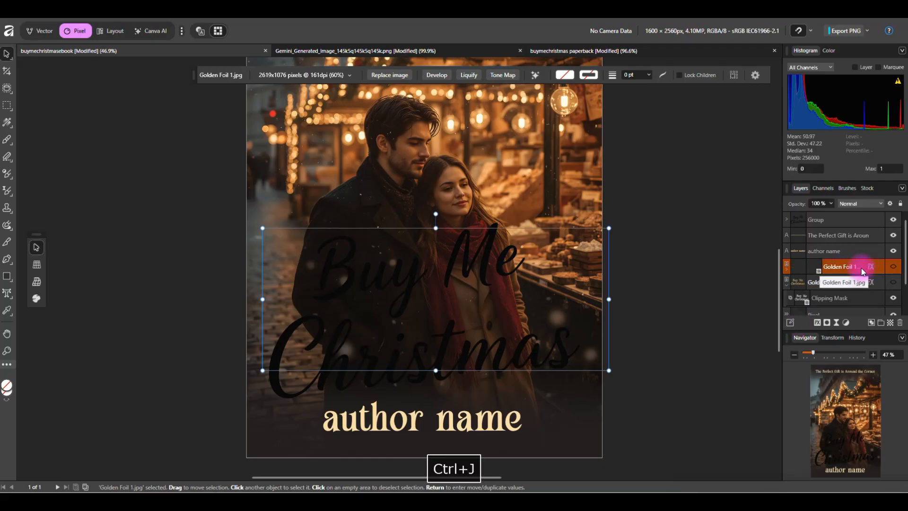
left_click(893, 282)
left_click(893, 283)
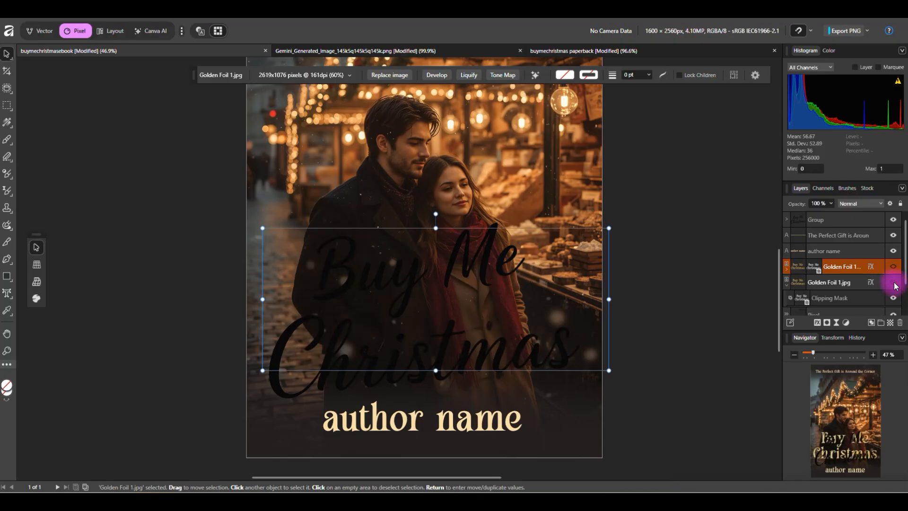
Delete the old title's clipping mask from the duplicated Golden Foil 1.jpg layer
left_click(787, 271)
left_click(823, 284)
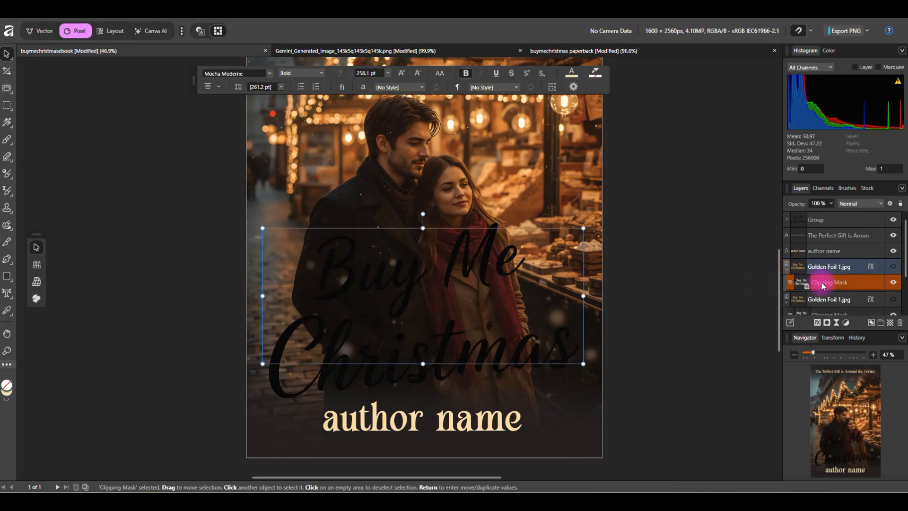
key("Delete")
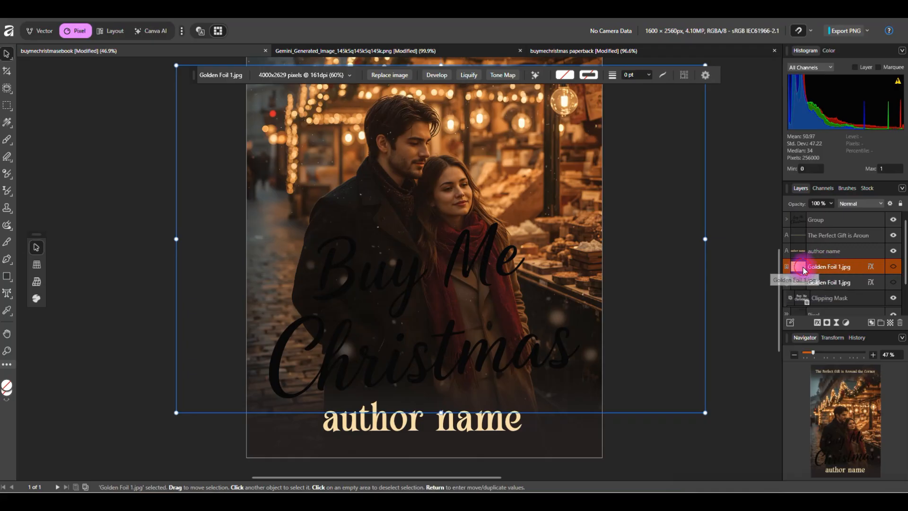
Place the unmasked Golden Foil 1.jpg layer directly below the lettering group, make the group its clipping mask, and show the foil layer
left_click_drag(802, 269, 809, 225)
left_click(830, 219)
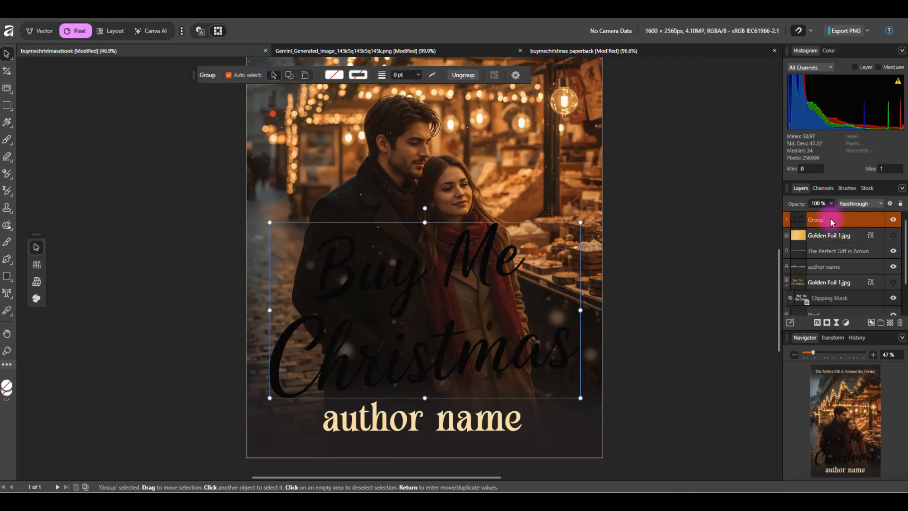
right_click(830, 217)
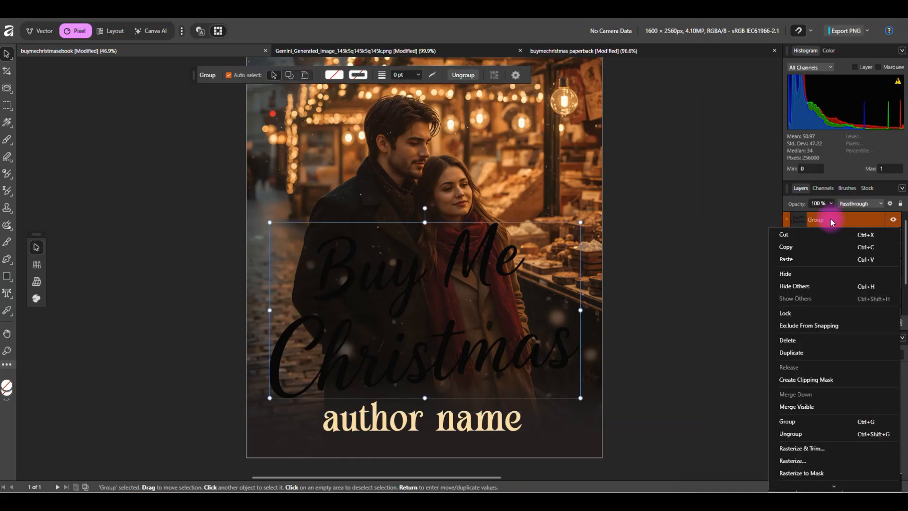
left_click(815, 379)
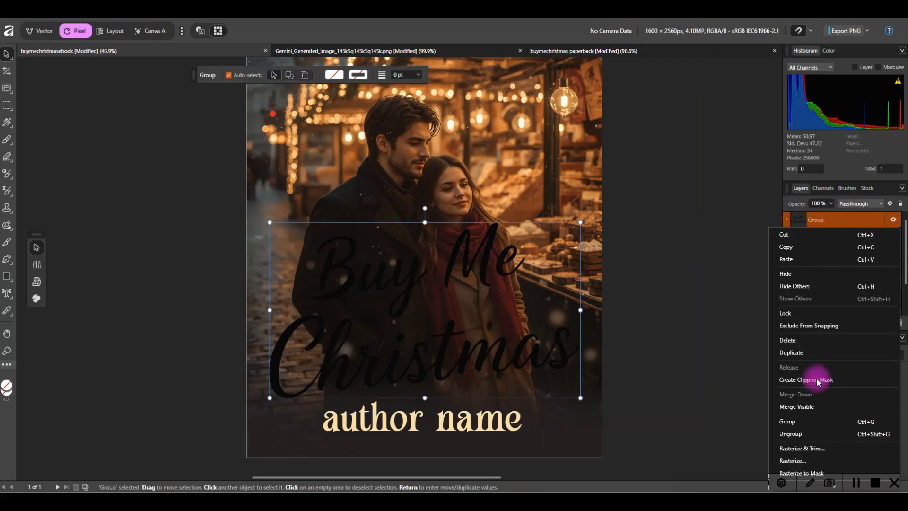
left_click(894, 221)
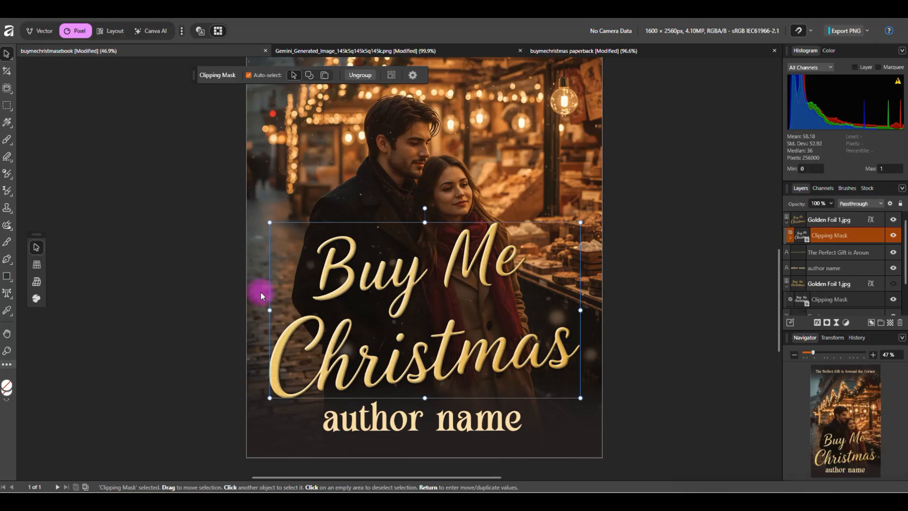
In the new gold title's layer effects, set the Outer Shadow radius to 27 px and its offset to 6.1 px
left_click(870, 220)
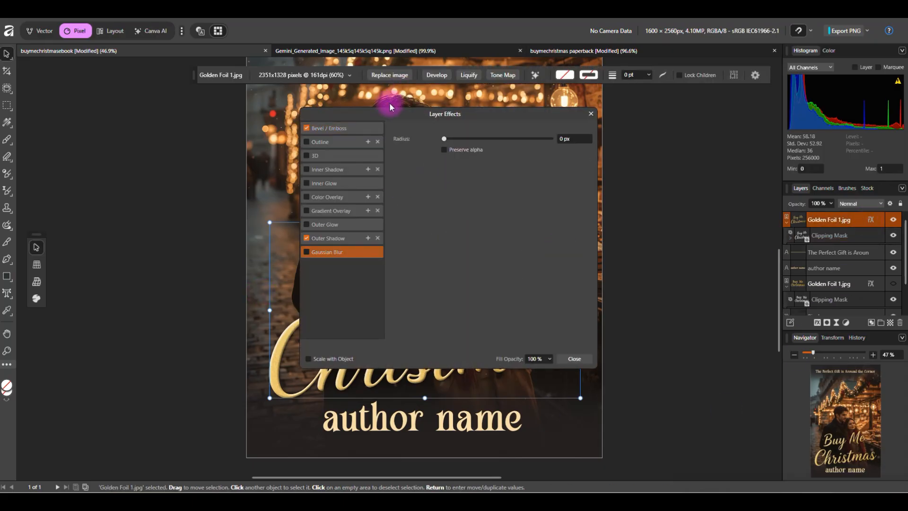
left_click_drag(390, 106, 693, 115)
left_click(643, 138)
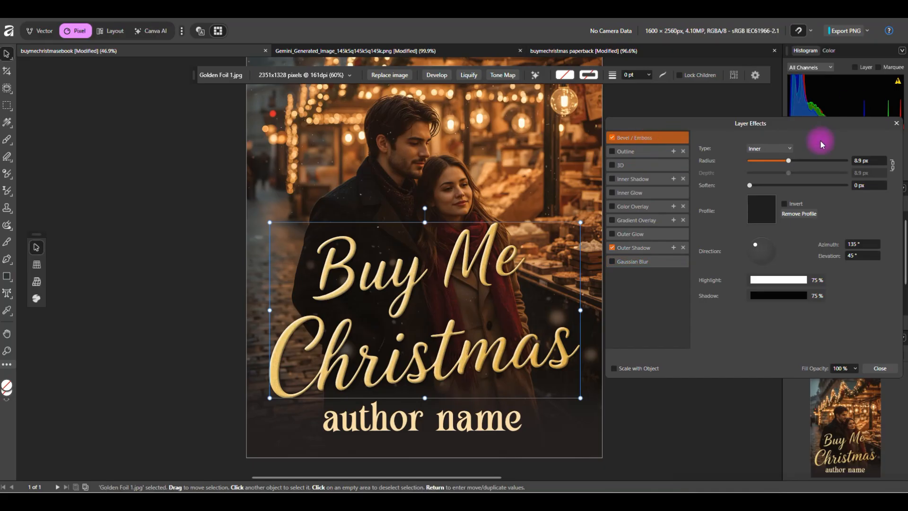
left_click(661, 247)
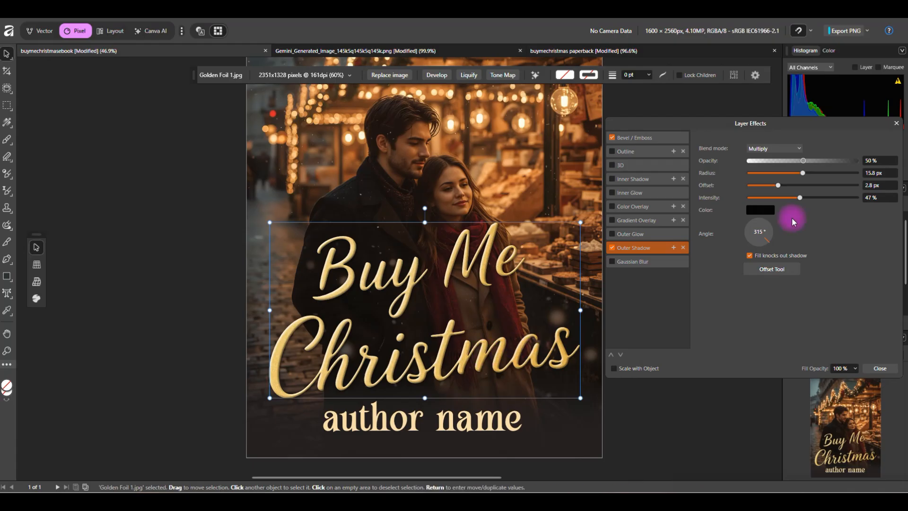
left_click_drag(804, 173, 786, 184)
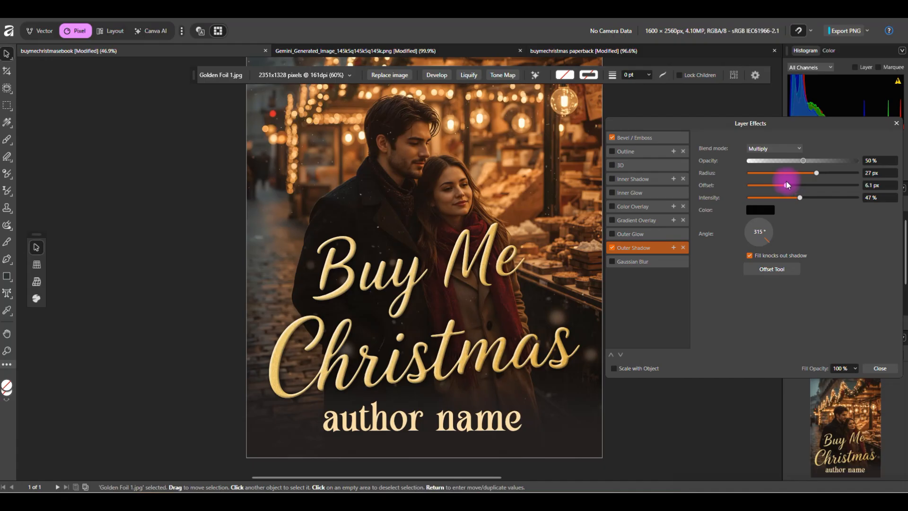
Slightly increase the Bevel / Emboss radius on the new gold title, close the layer effects and deselect the title
left_click(661, 138)
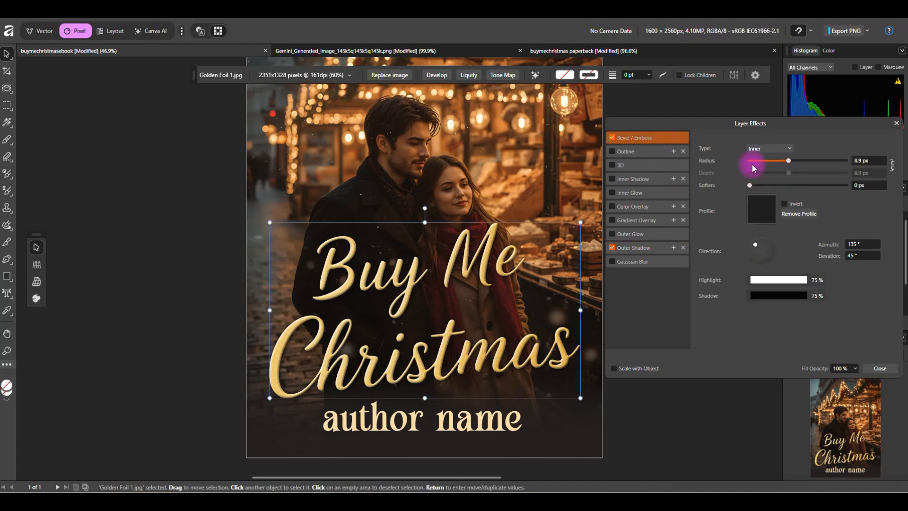
mouse_move(790, 161)
left_mouse_down()
mouse_move(803, 163)
mouse_move(796, 160)
left_mouse_up()
left_click(880, 369)
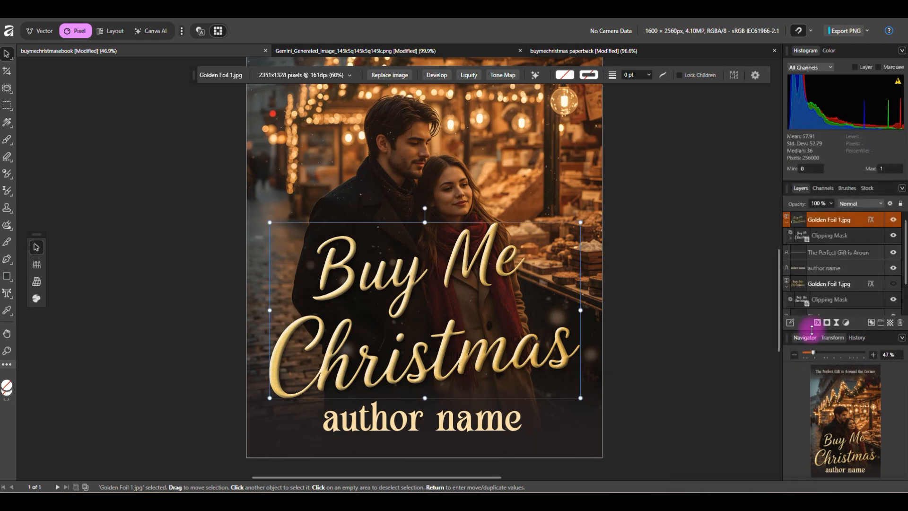
left_click(682, 362)
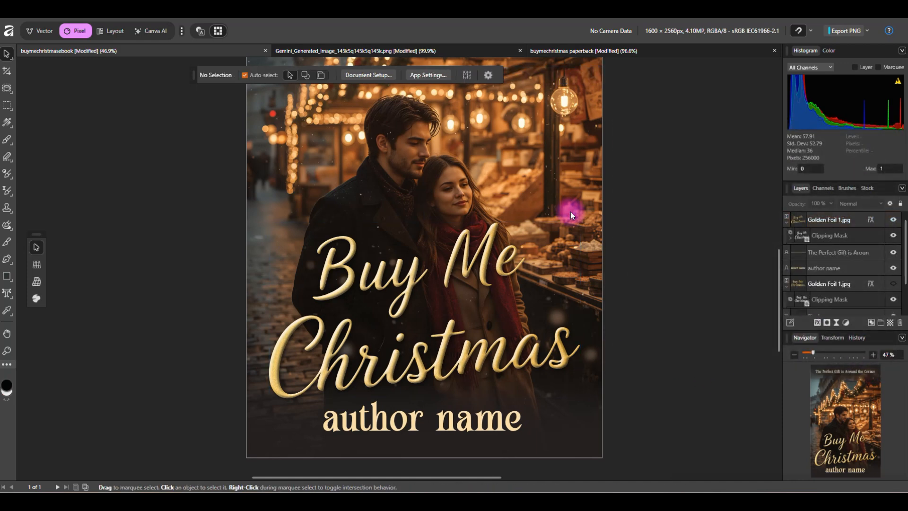
Examine the gold lettering's edges up close in vector and pixel preview, and check the whole ebook cover at reduced size
scroll(482, 319, "down", 1)
scroll(483, 319, "up", 1)
scroll(452, 341, "up", 5)
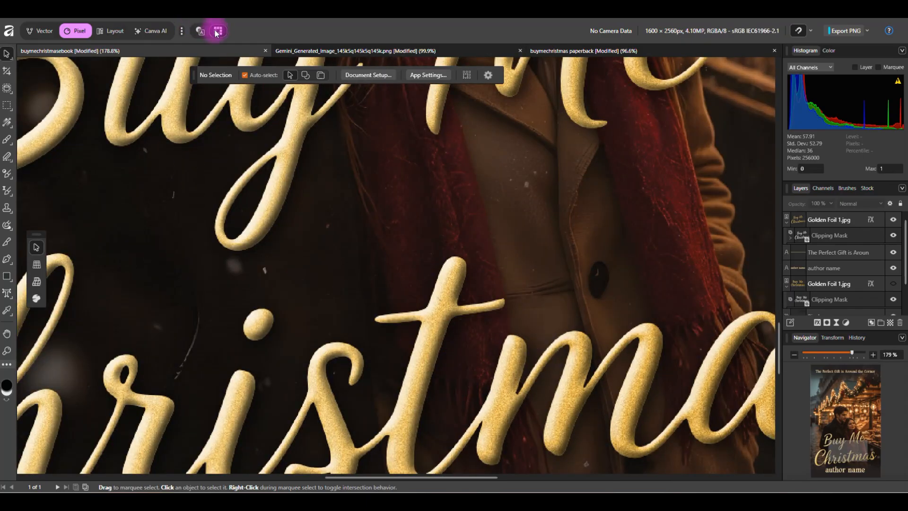
left_click(200, 30)
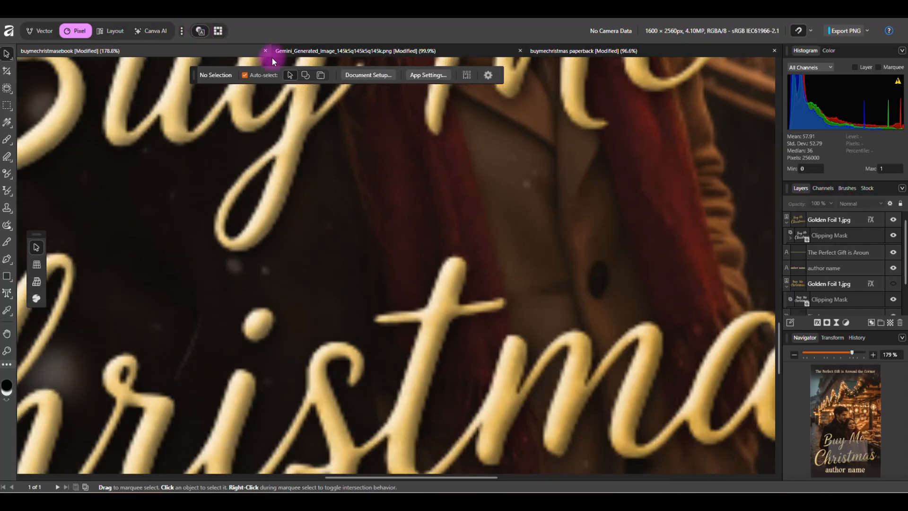
left_click(198, 31)
scroll(177, 310, "down", 8)
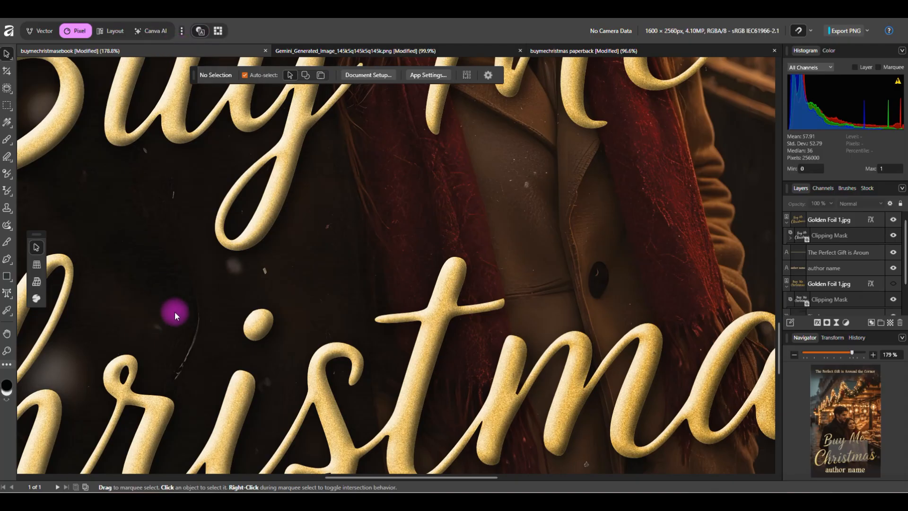
scroll(242, 270, "up", 5)
scroll(242, 268, "up", 6)
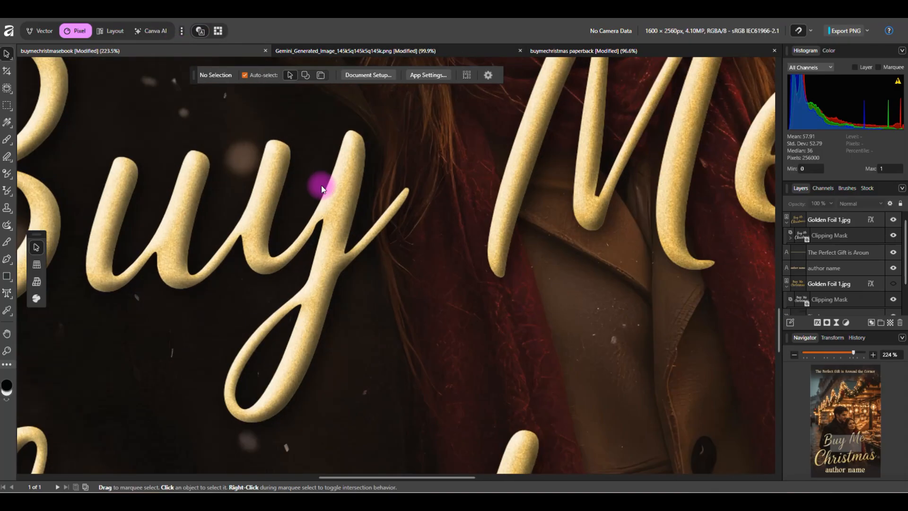
left_click(208, 32)
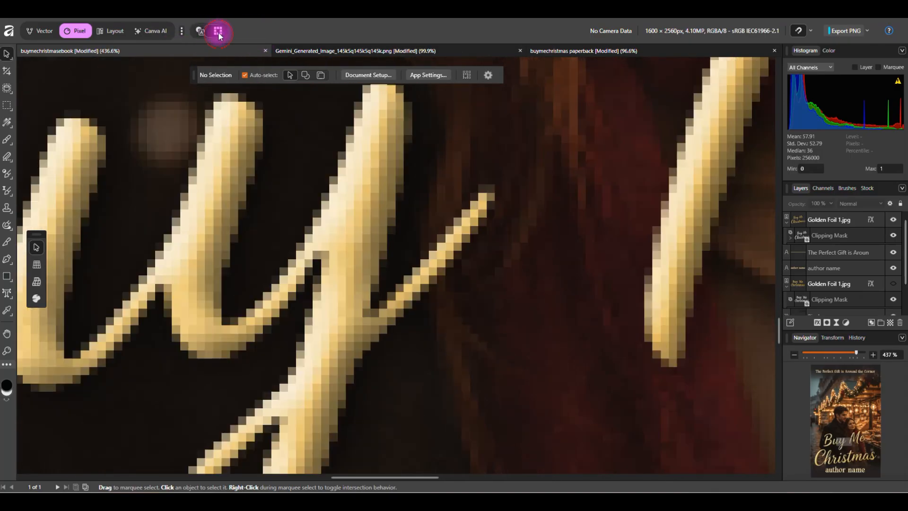
scroll(282, 283, "down", 10)
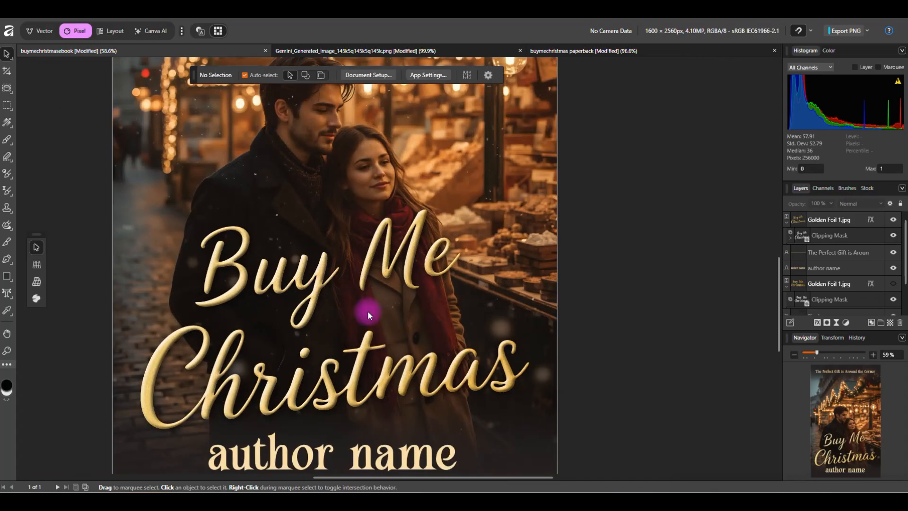
scroll(365, 310, "down", 2)
scroll(233, 324, "down", 5)
scroll(234, 308, "up", 3)
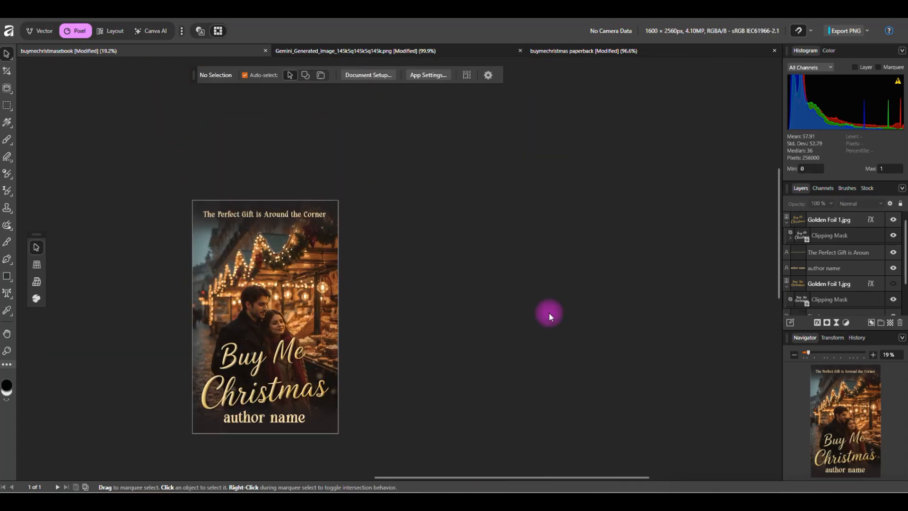
scroll(469, 314, "down", 2)
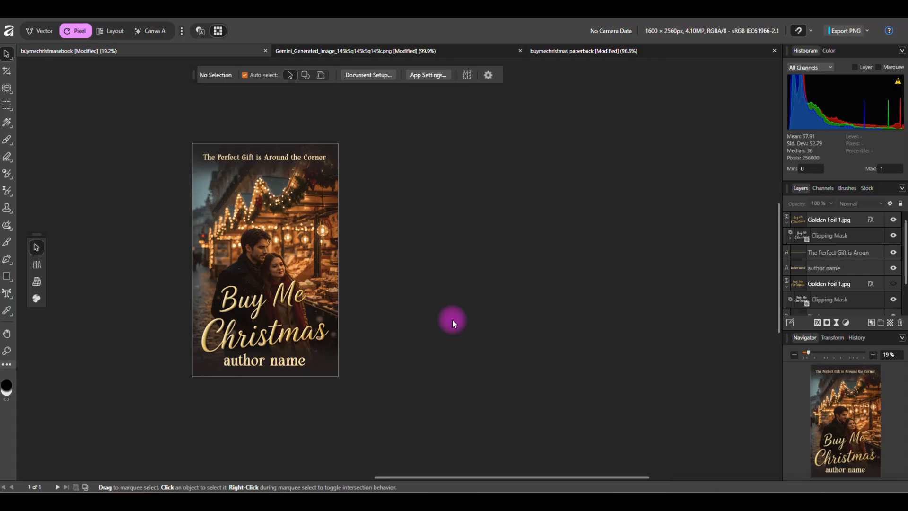
Switch to the Leonardo.Ai library in the browser and view the first "Buy Me Christmas" cover with the couple embracing by a stall
left_click(351, 51)
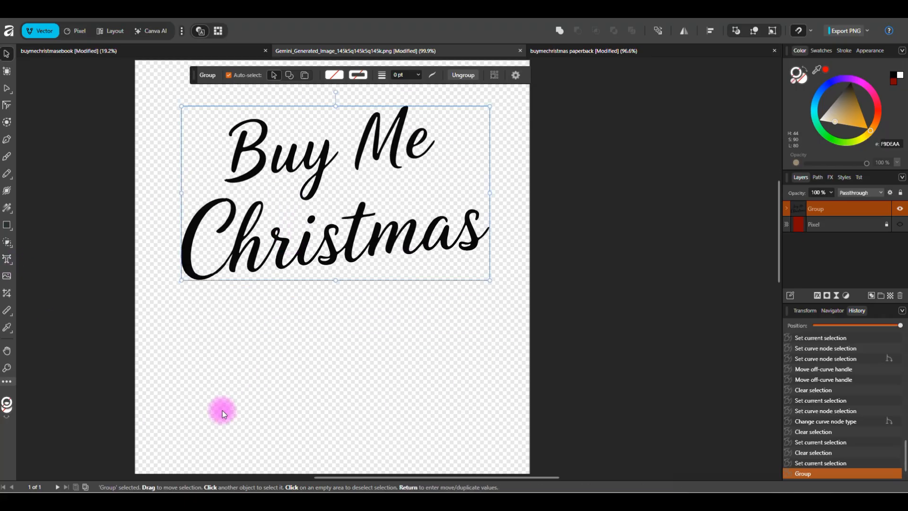
left_click(495, 491)
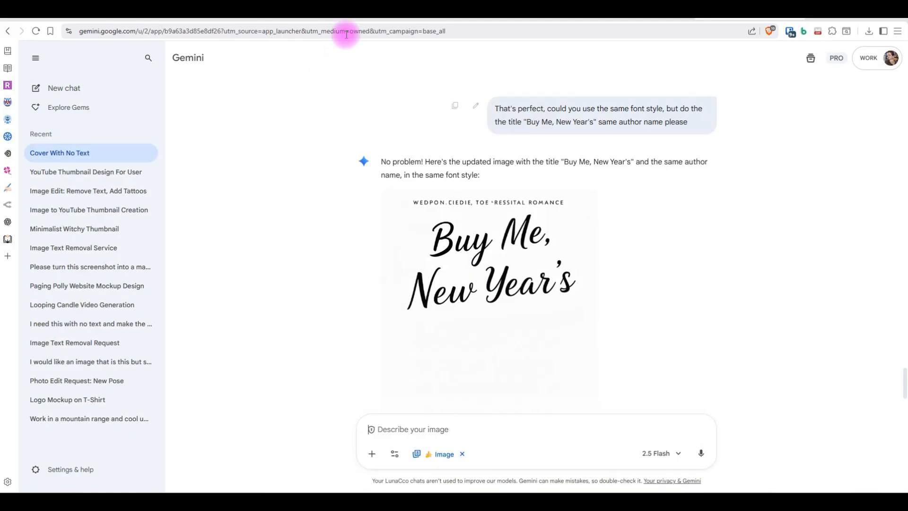
left_click(260, 13)
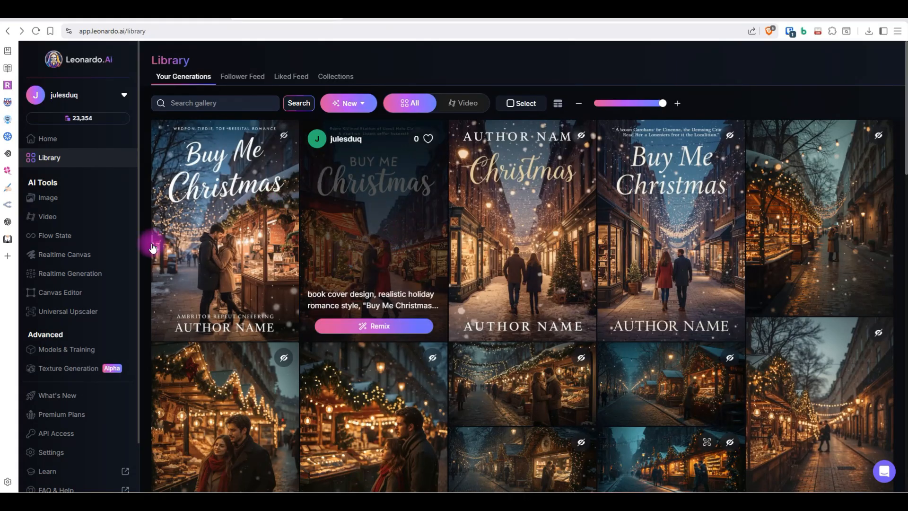
left_click(236, 238)
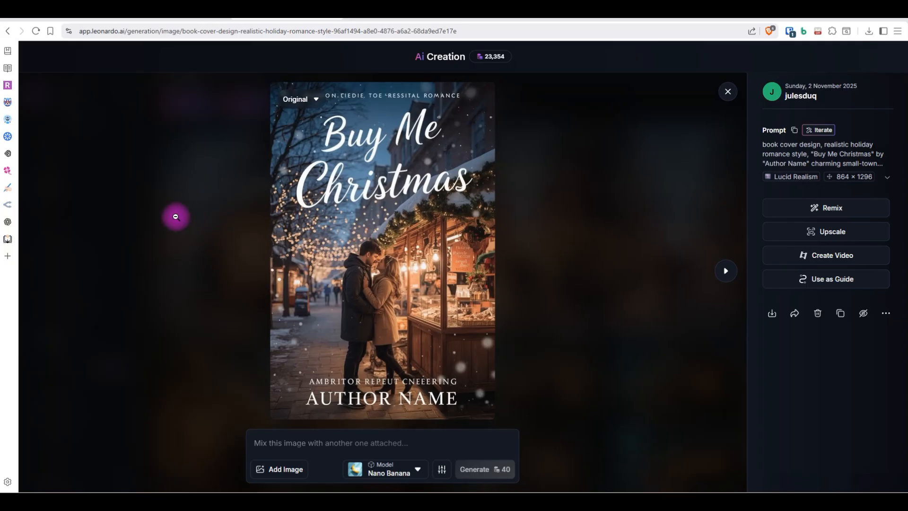
left_click(728, 92)
View the full wraparound winter romance scene of the kissing couple in the Leonardo.Ai library, and close it
scroll(439, 360, "down", 4)
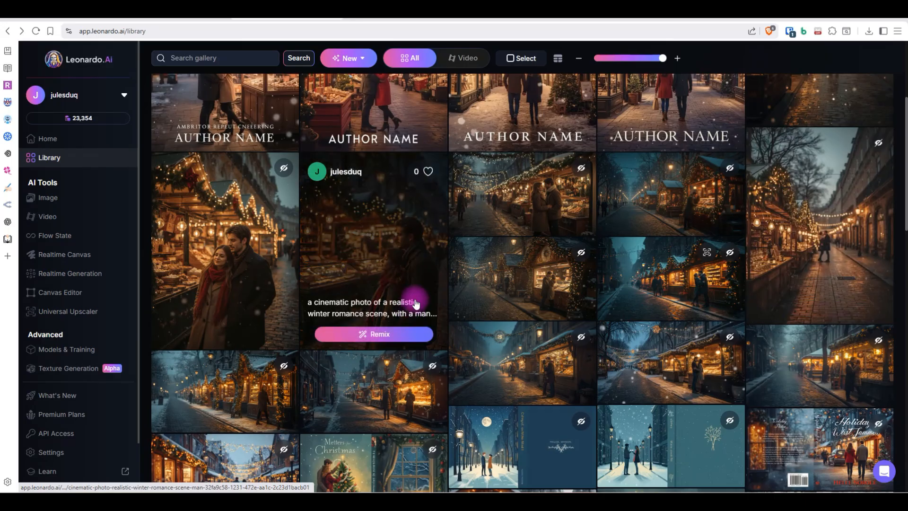
left_click(689, 266)
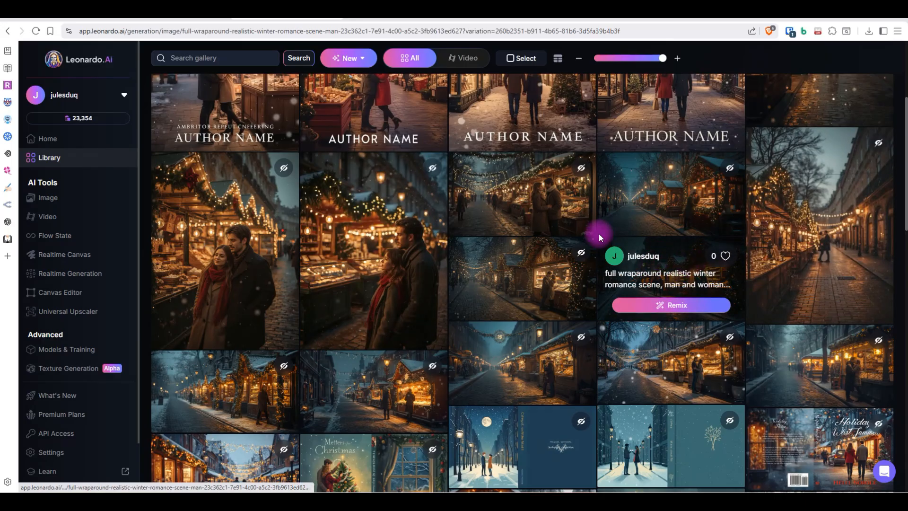
left_click(492, 232)
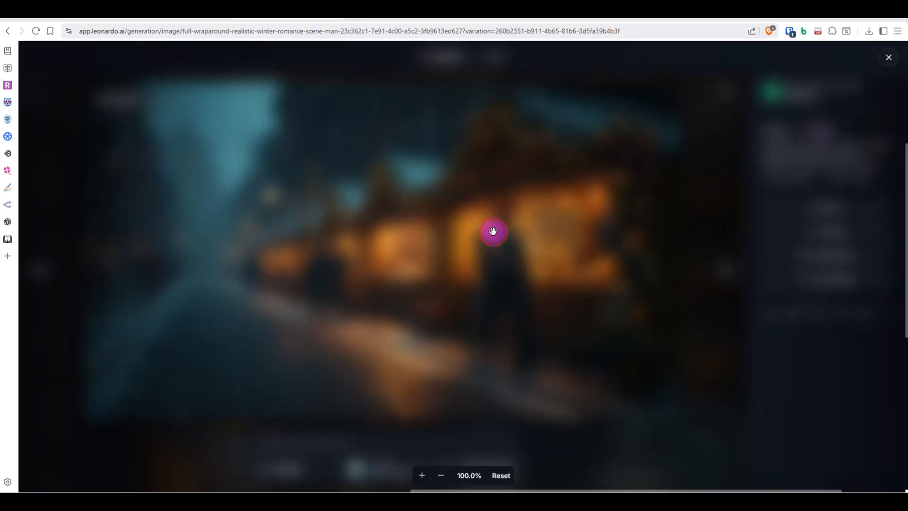
left_click(417, 293)
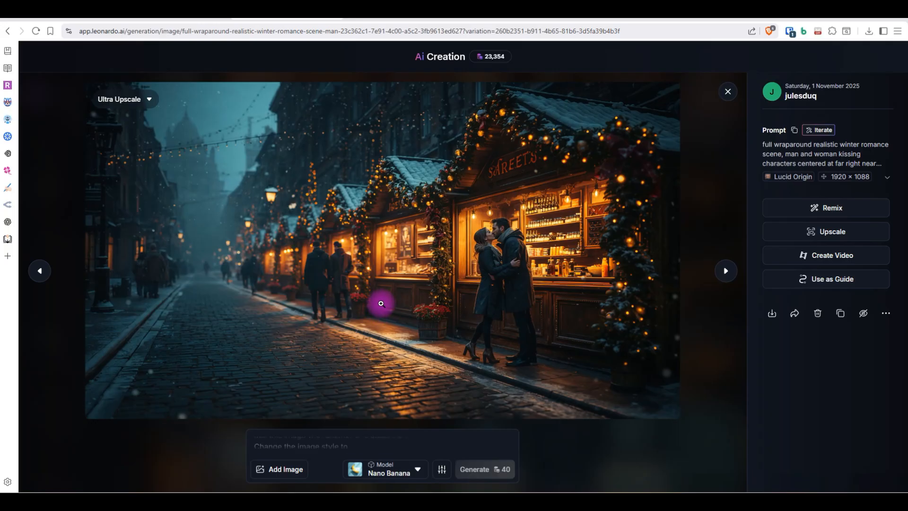
left_click(727, 92)
View the market-stall couple image and the portrait street scene with the market stalls in the Leonardo.Ai library
left_click(233, 253)
left_click(728, 91)
scroll(733, 245, "up", 3)
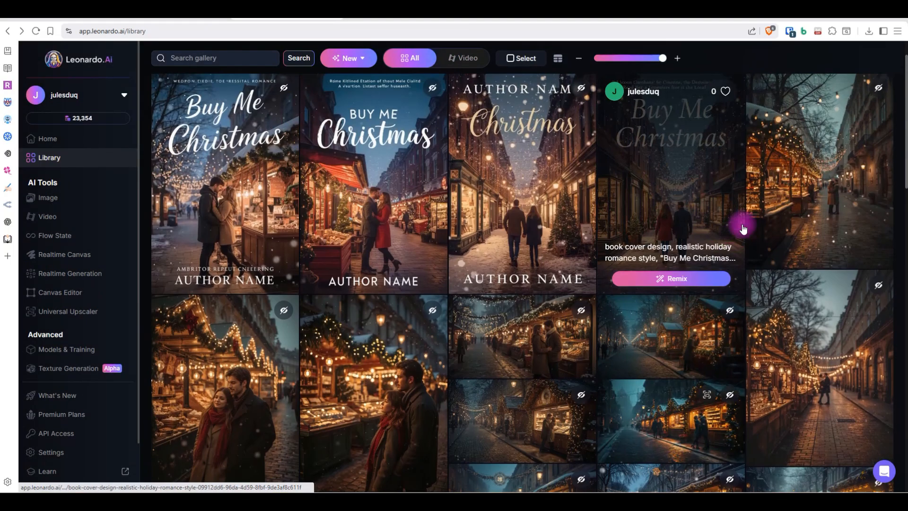
left_click(833, 171)
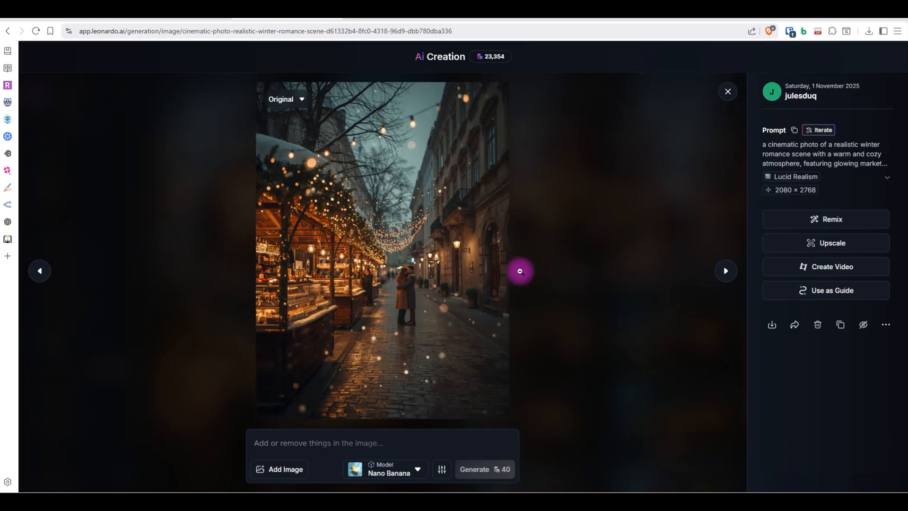
Switch back to Affinity, clear the lettering selection and view the full wraparound in the buymechristmas paperback document
mouse_move(553, 490)
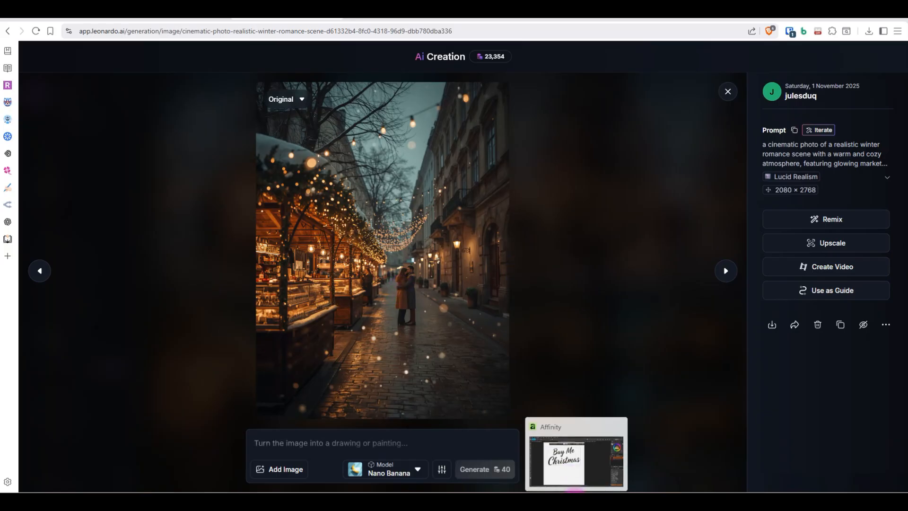
left_click(568, 444)
left_click(154, 389)
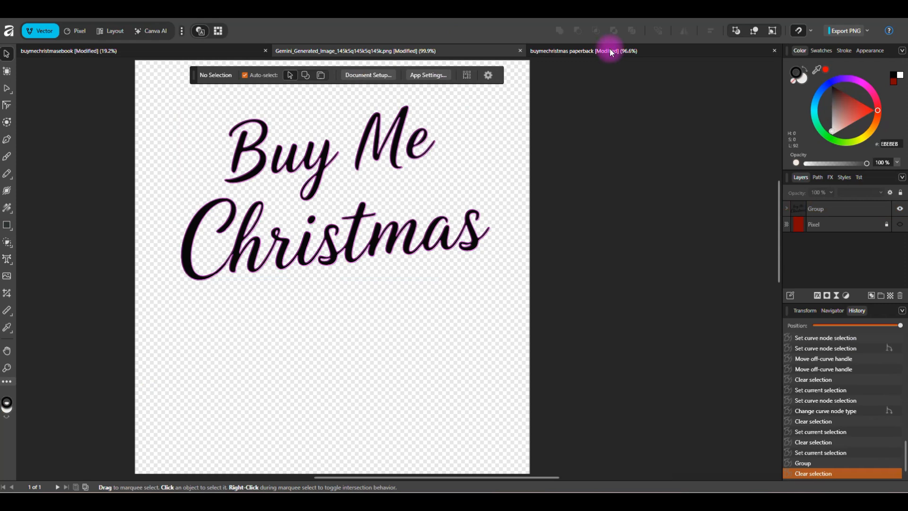
left_click(708, 46)
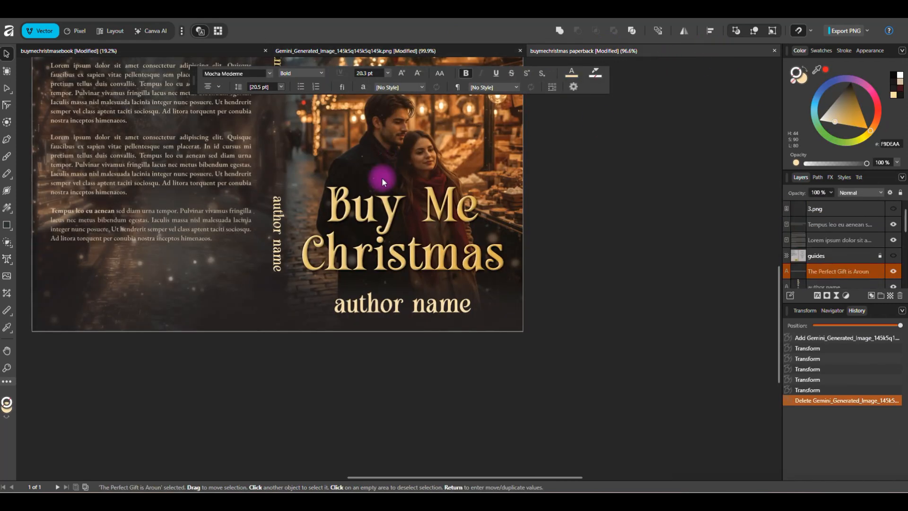
scroll(283, 375, "up", 2)
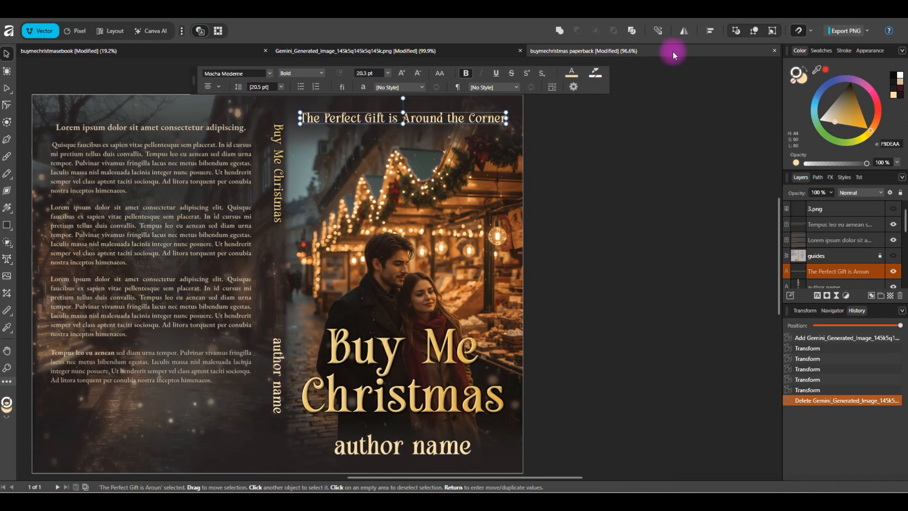
Close the paperback document and start a Canva AI Generative Edit on the Lucid_Realism cover image of the kissing couple
left_click(773, 51)
left_click(461, 260)
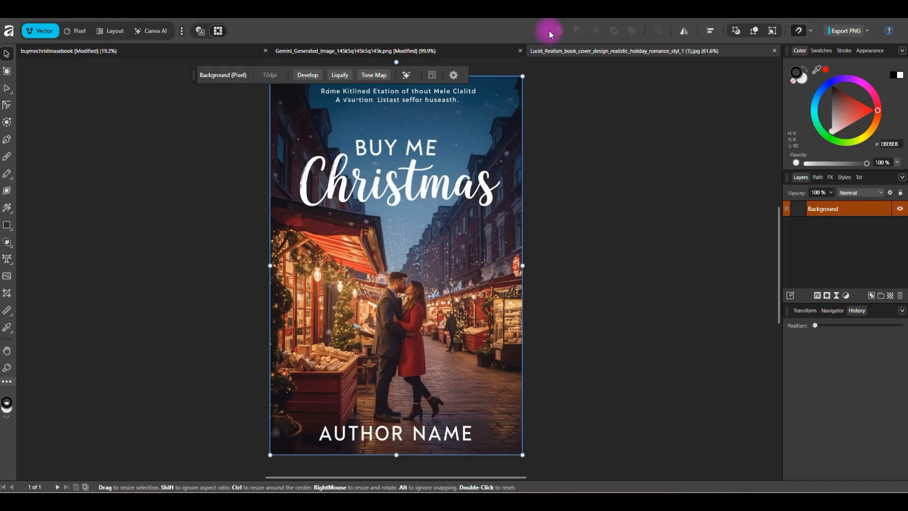
left_click(159, 32)
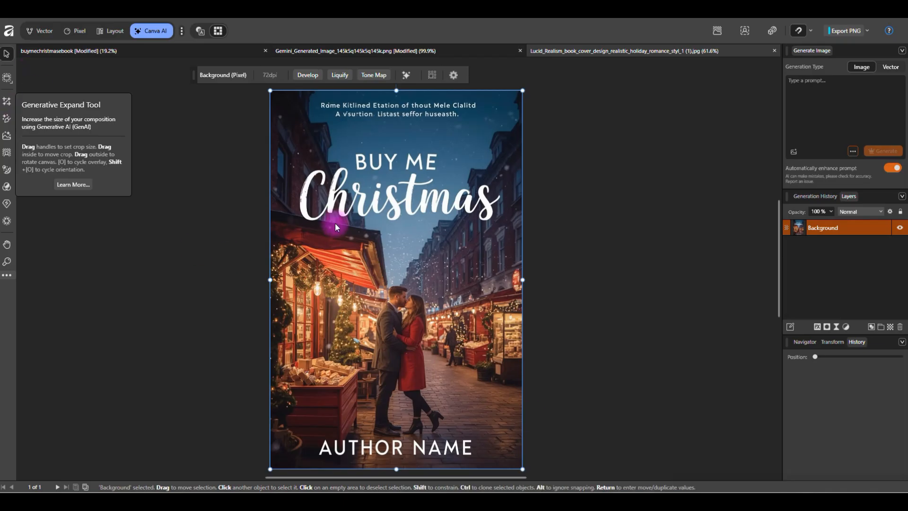
left_click(8, 136)
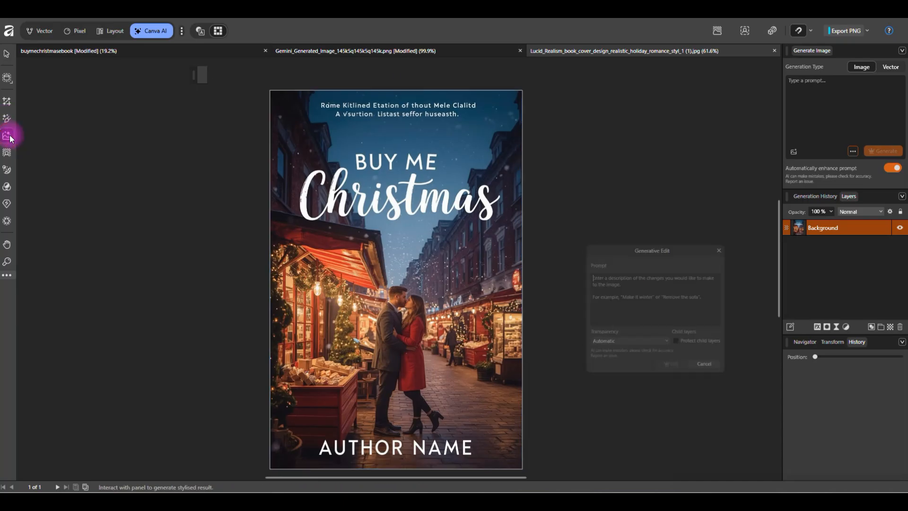
left_click(641, 287)
type("Can you")
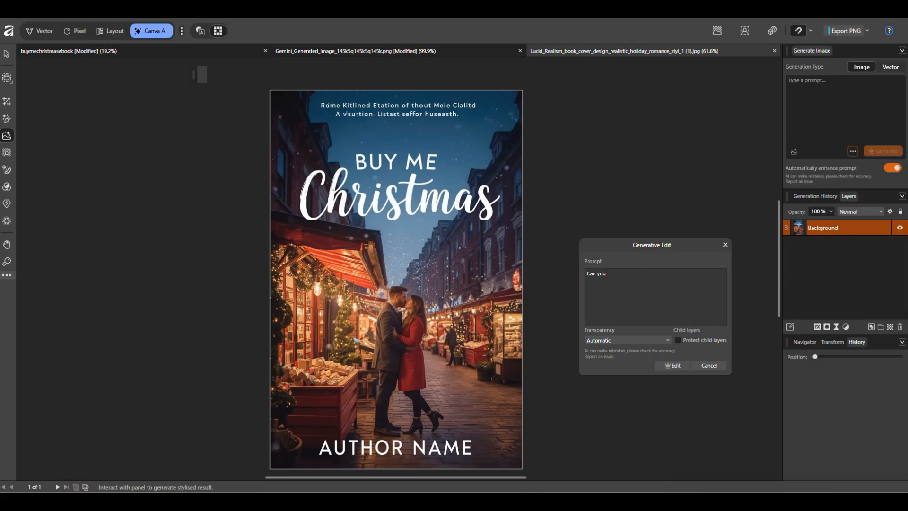
Switch to the Gemini chat and copy the prompt "Could you give me an image of just the text in black on a white background please."
left_click(493, 501)
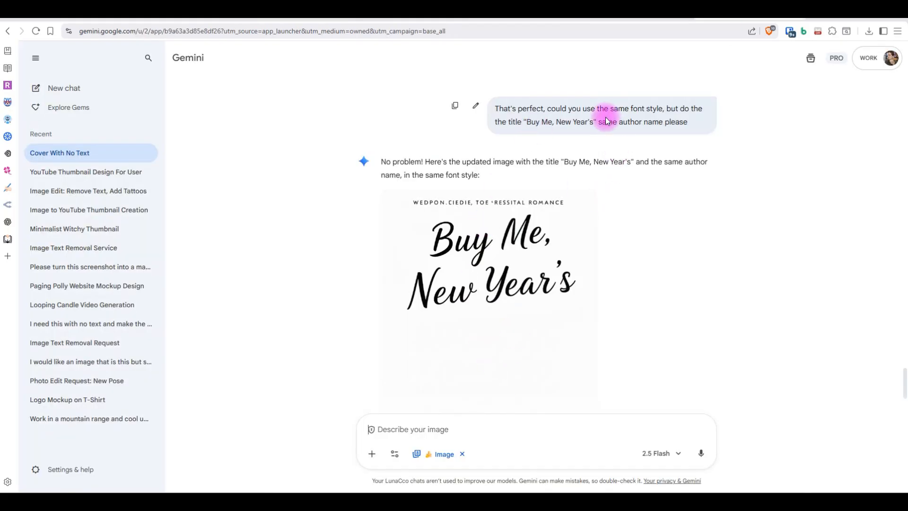
scroll(676, 141, "down", 1)
scroll(668, 156, "up", 12)
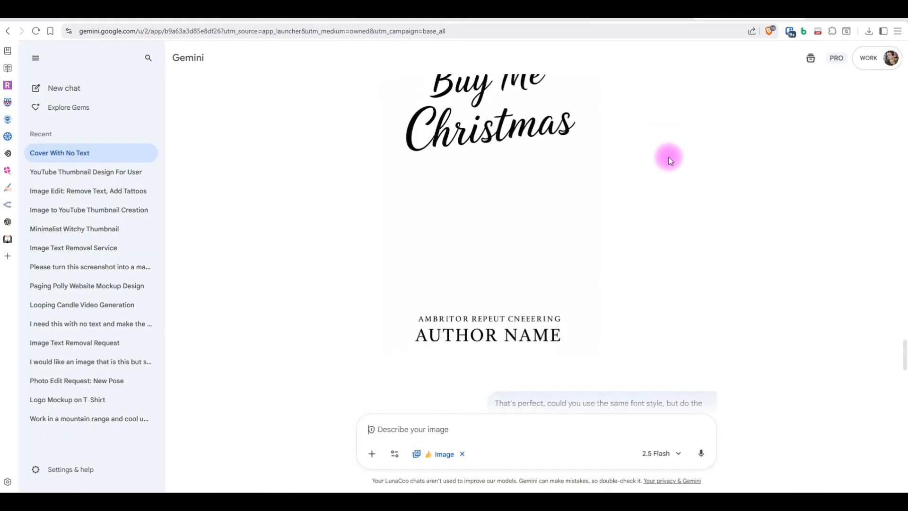
left_click_drag(582, 256, 495, 238)
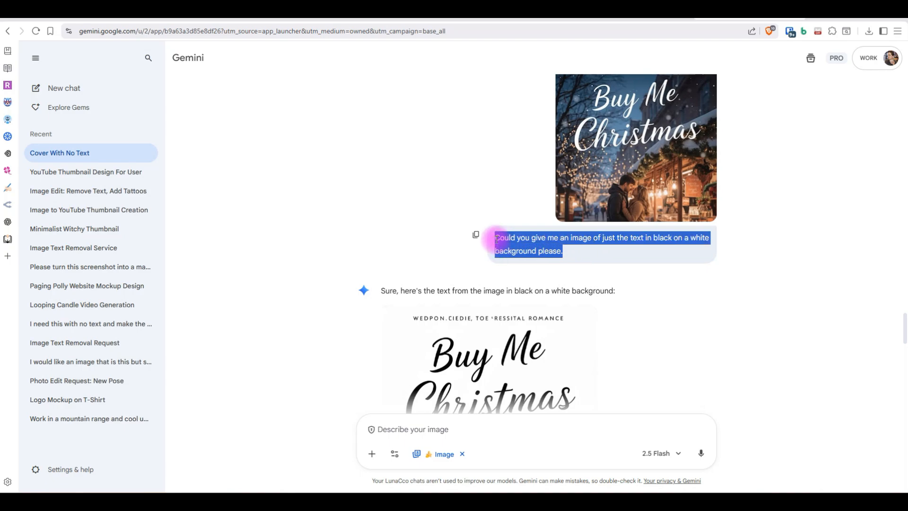
key("ctrl+c")
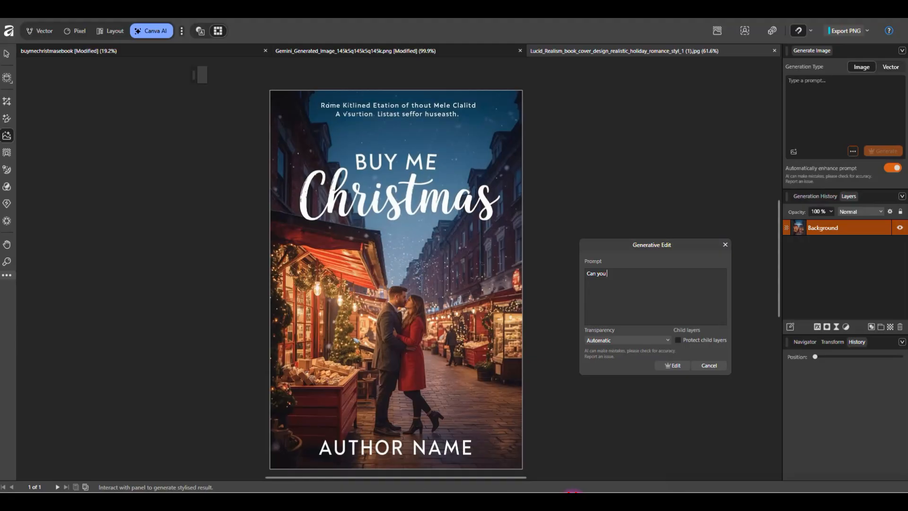
Switch back to Affinity, replace the Generative Edit prompt with the copied request for black text on white, and run the edit
left_click(623, 296)
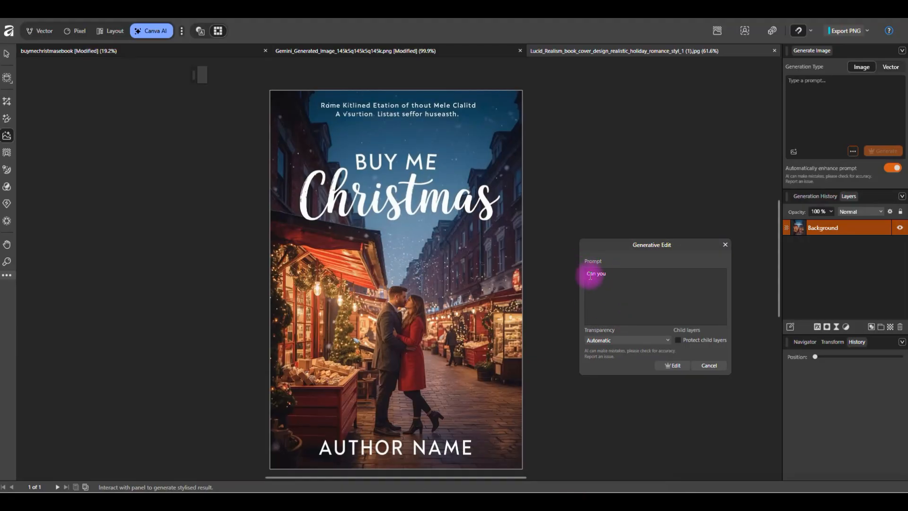
left_click_drag(587, 274, 596, 274)
key("ctrl+v")
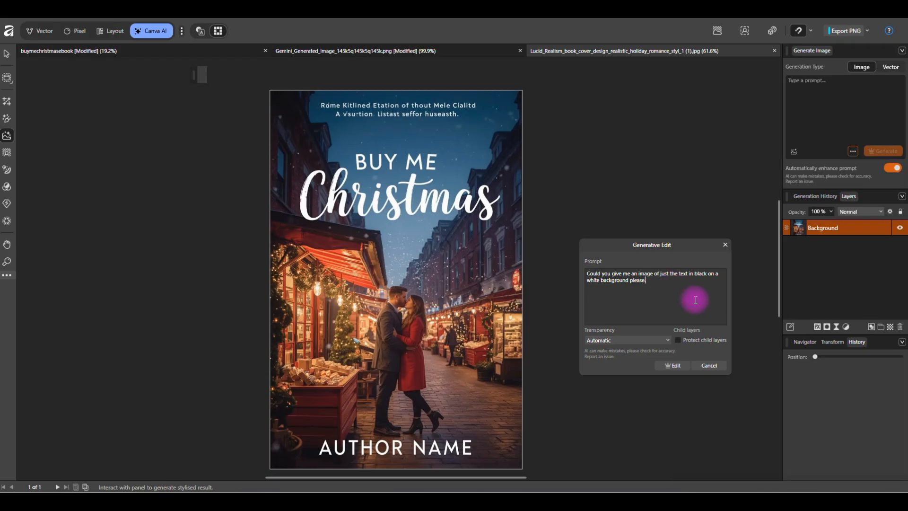
left_click(675, 366)
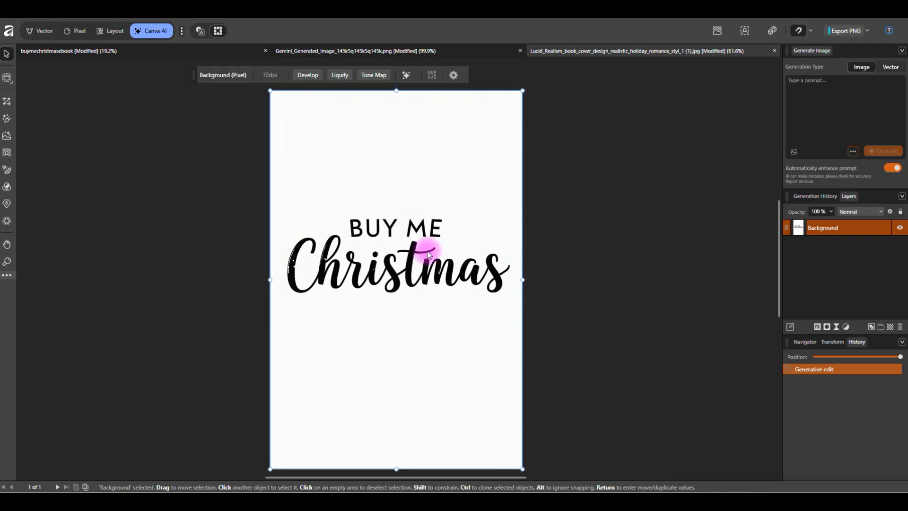
scroll(427, 255, "up", 3)
scroll(428, 255, "down", 2)
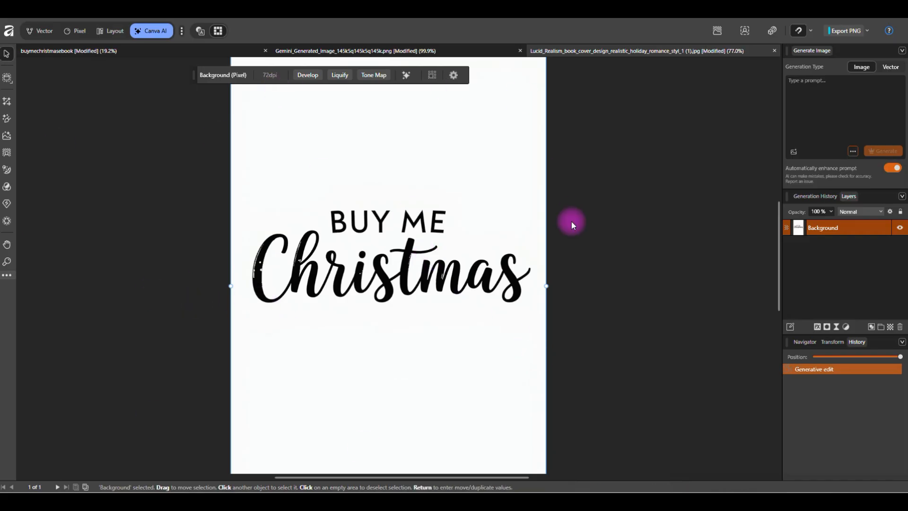
Start an Image Trace of the black "BUY ME Christmas" lettering in the Vector workspace with the split preview
left_click(38, 34)
left_click(130, 22)
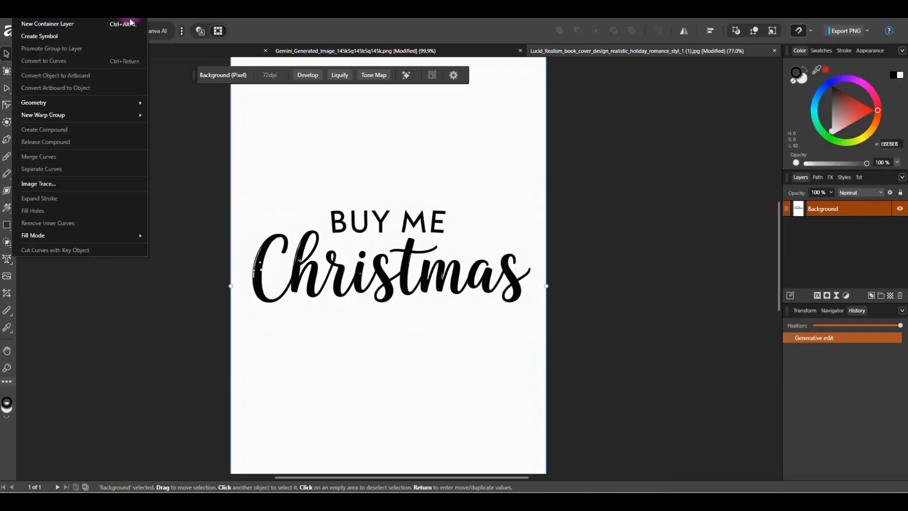
left_click(59, 184)
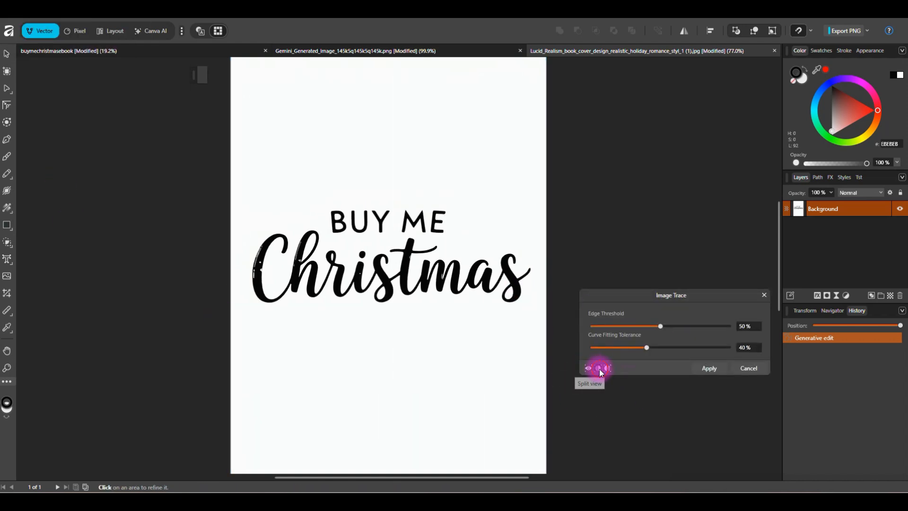
left_click(599, 368)
left_click(200, 30)
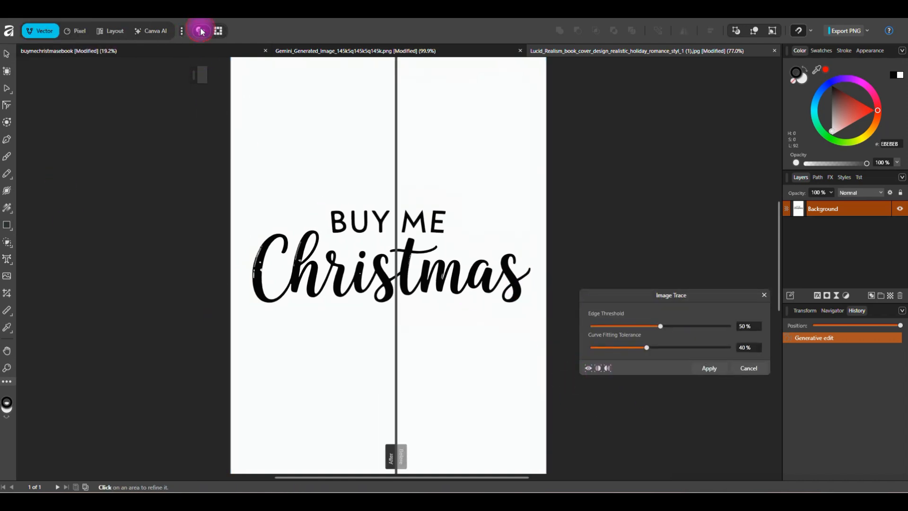
Examine the traced lettering's edges and the flecks in the letters of "Christmas" against the original in the split preview
scroll(371, 262, "up", 5)
scroll(371, 265, "up", 1)
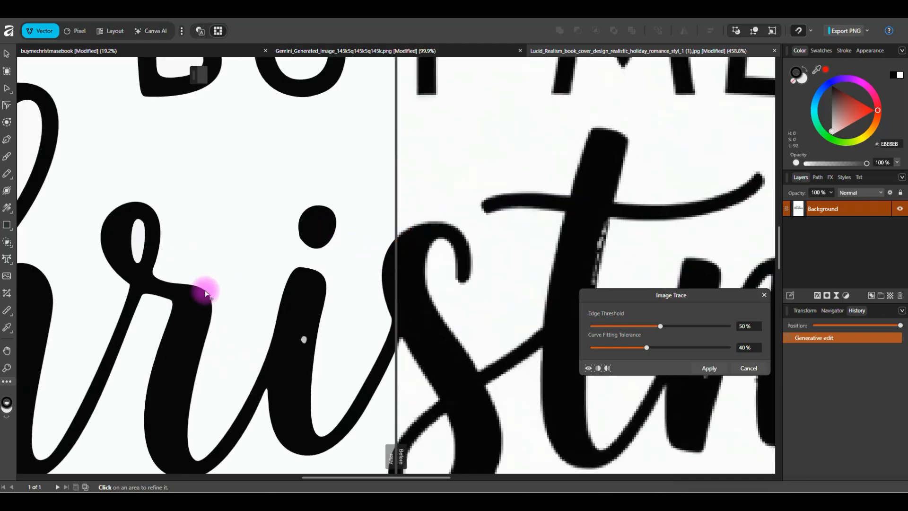
scroll(208, 293, "down", 4)
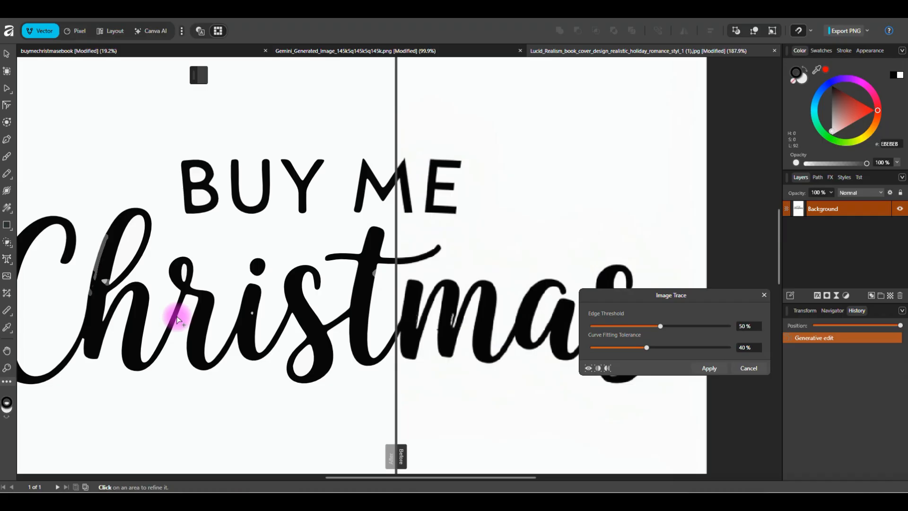
scroll(160, 334, "left", 3)
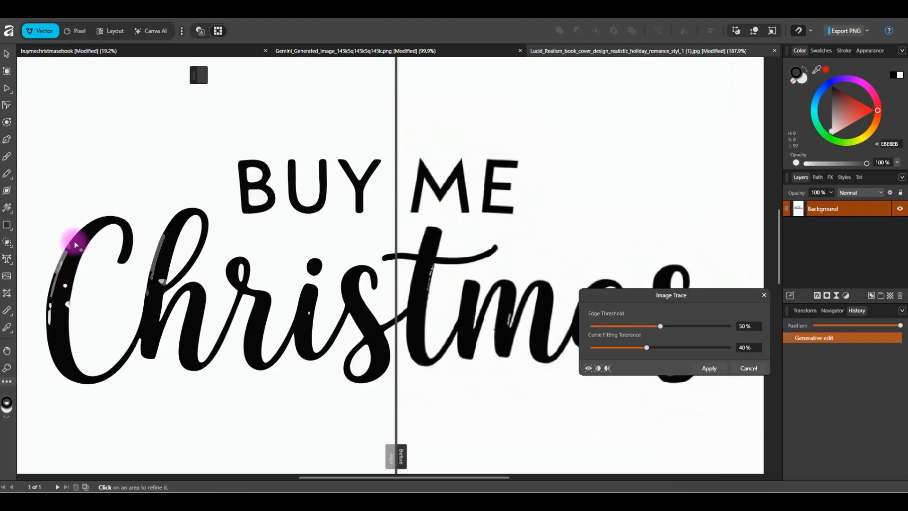
scroll(243, 339, "down", 3)
scroll(242, 339, "up", 3)
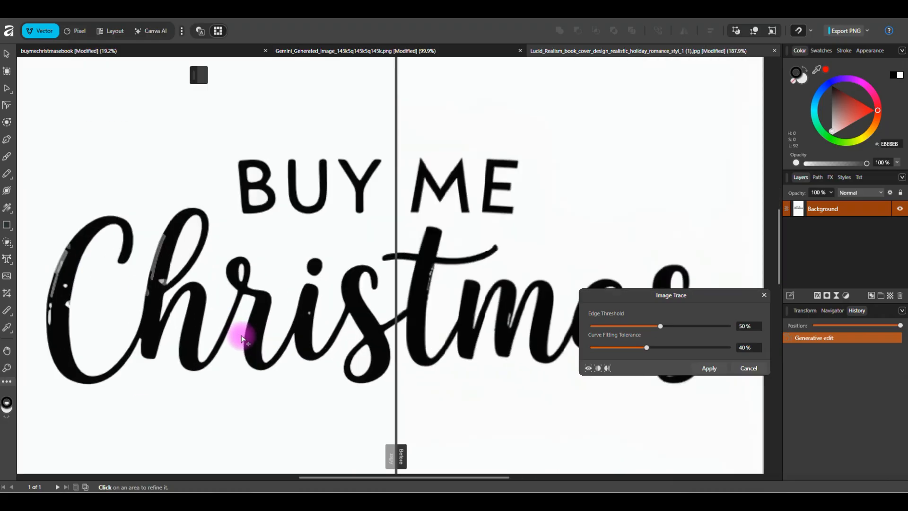
scroll(242, 339, "down", 3)
scroll(242, 338, "up", 3)
scroll(242, 338, "up", 3)
scroll(242, 338, "down", 3)
scroll(242, 339, "up", 3)
scroll(242, 339, "down", 3)
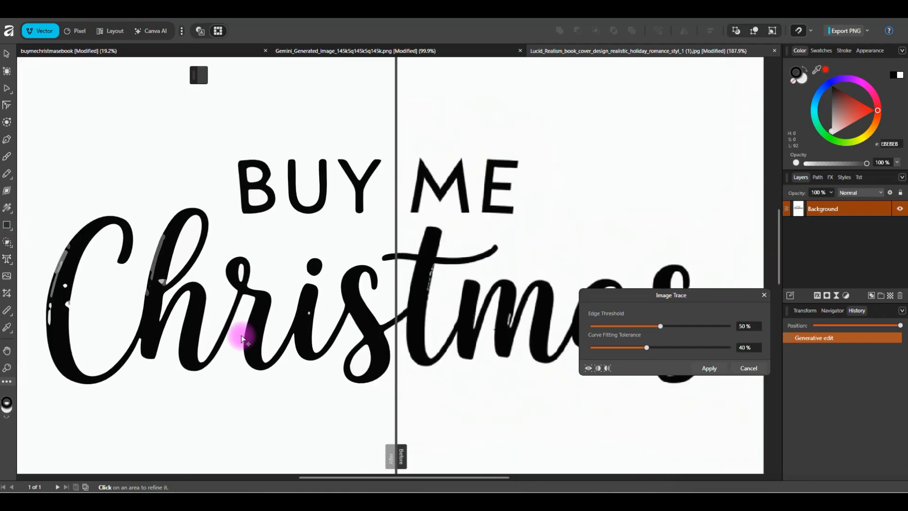
Shift the split preview divider to the "t" and set Edge Threshold to 35% and Curve Fitting Tolerance to 30%
left_click_drag(397, 296, 436, 290)
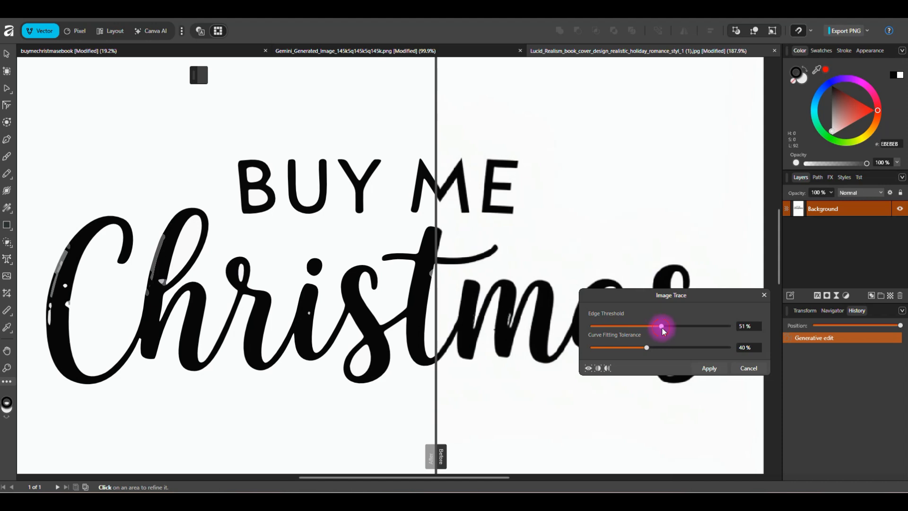
left_click_drag(660, 329, 677, 329)
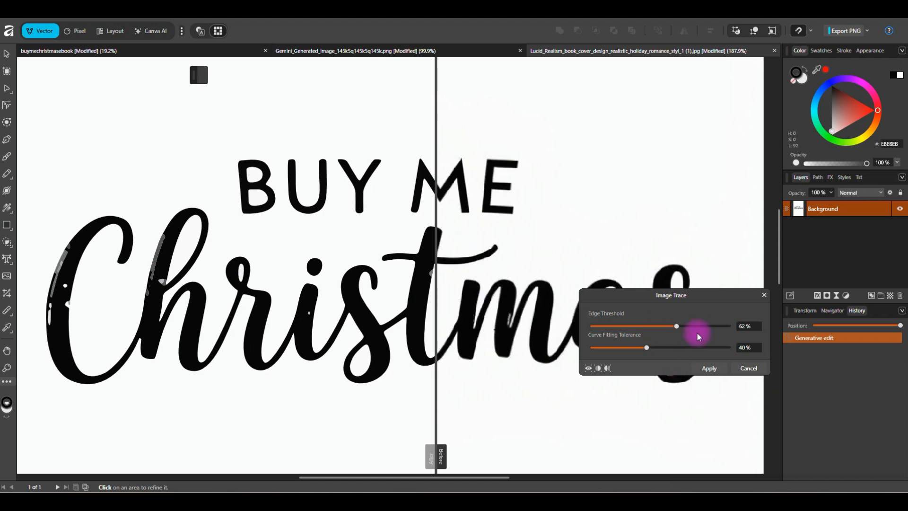
left_click_drag(677, 325, 708, 326)
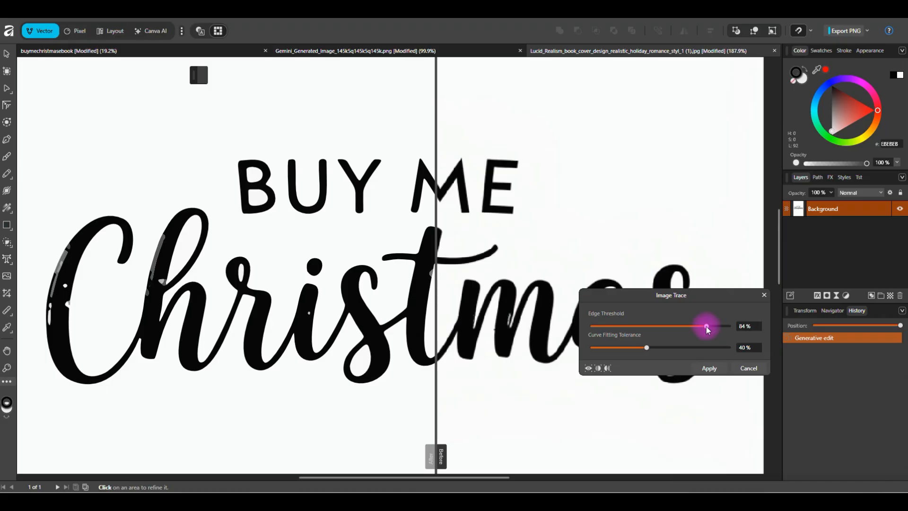
left_click_drag(706, 325, 672, 349)
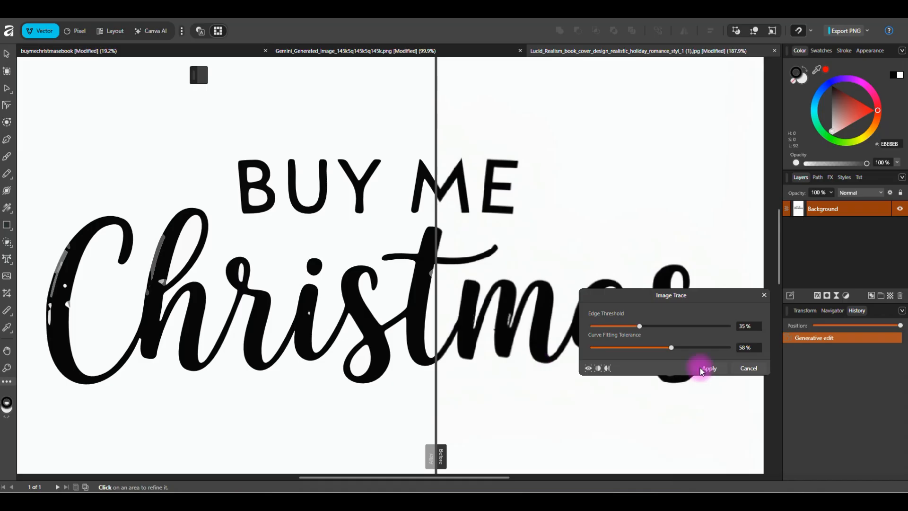
left_click_drag(671, 348, 634, 351)
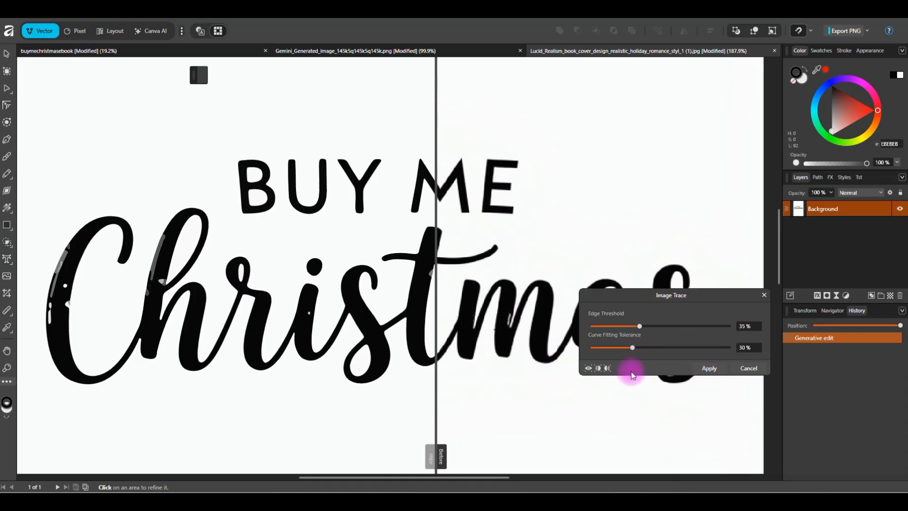
key("ctrl+z")
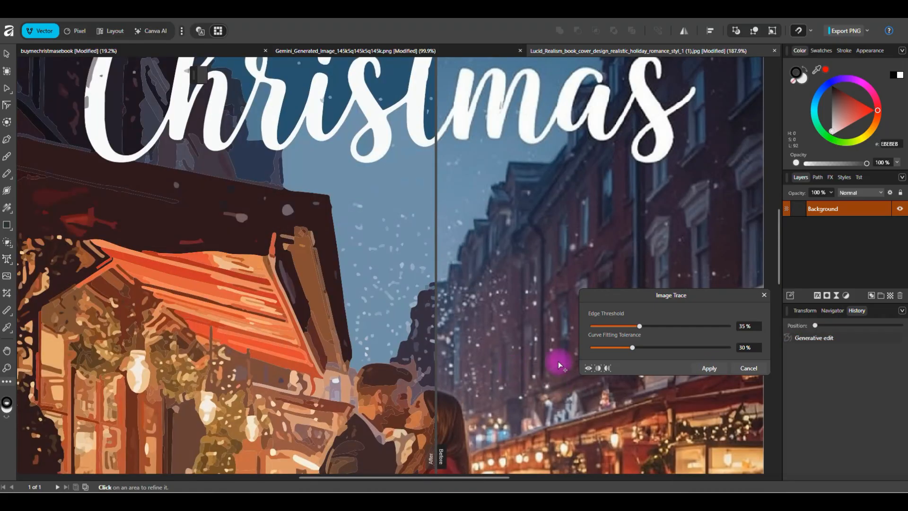
left_click(50, 15)
mouse_move(79, 20)
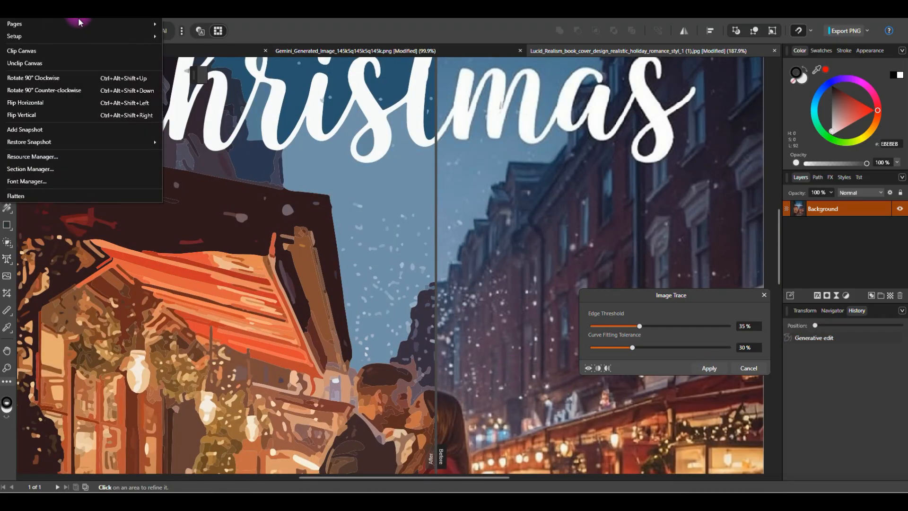
mouse_move(46, 18)
left_click(38, 50)
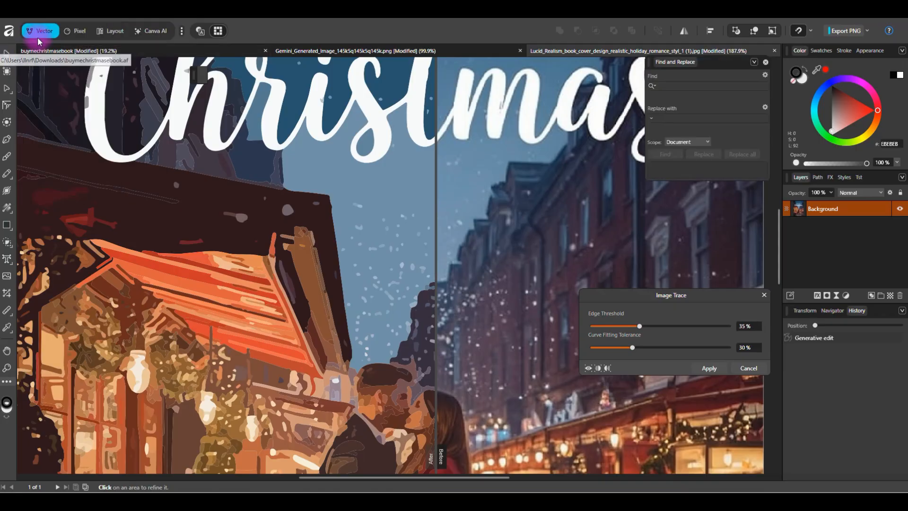
left_click(49, 17)
left_click(42, 36)
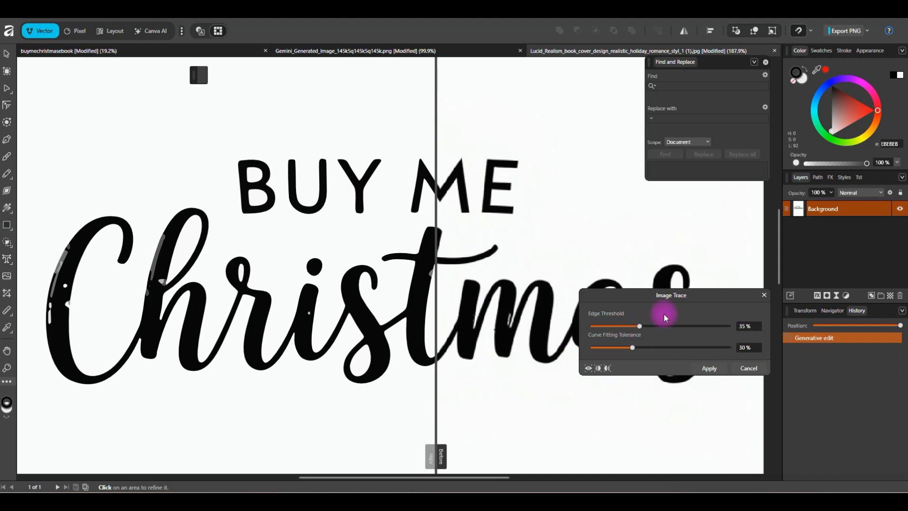
left_click(766, 62)
Apply the Image Trace, ungroup all of the traced Background group and clear the selection
left_click(709, 367)
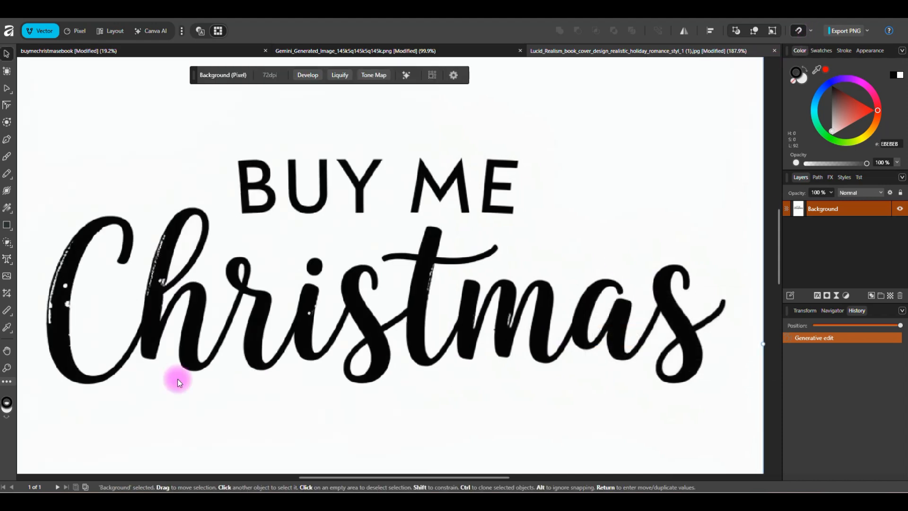
scroll(177, 381, "down", 4)
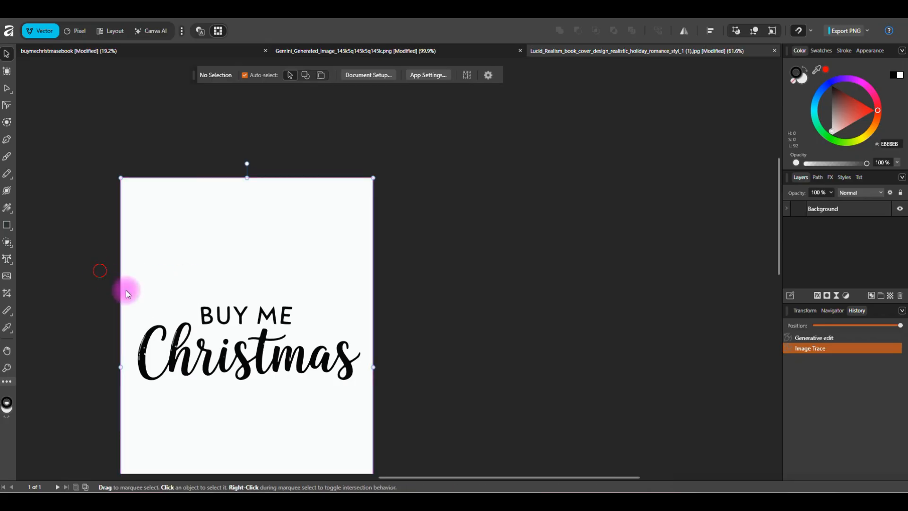
left_click(289, 245)
right_click(289, 246)
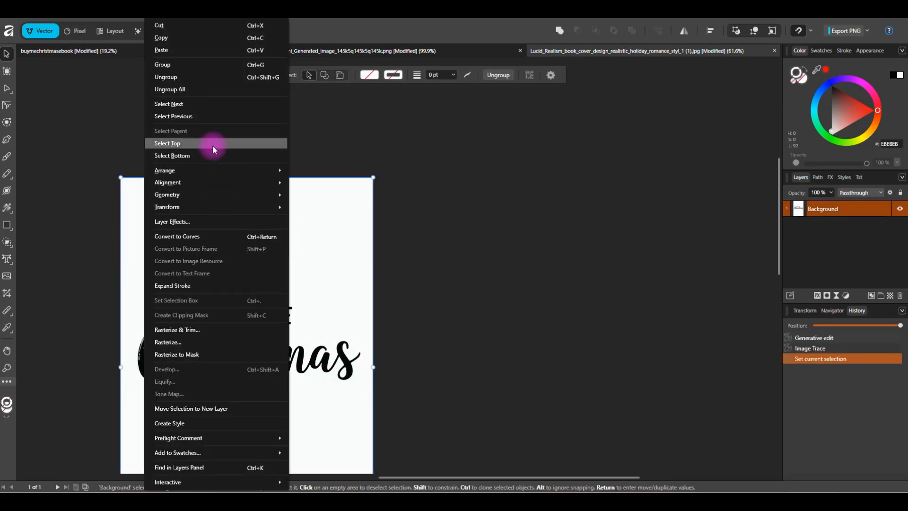
left_click(196, 89)
left_click(376, 314)
scroll(167, 411, "down", 1)
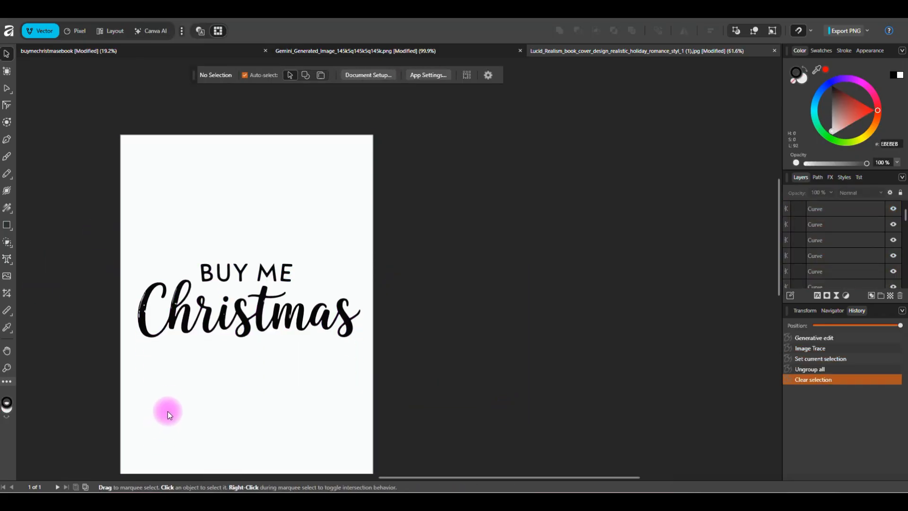
Delete the white background curve behind the lettering and select all the curves that make up the word "Christmas"
left_click(168, 398)
key("Delete")
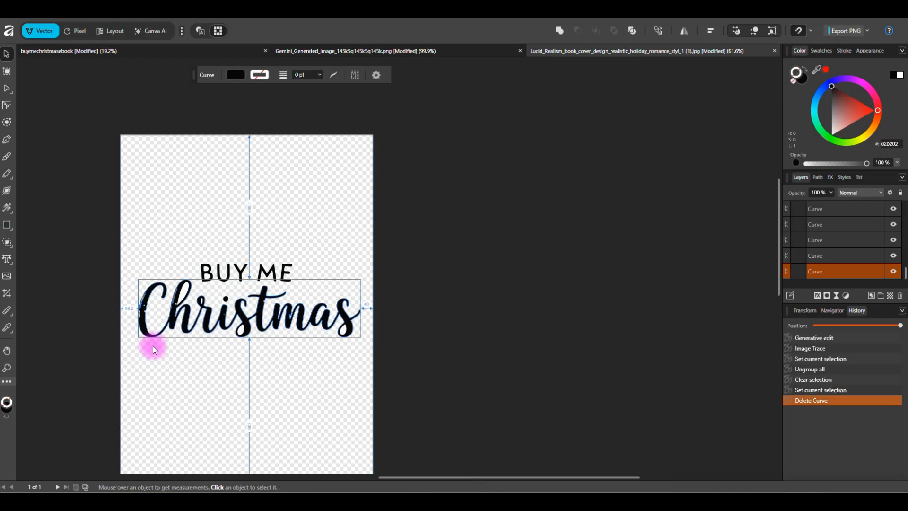
scroll(152, 345, "up", 2)
left_click(122, 268)
left_click_drag(123, 260, 492, 356)
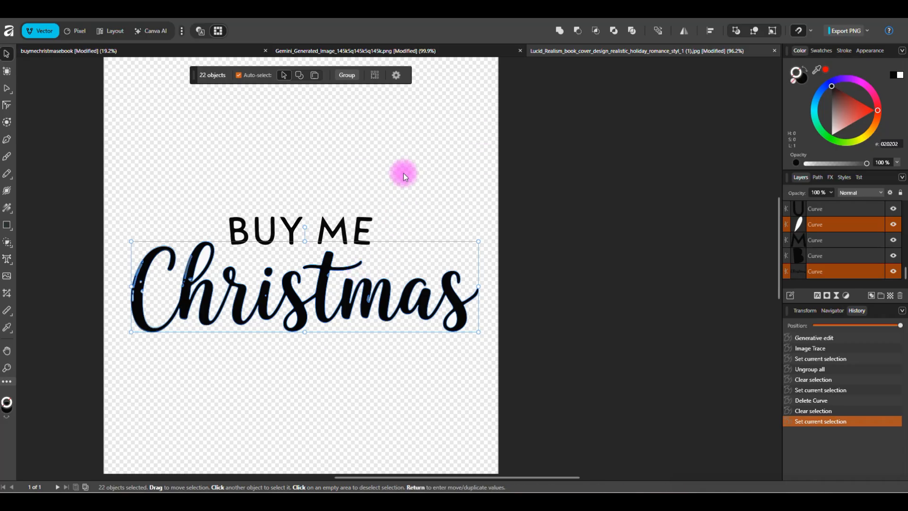
Try subtracting all the selected inner curves from the word "Christmas" and undo it after checking the letters
left_click(578, 32)
left_click(235, 399)
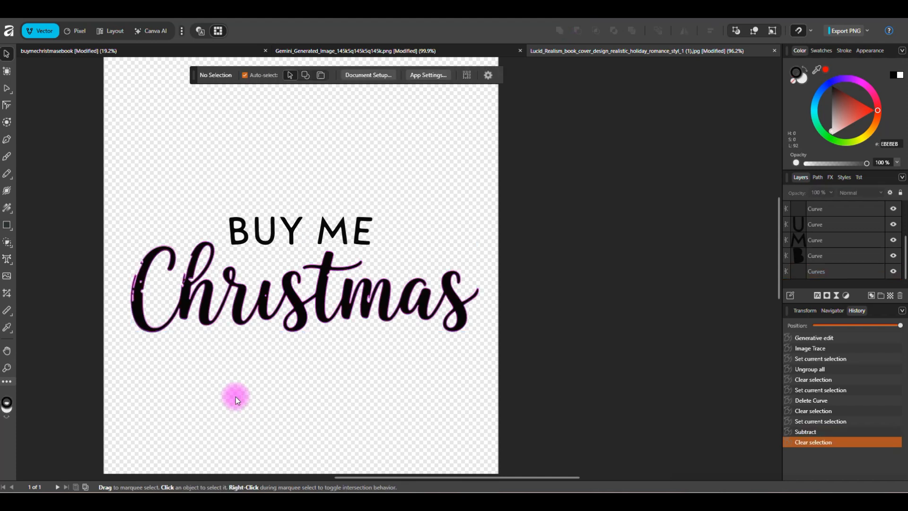
scroll(155, 307, "up", 5)
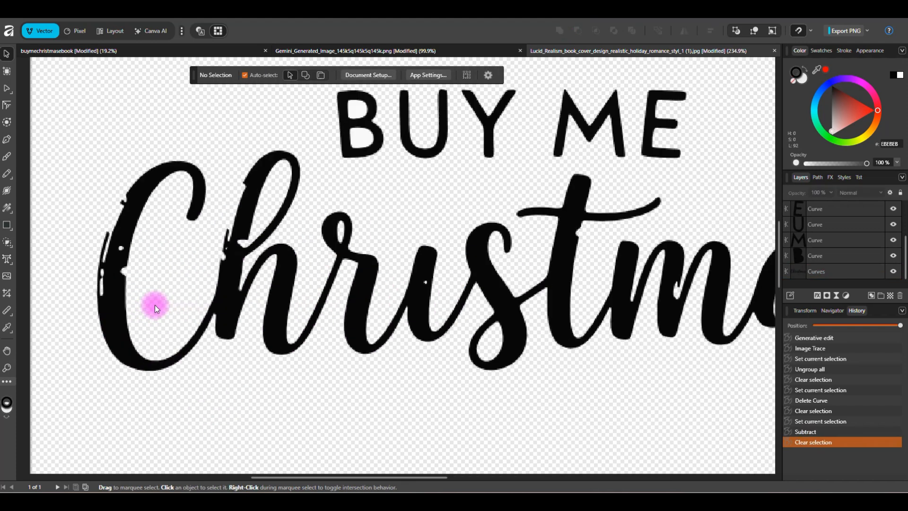
key("ctrl+z")
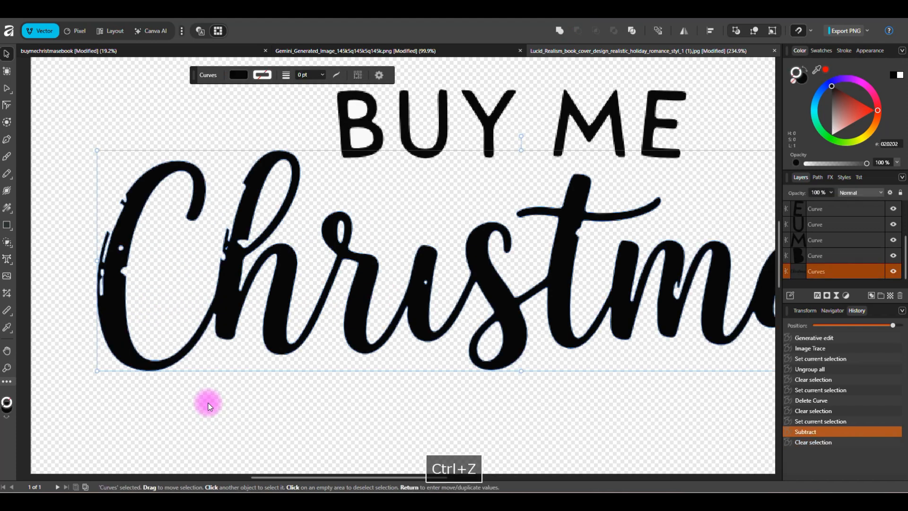
key("ctrl+z")
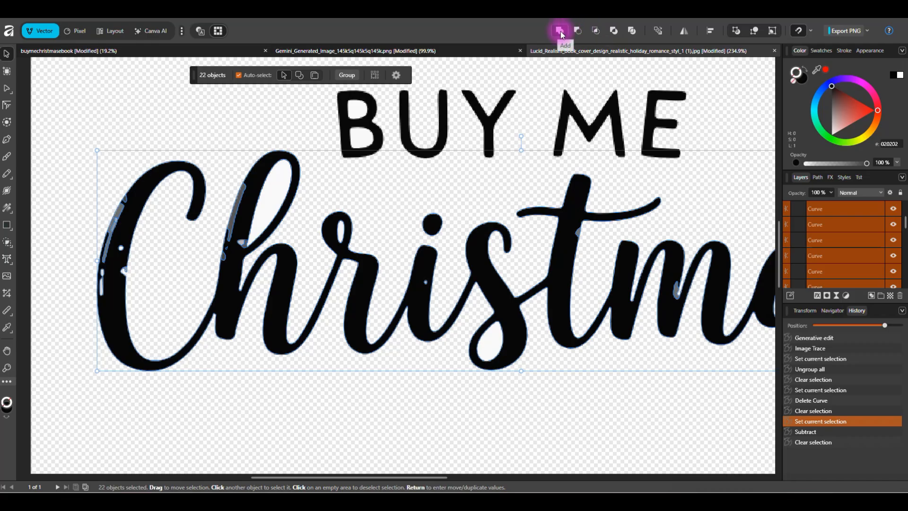
Try adding all the selected "Christmas" curves together into one shape and undo it
left_click(559, 30)
left_click(227, 403)
key("ctrl+z")
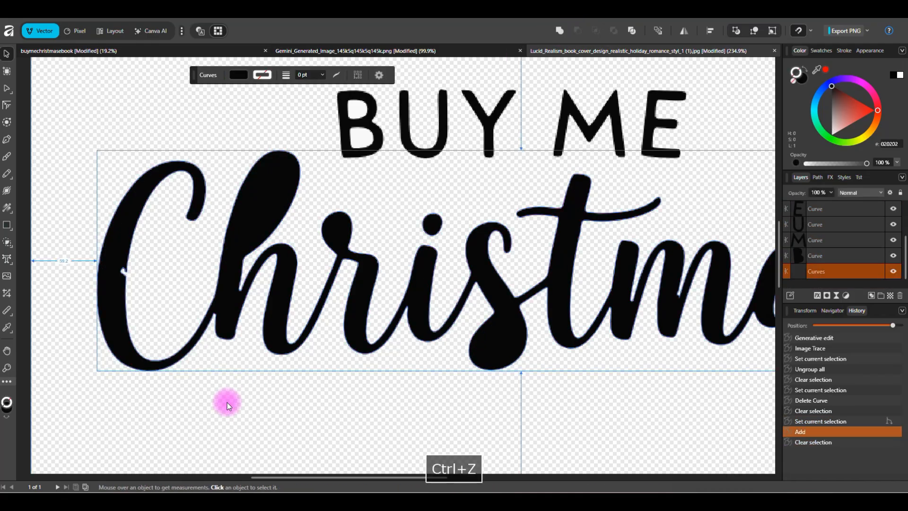
key("ctrl+z")
Fill the flecks along the outer stroke of the "C" by adding their curves to the "Christmas" shape
left_click(228, 425)
left_click_drag(75, 144, 144, 321)
left_click(559, 30)
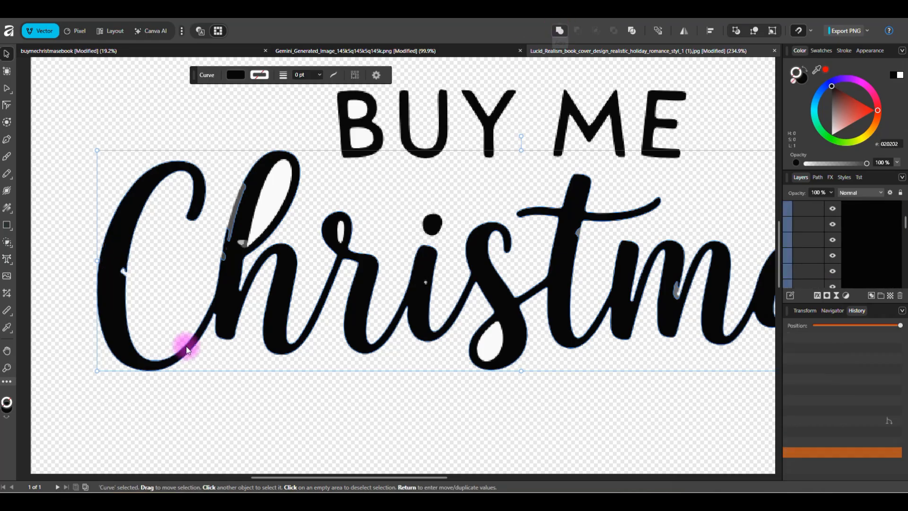
left_click(187, 350)
Add the fleck curves along the stem of the "h" to the "Christmas" shape, leaving its loop out
left_click_drag(226, 172, 242, 280)
left_click(559, 30)
left_click(201, 240)
left_click_drag(230, 264, 230, 265)
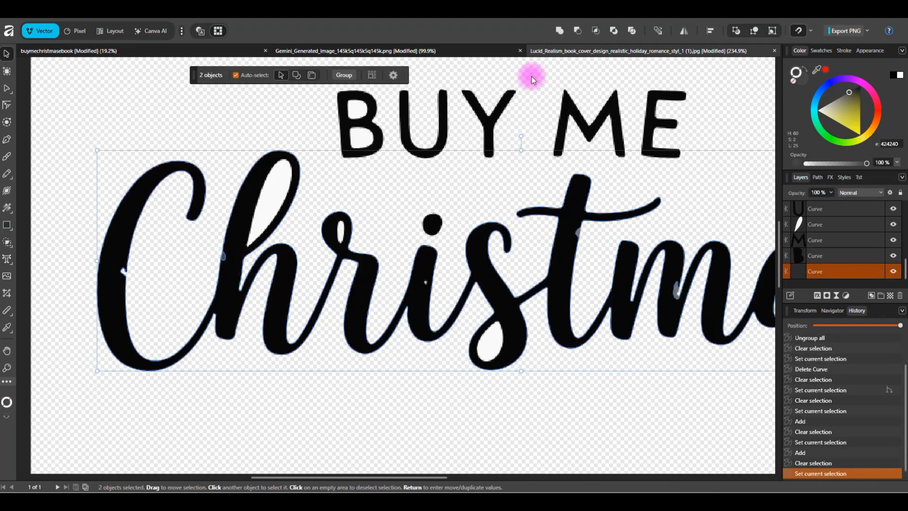
left_click(559, 31)
Undo the accidental move of the lettering and add the small speck in the "i" to the "Christmas" shape
scroll(288, 345, "down", 3)
scroll(295, 344, "up", 2)
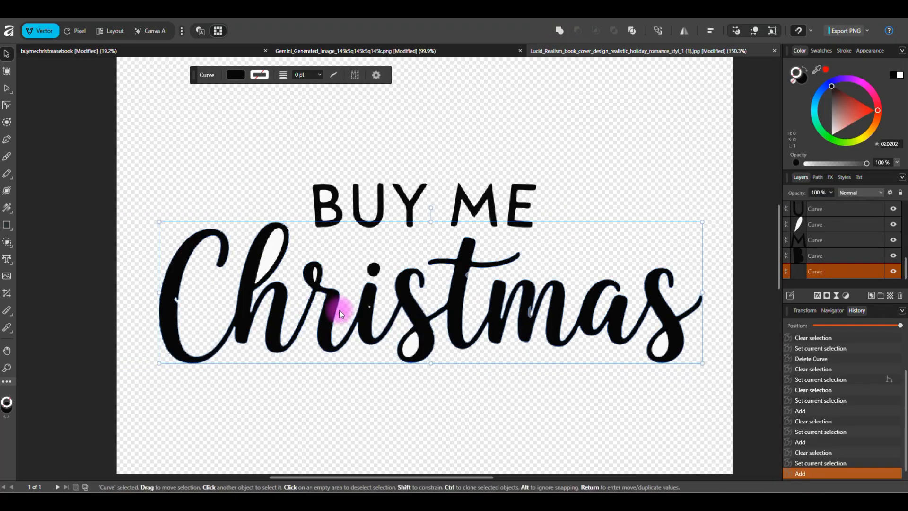
left_click_drag(355, 301, 377, 310)
key("ctrl+z")
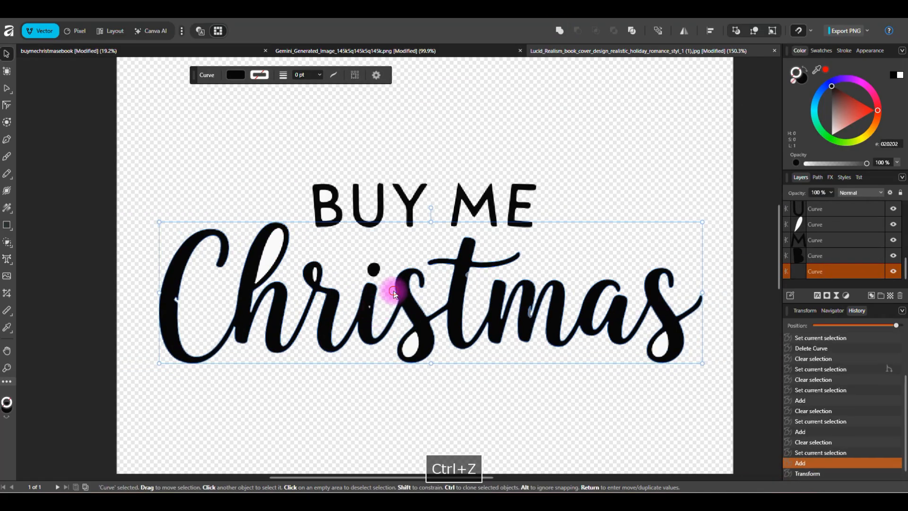
left_click_drag(332, 384, 375, 302)
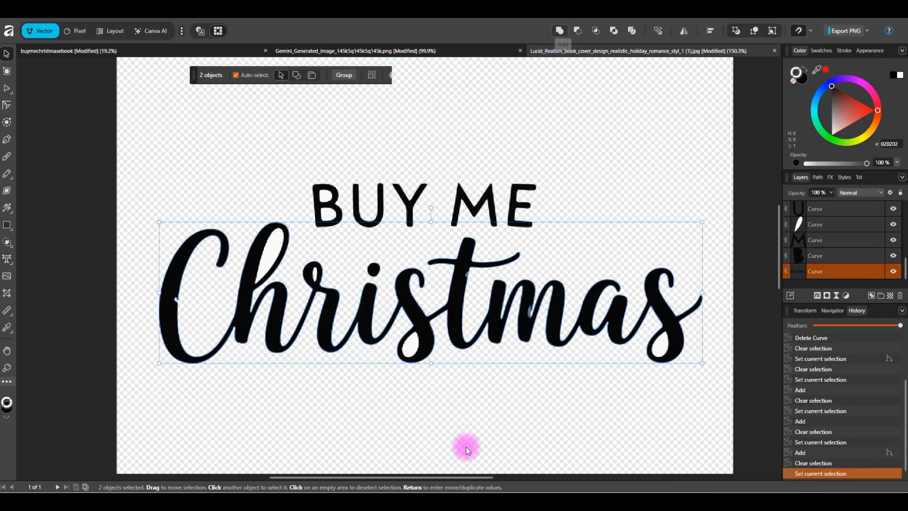
left_click(466, 449)
Add the fleck curves in the "t" and the "m" to the "Christmas" shape and clear the selection
left_click_drag(447, 234, 484, 300)
left_click(564, 30)
left_click(502, 371)
left_click_drag(503, 371, 567, 279)
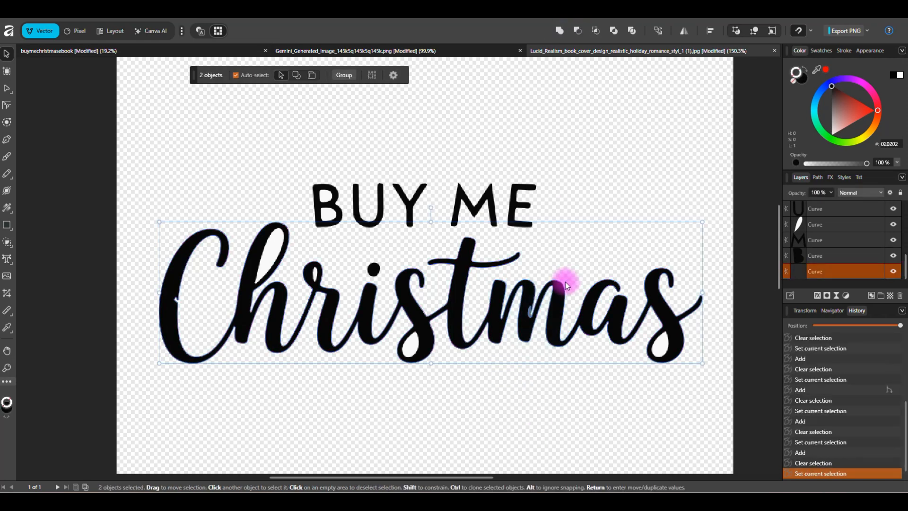
left_click(562, 32)
left_click(504, 397)
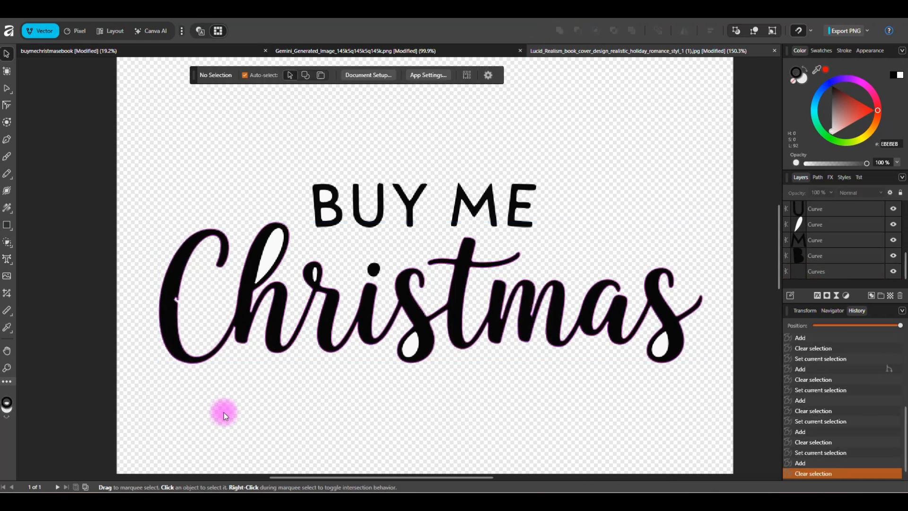
Delete the five stray nodes that form the notch on the inner edge of the "C"
scroll(158, 315, "up", 8)
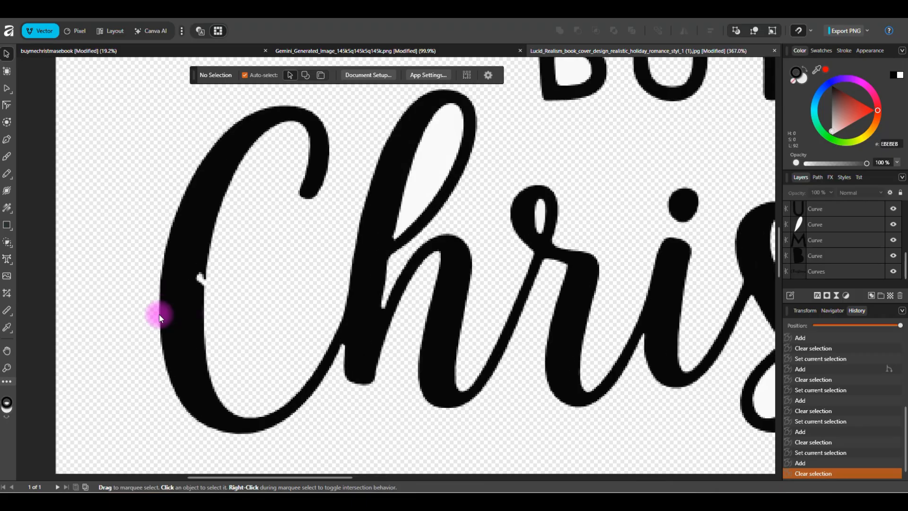
left_click(186, 300)
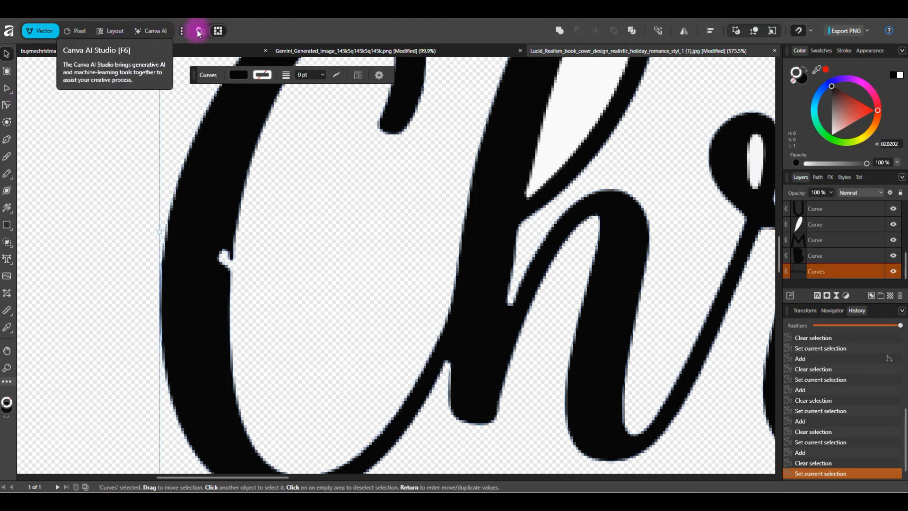
left_click(7, 88)
scroll(236, 268, "up", 5)
scroll(244, 269, "up", 4)
left_click(228, 169)
key("Delete")
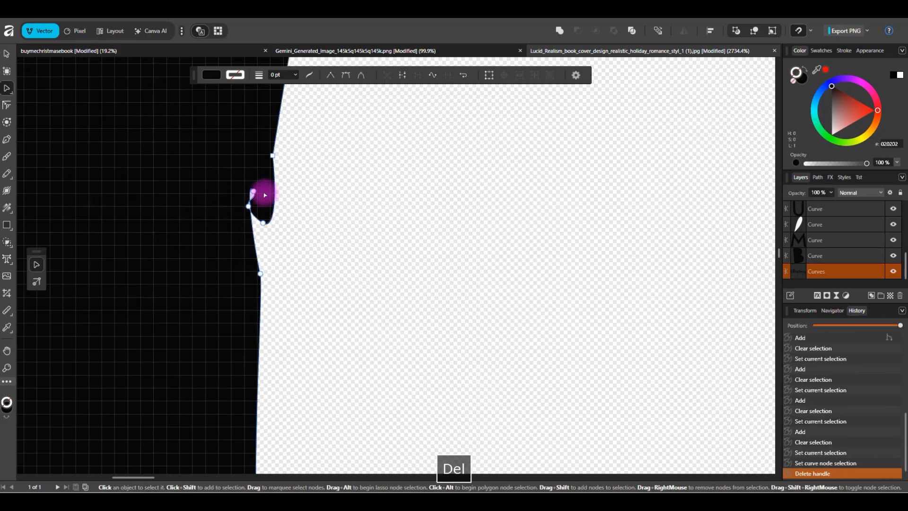
left_click(253, 192)
key("Delete")
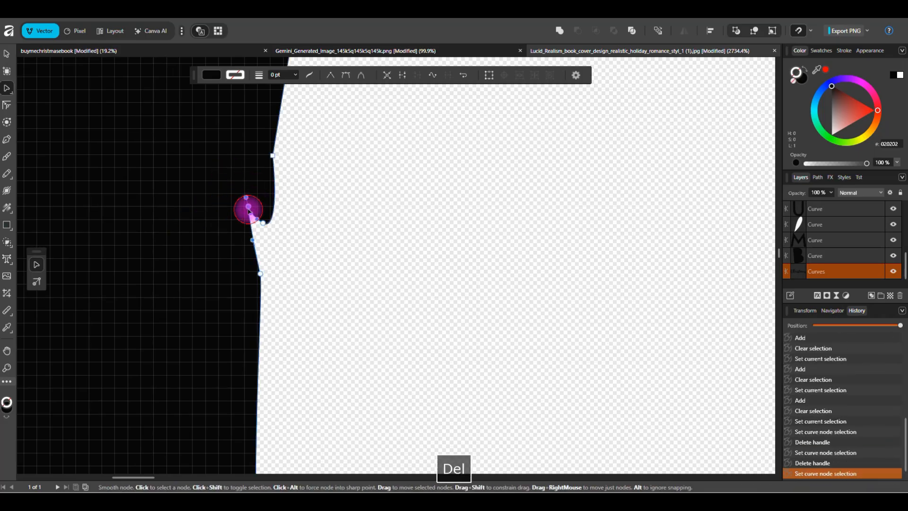
left_click(246, 206)
key("Delete")
left_click(263, 223)
key("Delete")
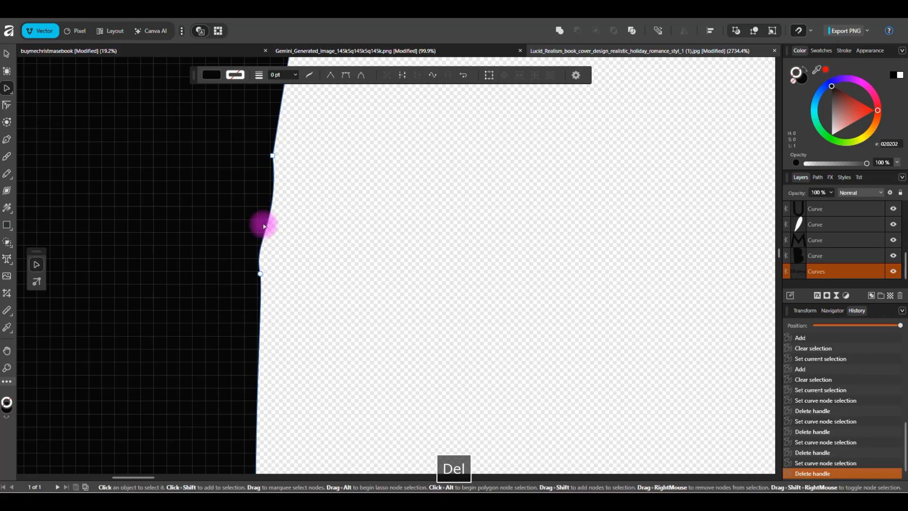
left_click(272, 156)
key("Delete")
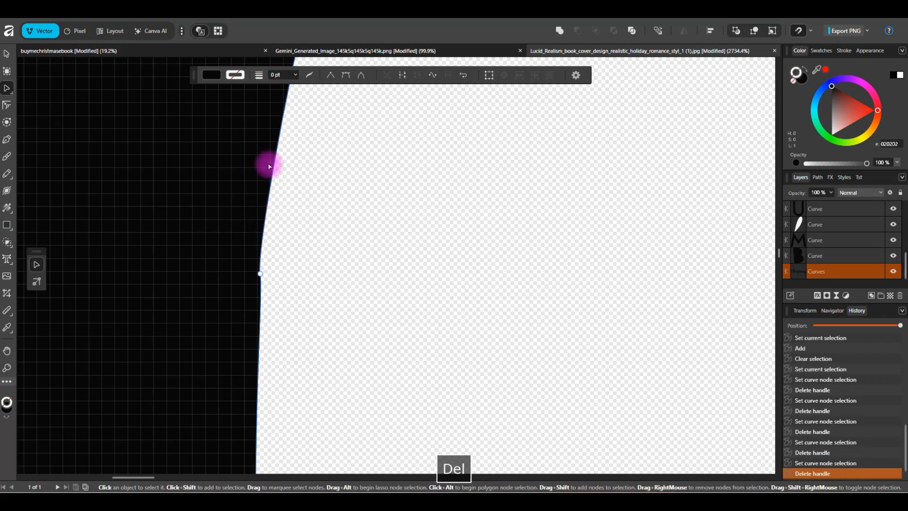
Smooth the inner edge of the "C" by adjusting the handle of its remaining node, and clear the selection
scroll(309, 286, "down", 6)
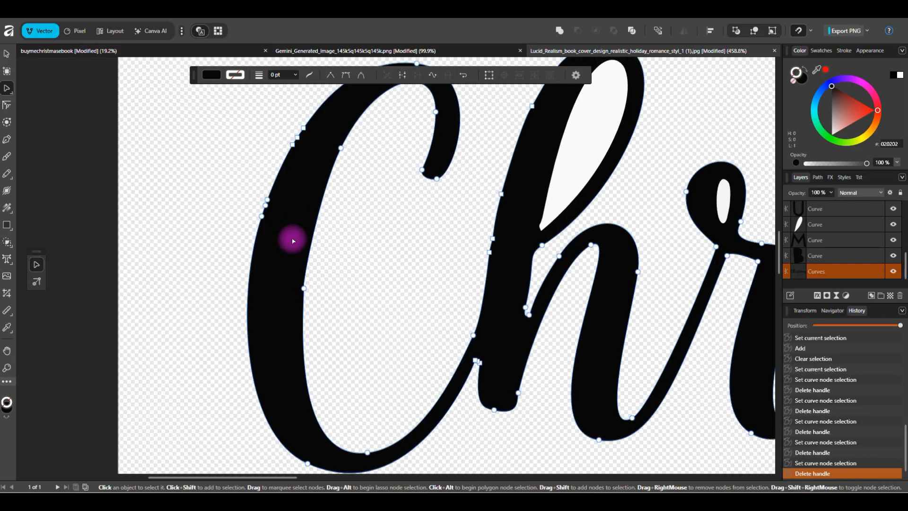
scroll(302, 294, "up", 6)
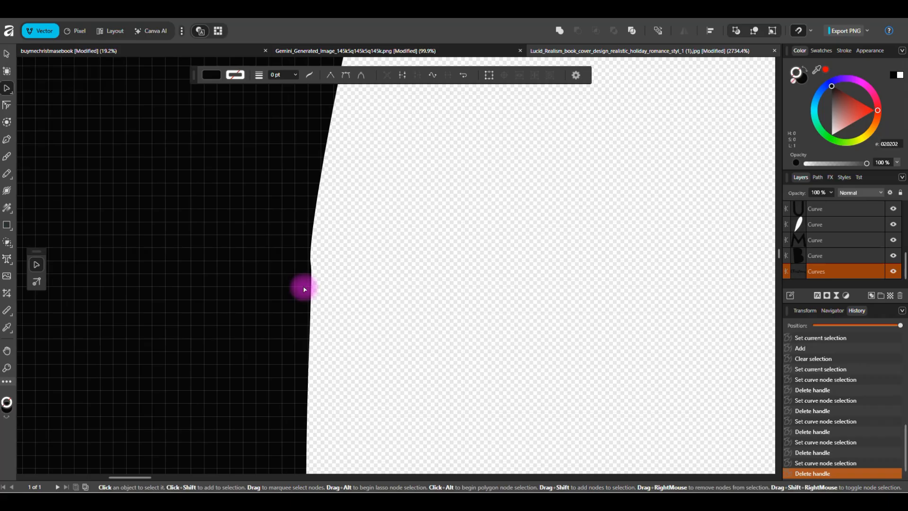
left_click(310, 263)
mouse_move(303, 228)
left_mouse_down()
mouse_move(318, 211)
mouse_move(314, 202)
mouse_move(314, 219)
left_mouse_up()
scroll(316, 232, "down", 7)
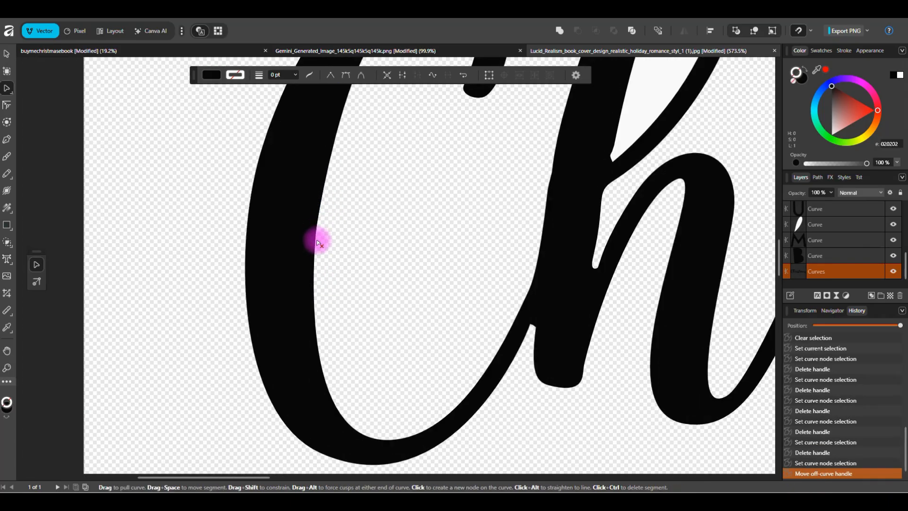
left_click(241, 317)
Select the whole word "Christmas" with its white inner curves and subtract them to cut out the letter openings
scroll(239, 381, "down", 2)
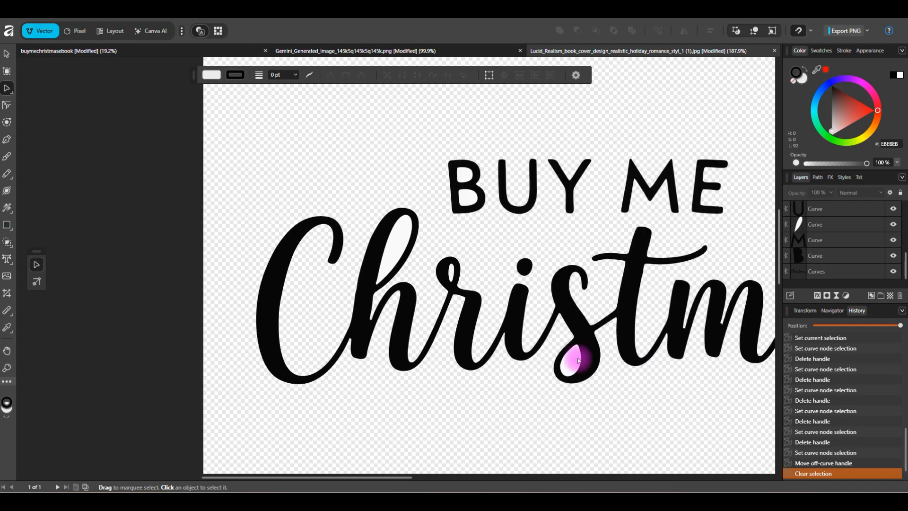
scroll(399, 334, "down", 4)
scroll(511, 357, "up", 4)
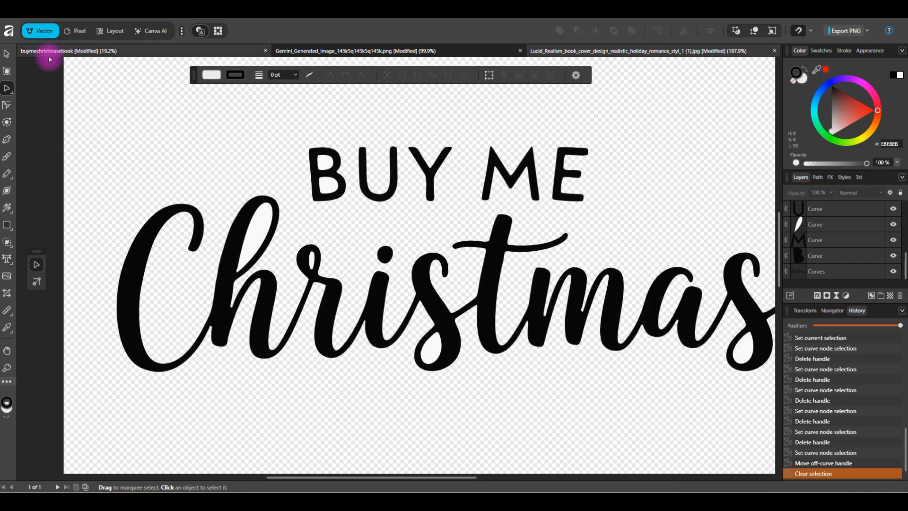
left_click(6, 54)
left_click_drag(88, 224, 769, 408)
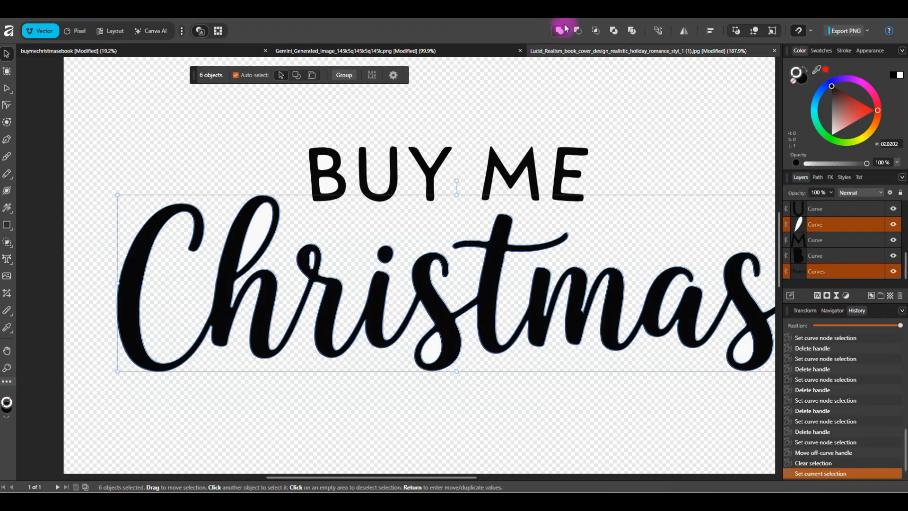
left_click(582, 31)
left_click(236, 424)
Subtract the two inner curves from the "B" of "BUY" and clear the selection
scroll(236, 425, "down", 4)
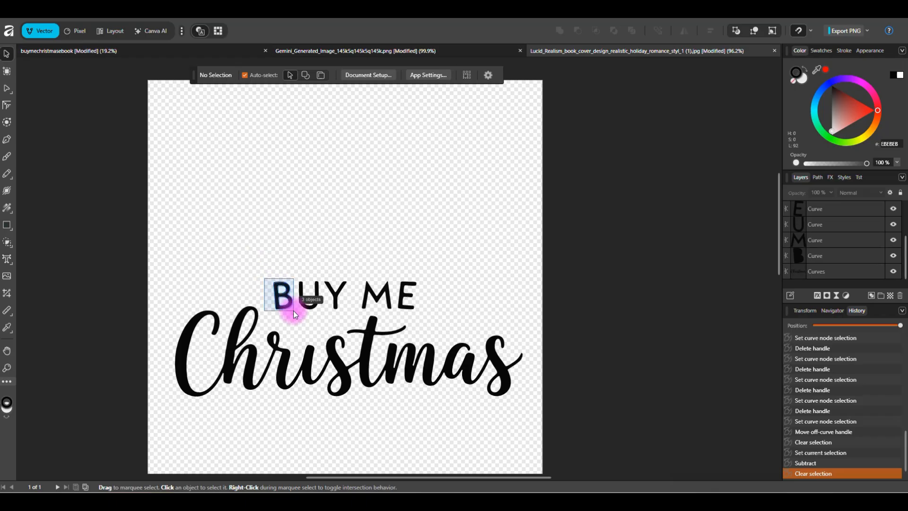
left_click_drag(293, 310, 294, 311)
left_click(577, 30)
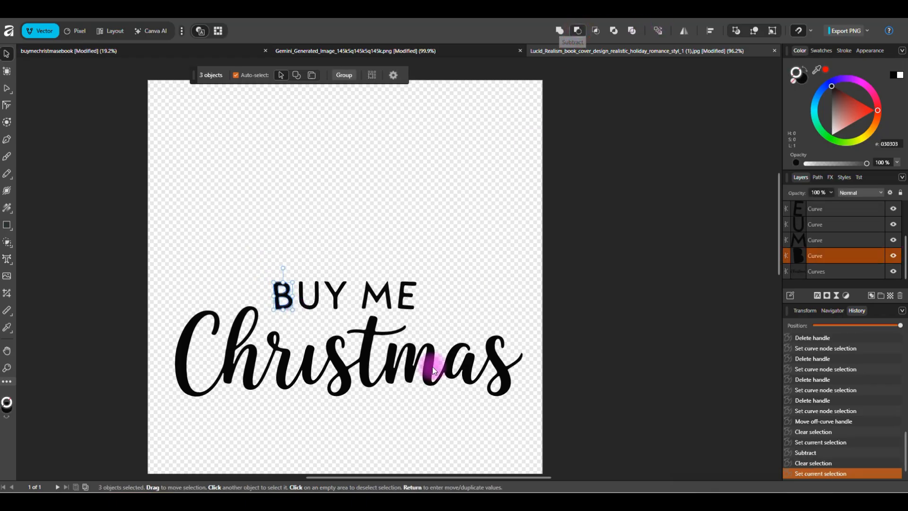
left_click(285, 446)
Examine the edges of the "BUY ME" letters up close and the complete lettering on the page
scroll(312, 330, "up", 5)
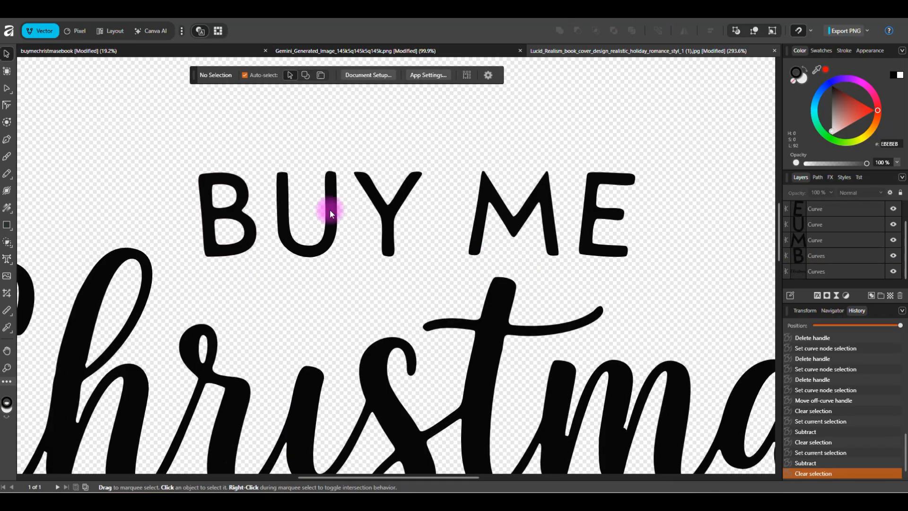
scroll(398, 176, "up", 5)
scroll(426, 272, "down", 2)
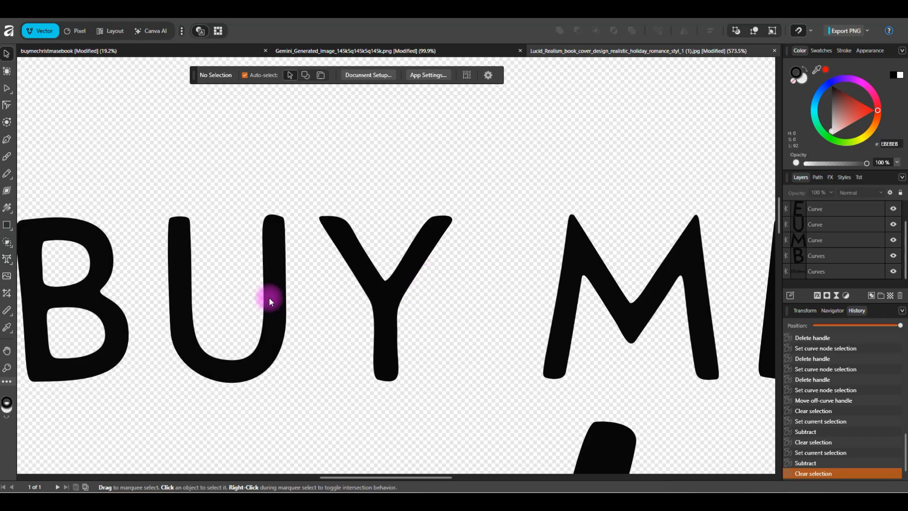
scroll(553, 302, "down", 4)
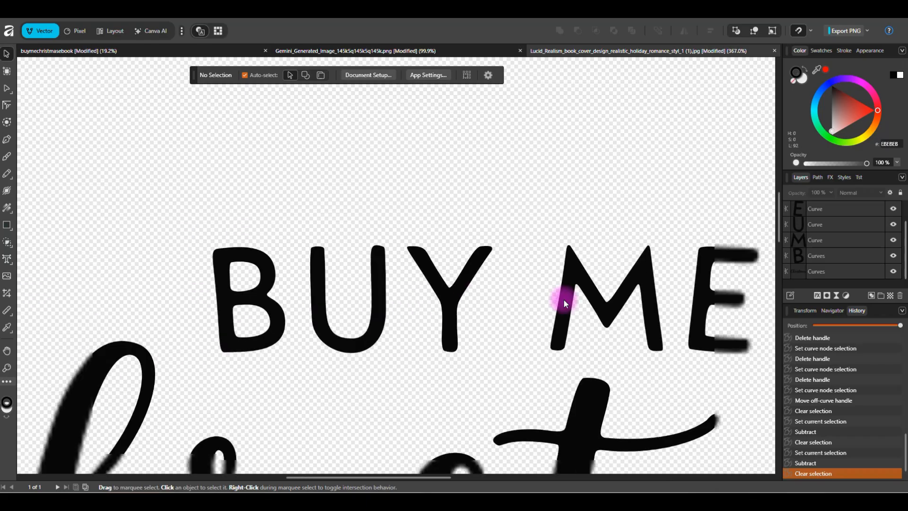
scroll(537, 285, "down", 4)
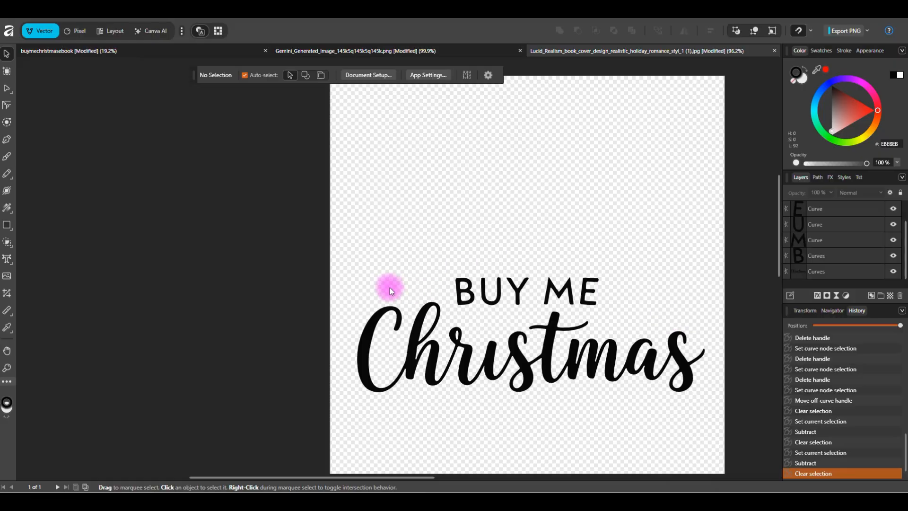
scroll(234, 316, "down", 4)
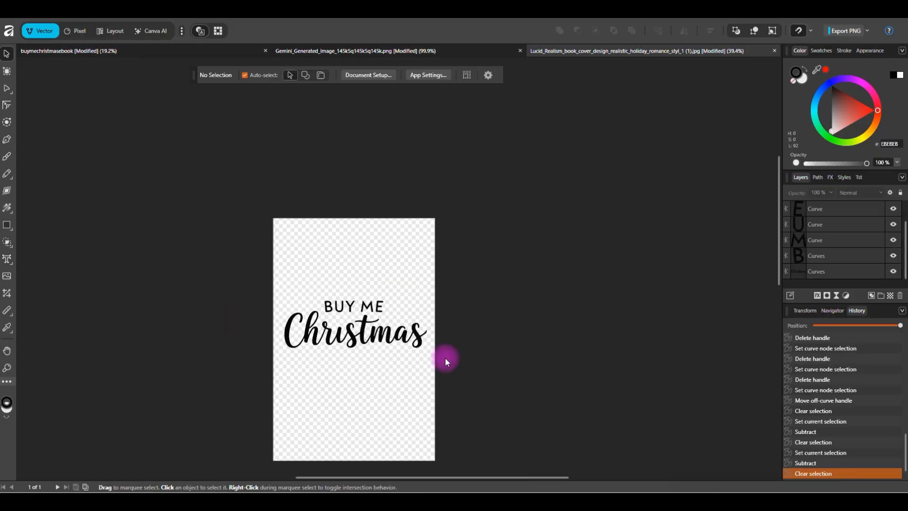
scroll(361, 382, "up", 4)
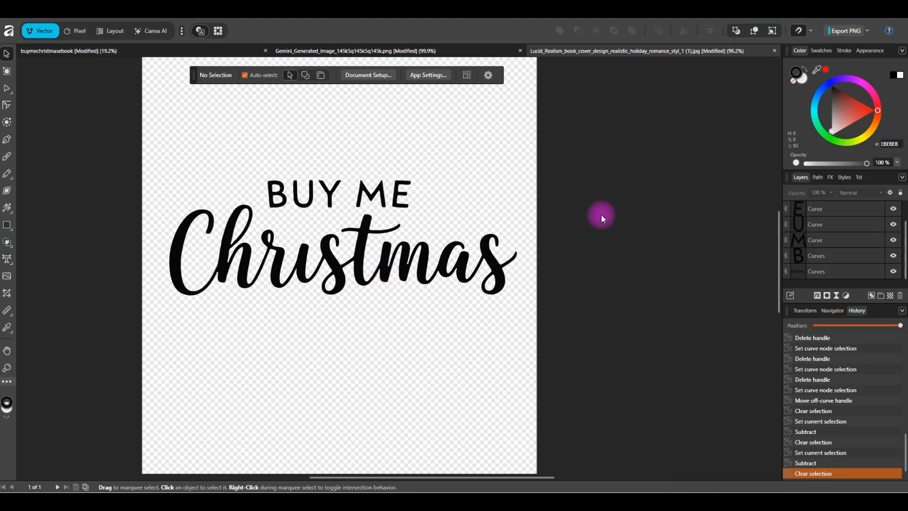
scroll(378, 259, "down", 4)
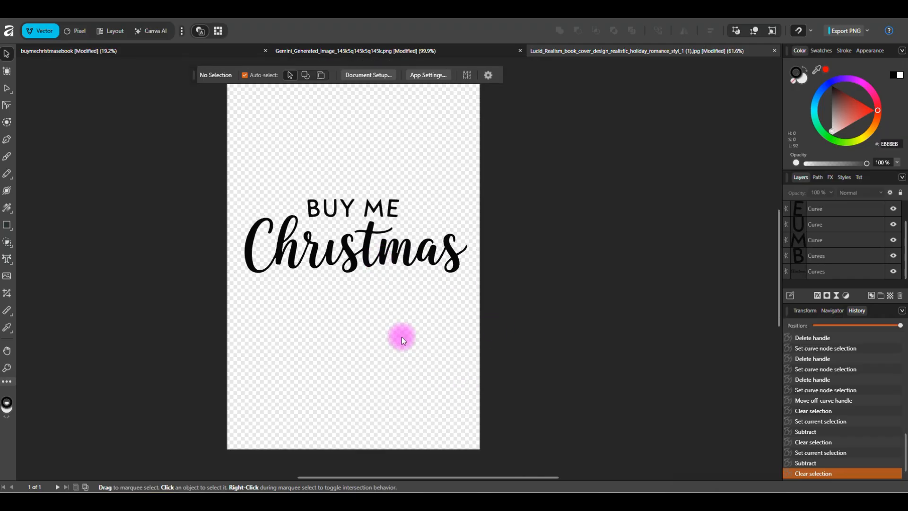
Open the Canva AI studio and switch to the Gemini chat with the black "Buy Me Christmas" text image
left_click(153, 29)
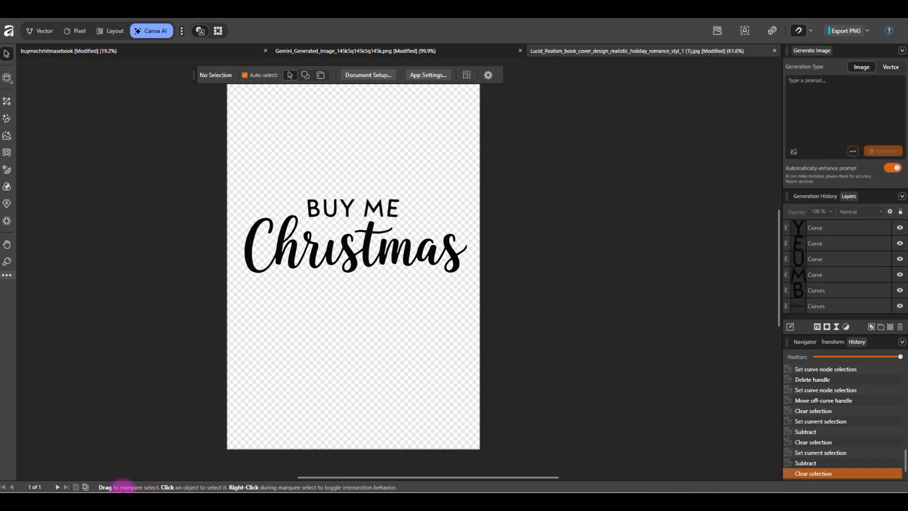
left_click(97, 500)
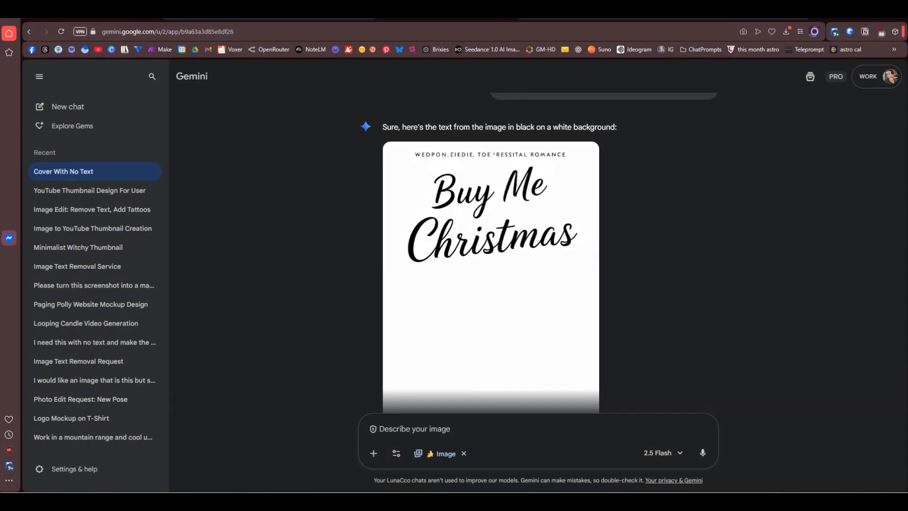
Switch to Leonardo.Ai and reuse the prompt of the "Buy Me Christmas" book cover images
left_click(774, 21)
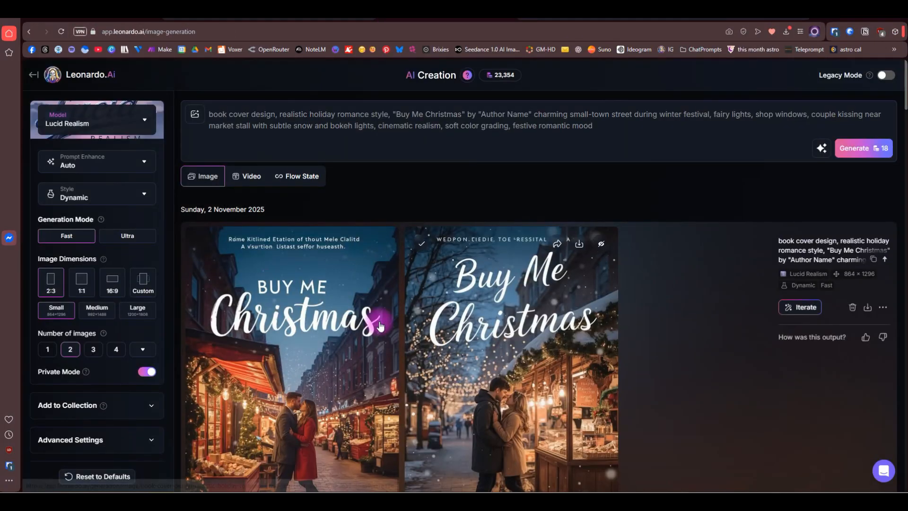
scroll(416, 381, "down", 3)
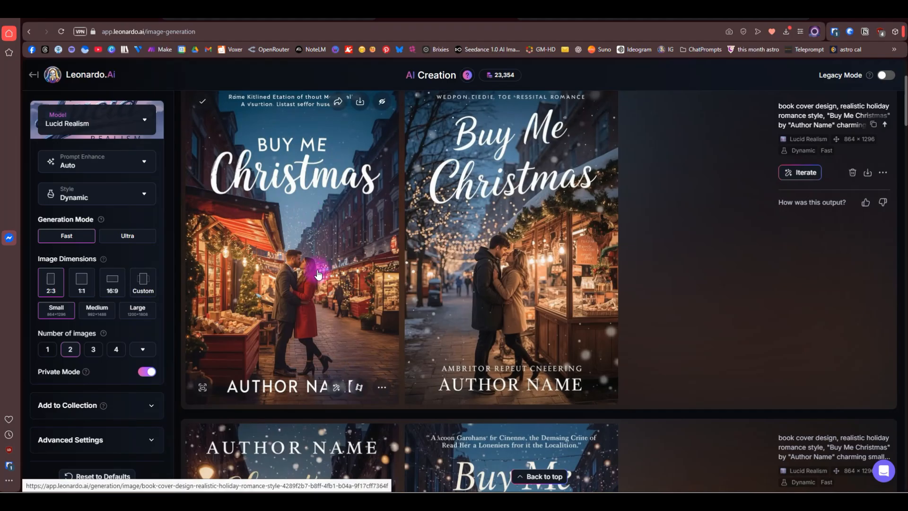
scroll(318, 281, "up", 1)
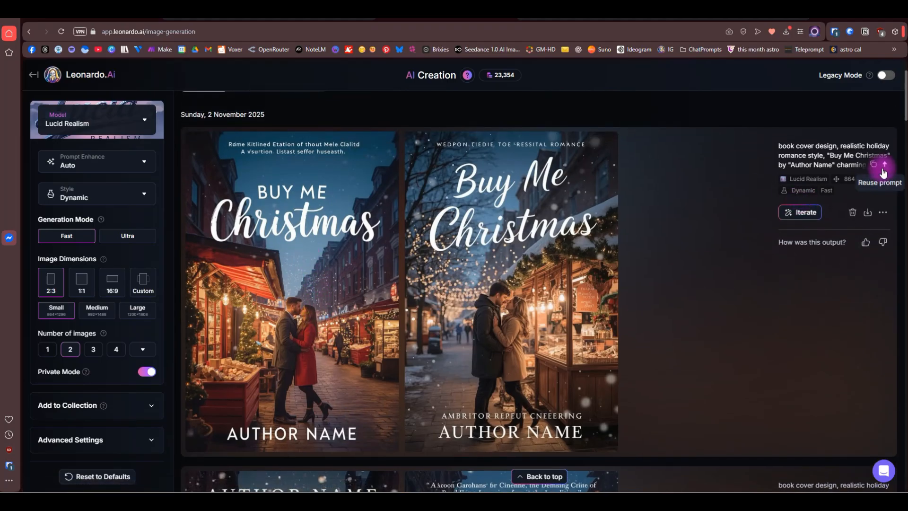
left_click(884, 167)
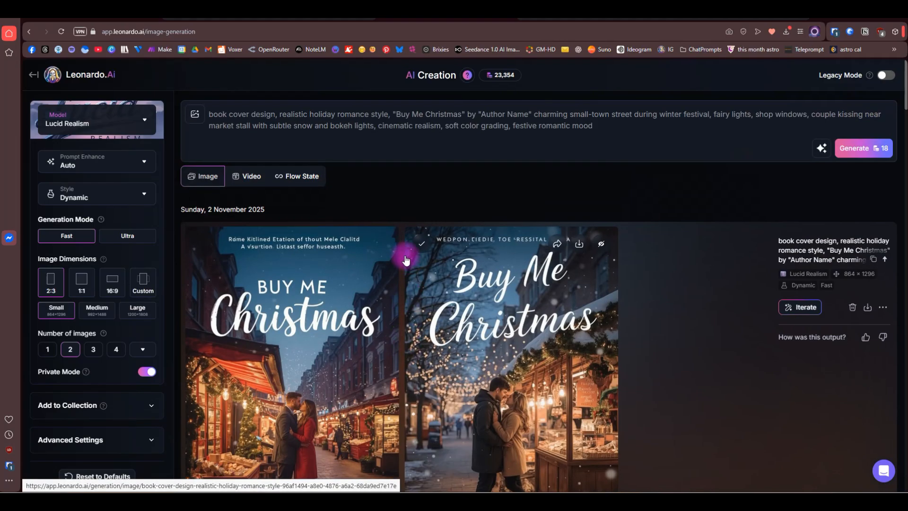
Remove "book cover design," and the "Buy Me Christmas" by "Author Name" wording from the prompt and generate two images
left_click(272, 124)
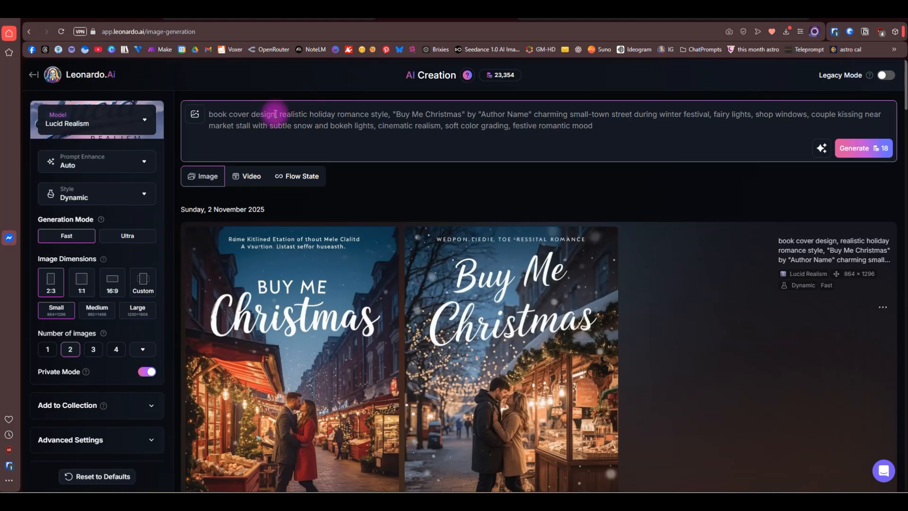
left_click_drag(278, 113, 208, 110)
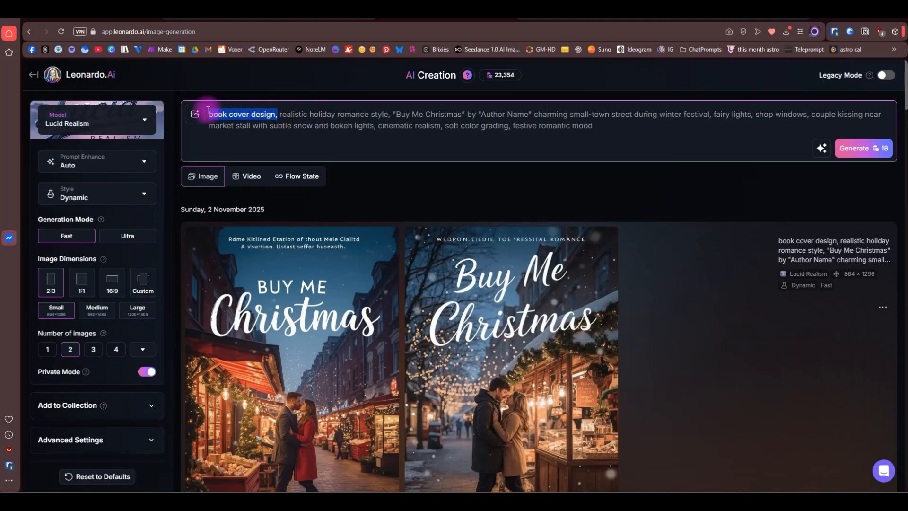
key("BackSpace")
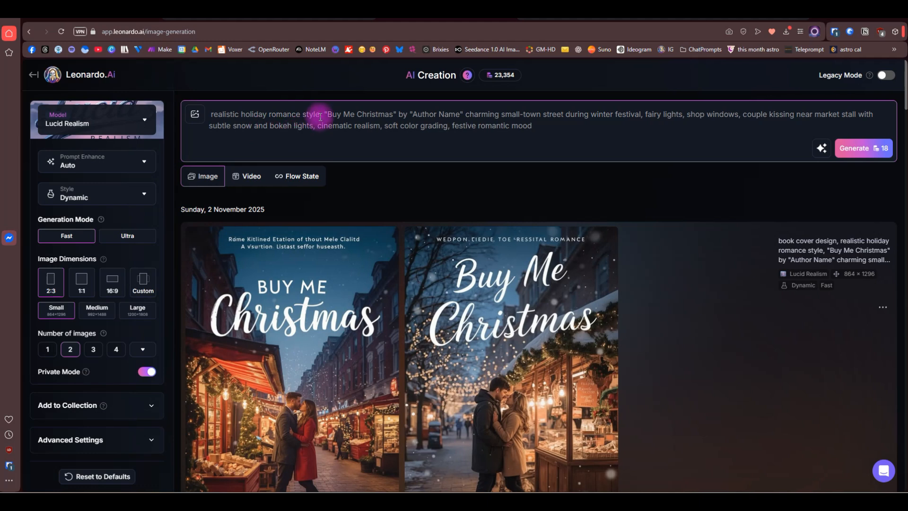
left_click_drag(322, 115, 463, 115)
key("BackSpace")
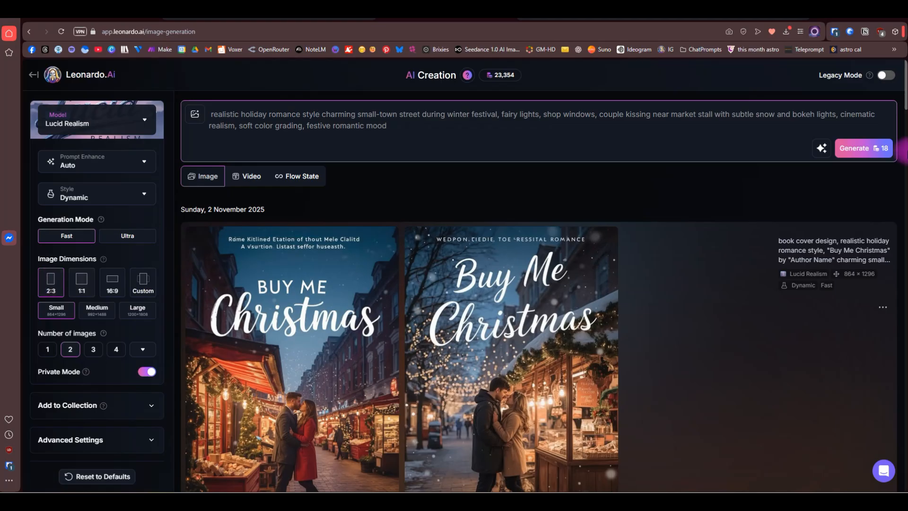
left_click(863, 151)
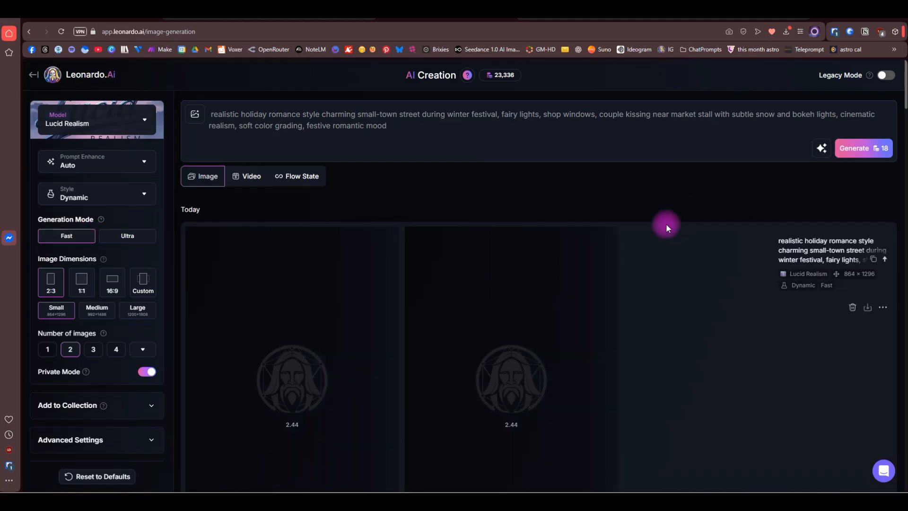
Examine both newly generated text-free Christmas market images at full size and return to the generation feed
scroll(665, 223, "down", 1)
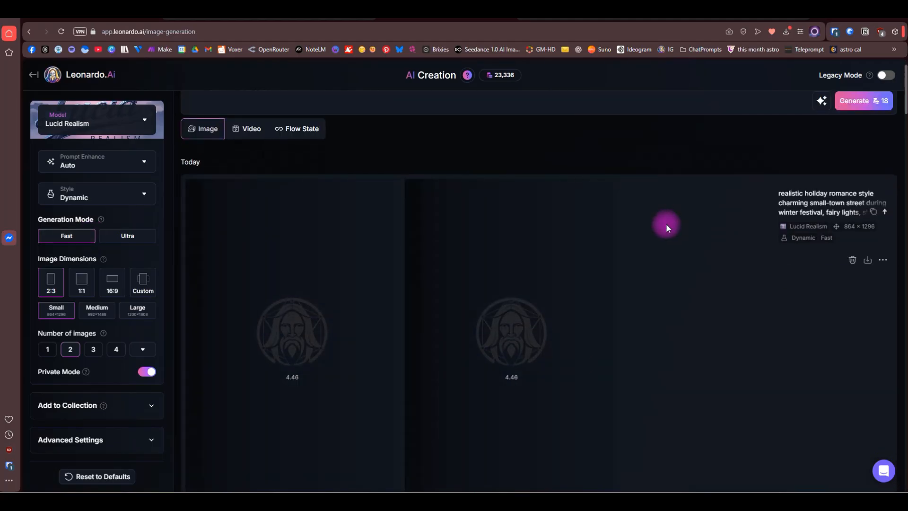
scroll(665, 223, "down", 1)
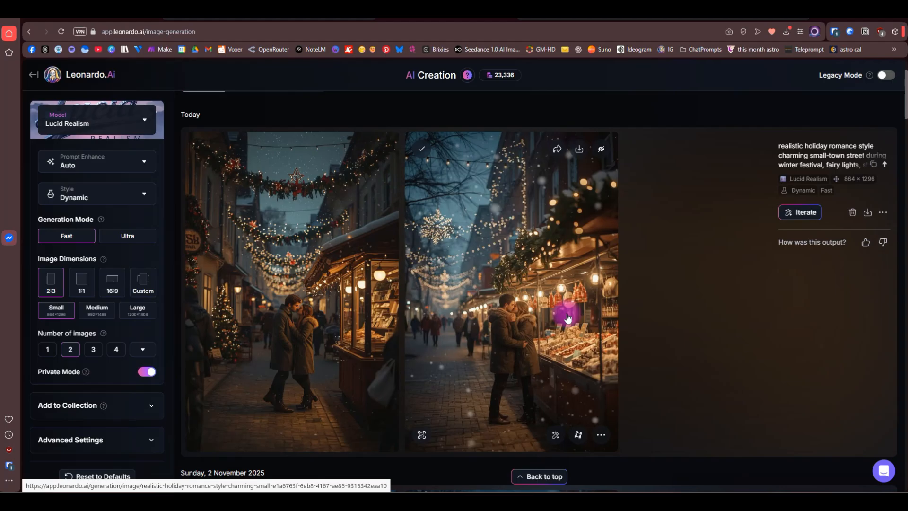
left_click(299, 320)
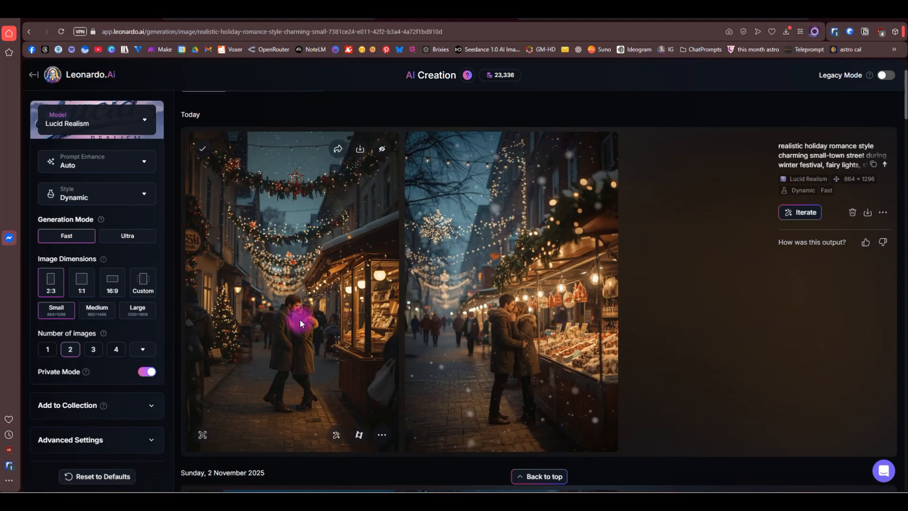
left_click(383, 273)
scroll(510, 324, "up", 3)
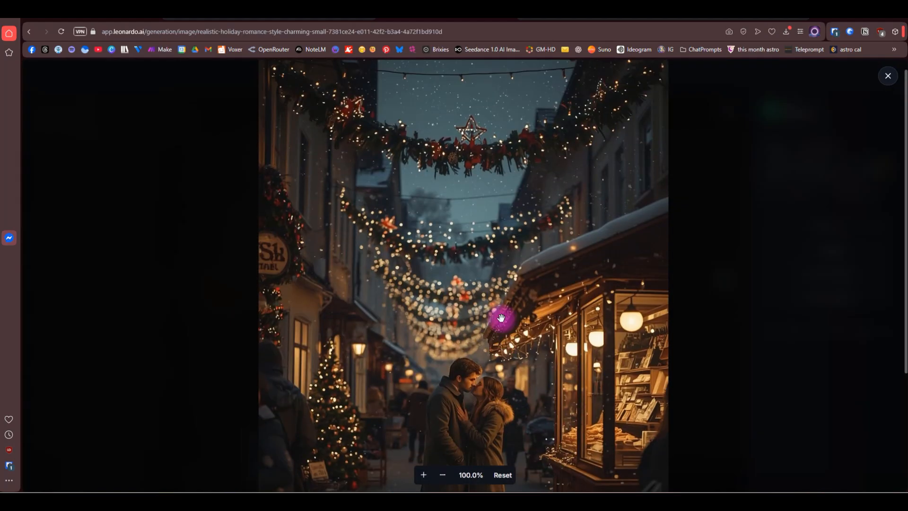
scroll(501, 343, "down", 4)
left_click(490, 256)
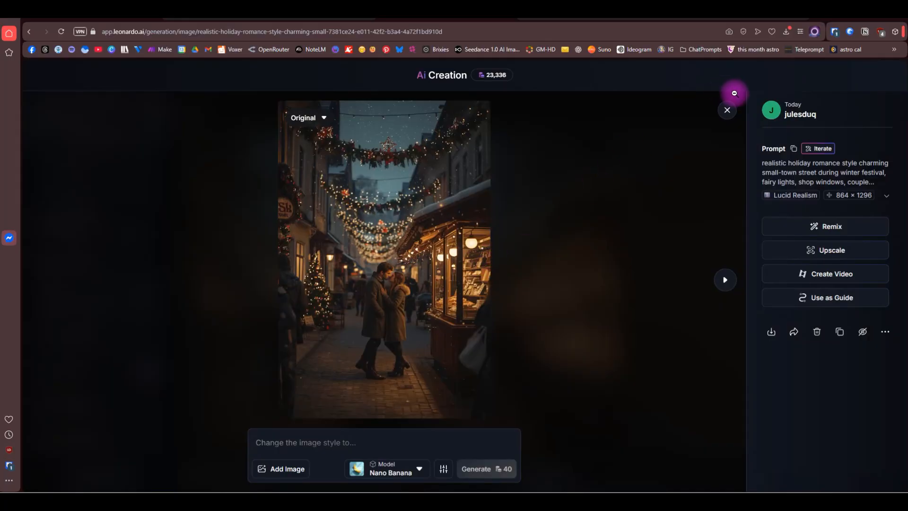
left_click(726, 110)
left_click(494, 304)
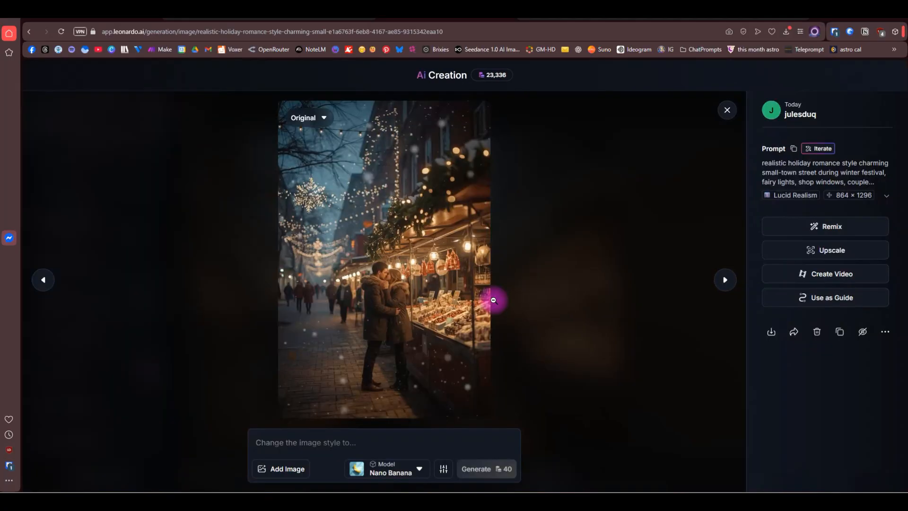
left_click(399, 290)
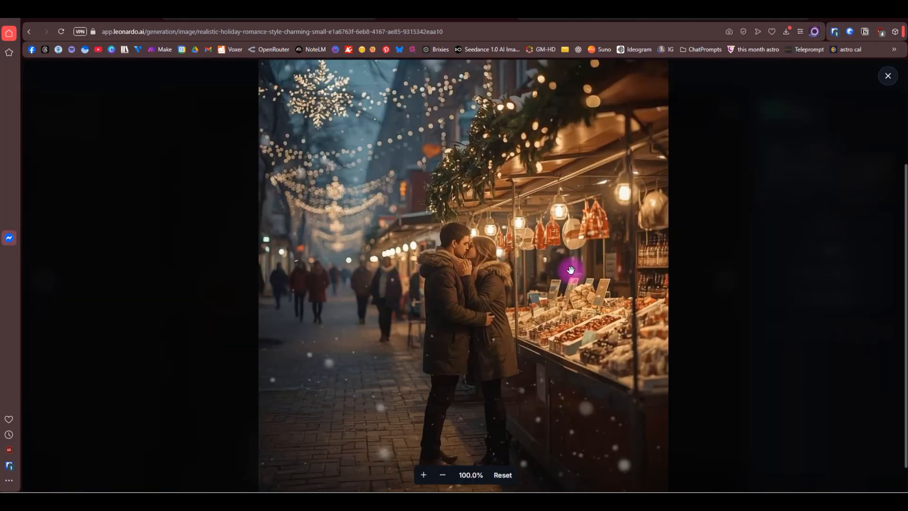
left_click(886, 76)
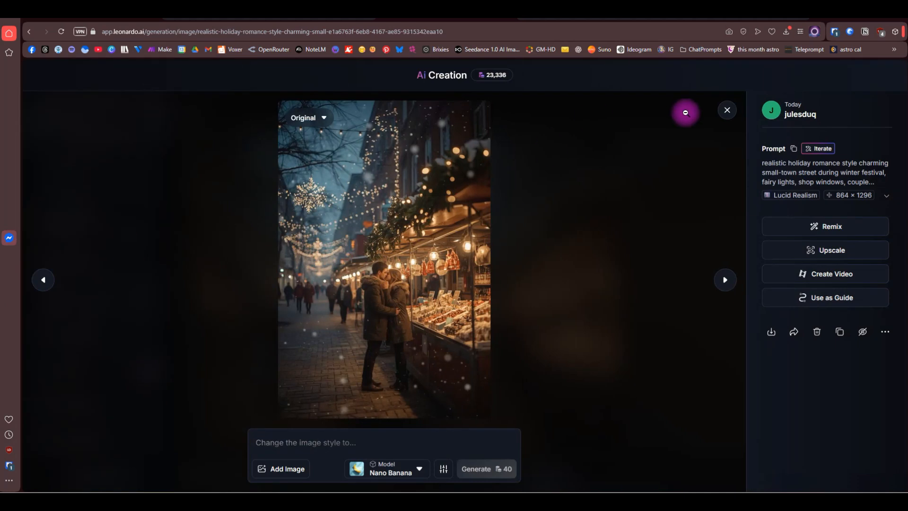
left_click(726, 111)
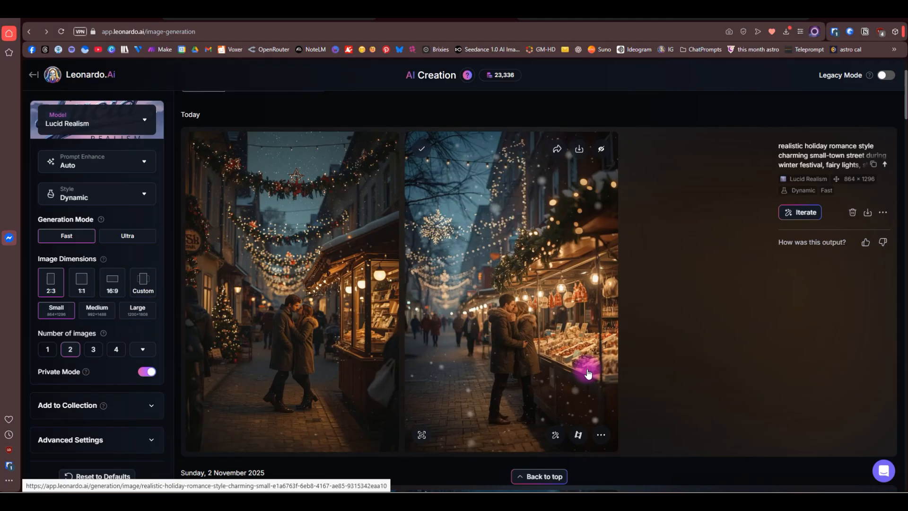
Compare the new text-free images with the earlier lettered covers and winter romance scenes in the generation feed
scroll(588, 373, "up", 2)
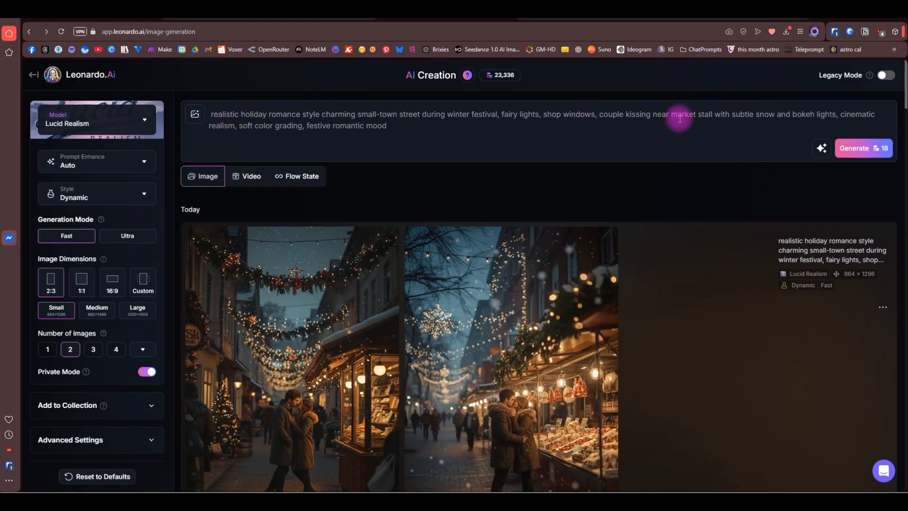
scroll(707, 148, "down", 3)
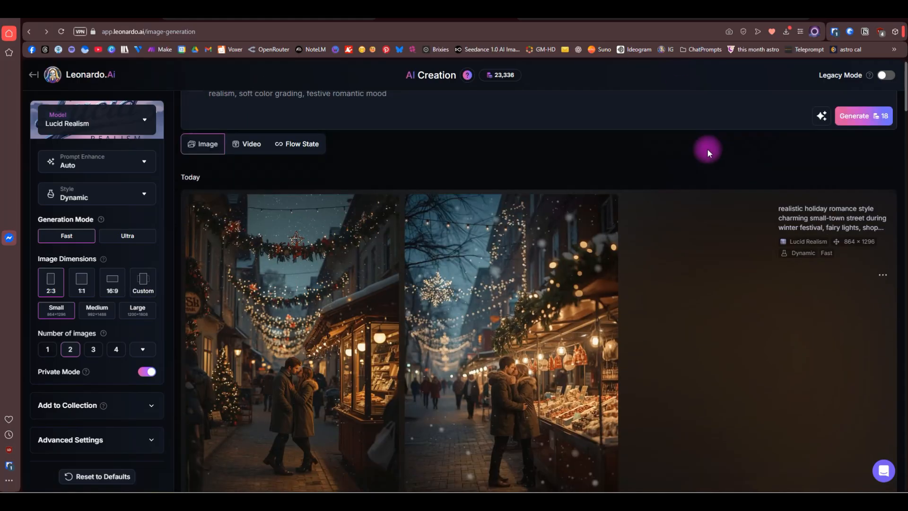
scroll(500, 284, "down", 8)
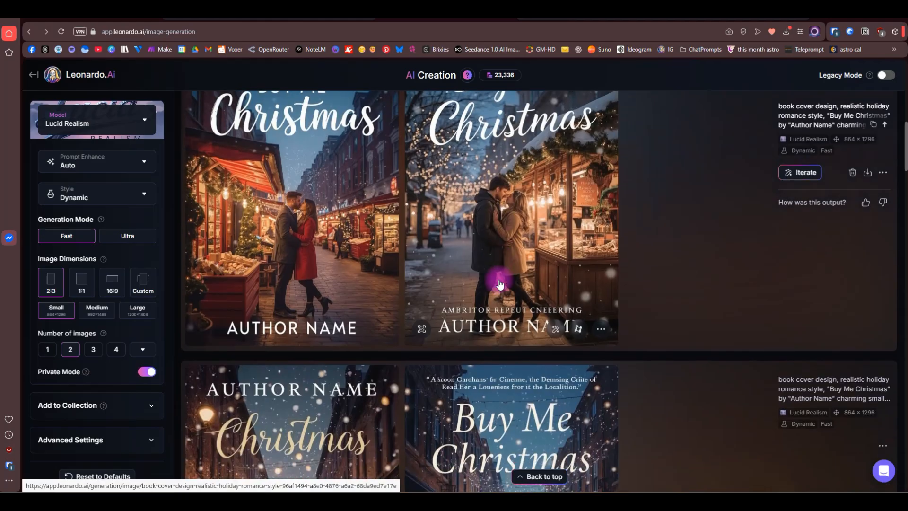
scroll(500, 284, "down", 14)
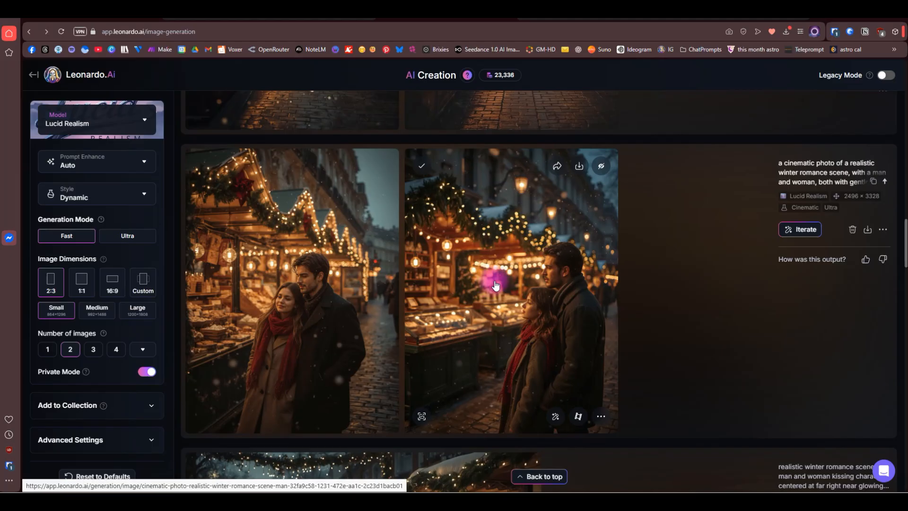
scroll(495, 284, "up", 7)
scroll(495, 283, "up", 12)
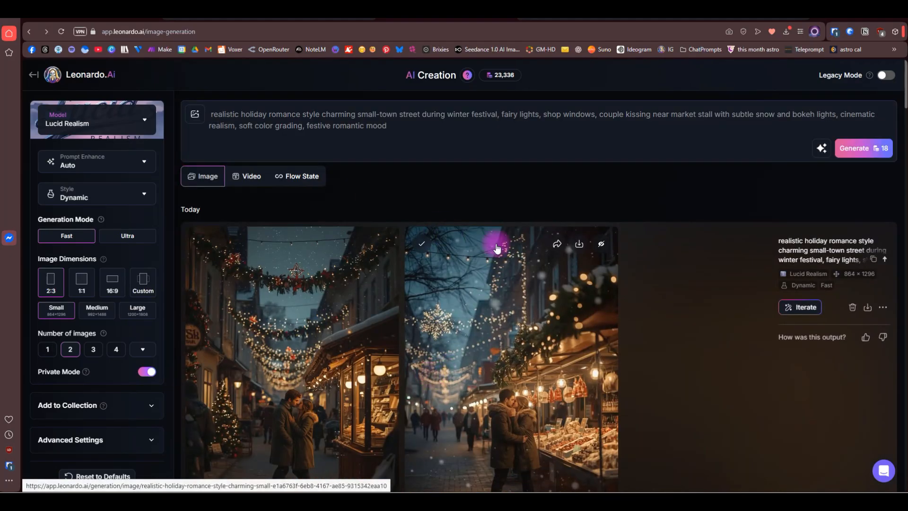
scroll(416, 357, "down", 9)
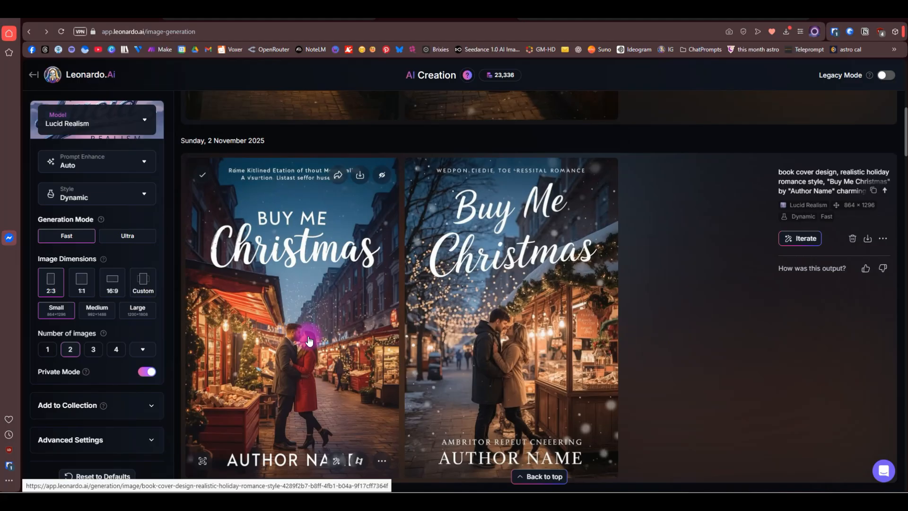
scroll(336, 402, "up", 10)
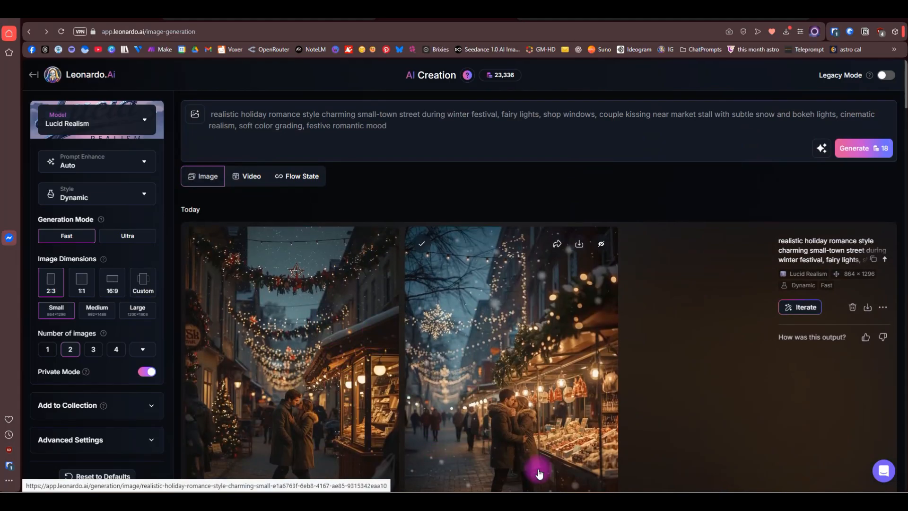
Switch to Affinity and bring up the buymechristmasebook cover document
left_click(576, 500)
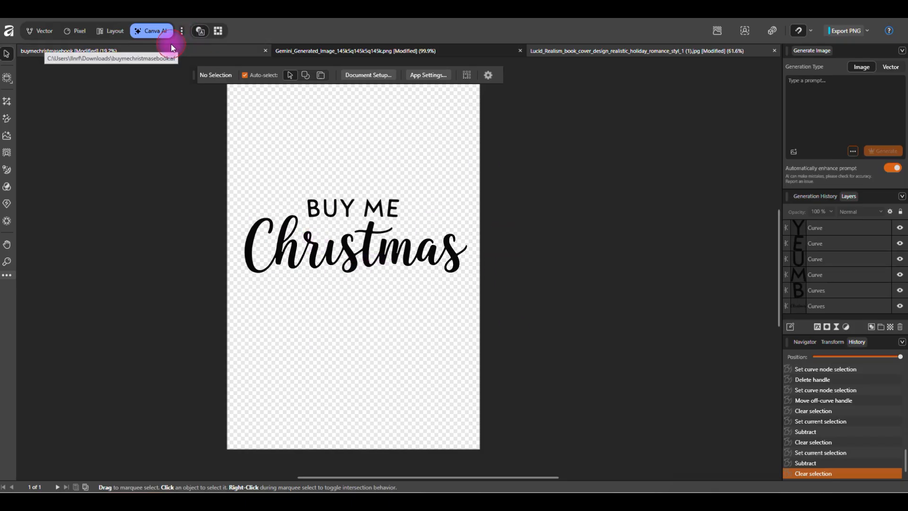
left_click(212, 54)
scroll(272, 333, "up", 2)
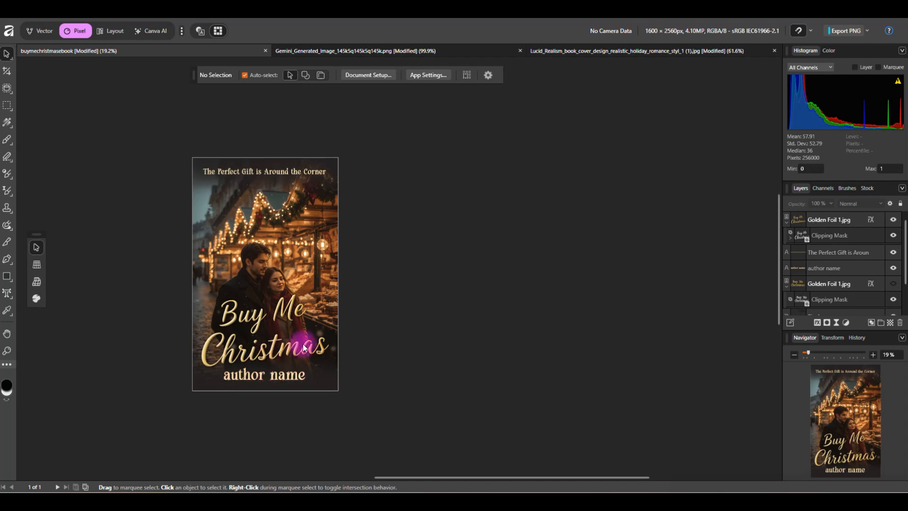
Set the font of the "author name" text at the bottom of the cover to Times New Roman
left_click(285, 376)
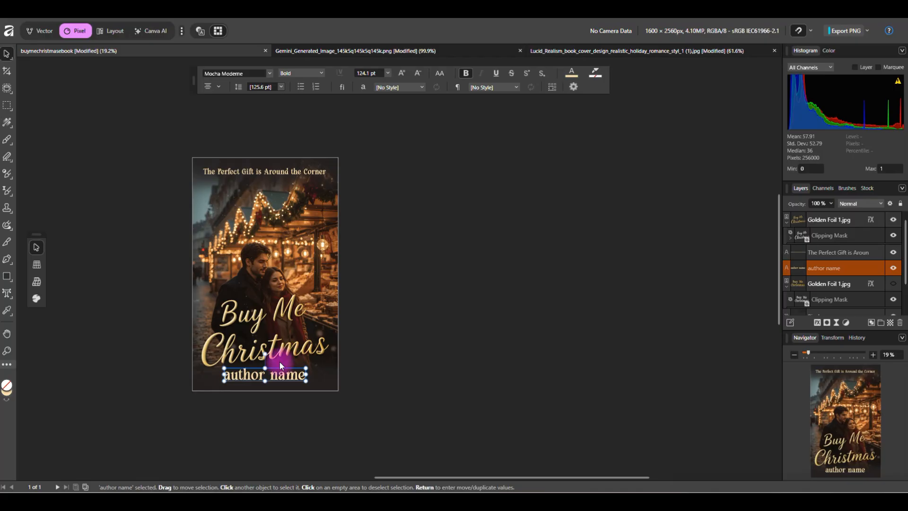
left_click(270, 73)
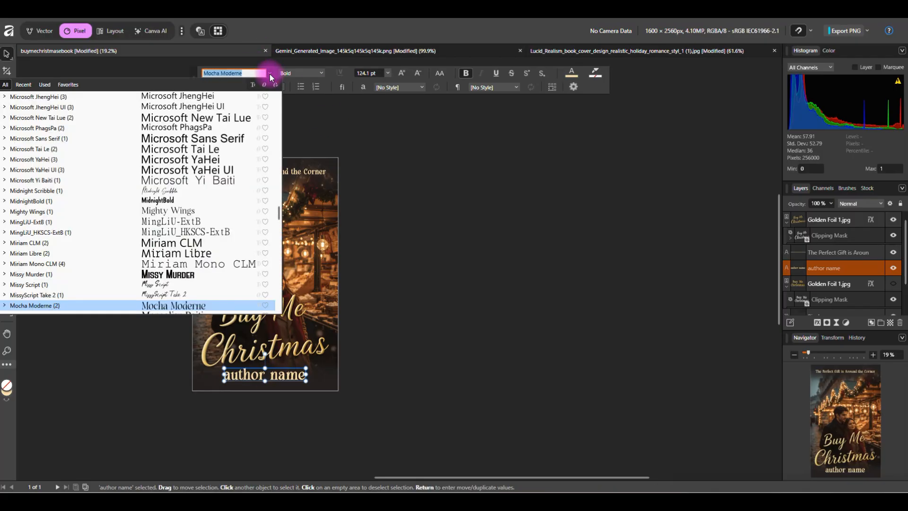
type("play G")
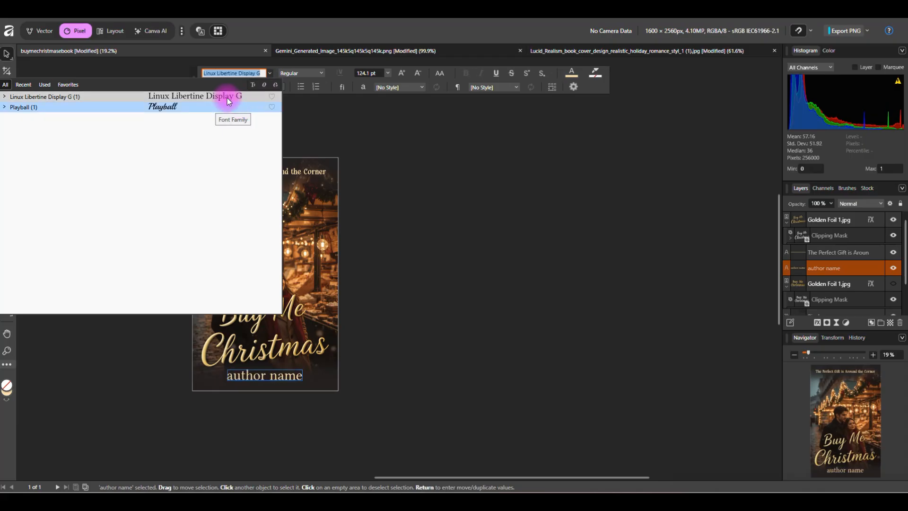
type("imes New Roman")
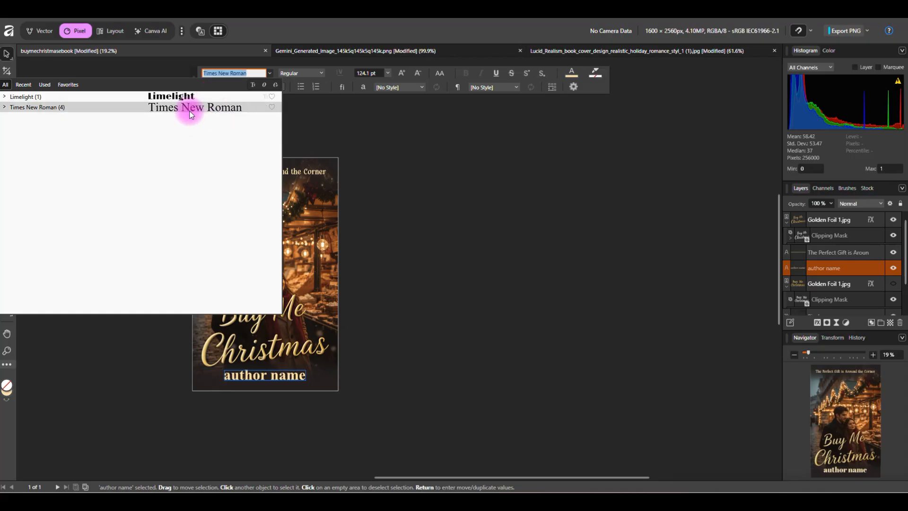
left_click(189, 110)
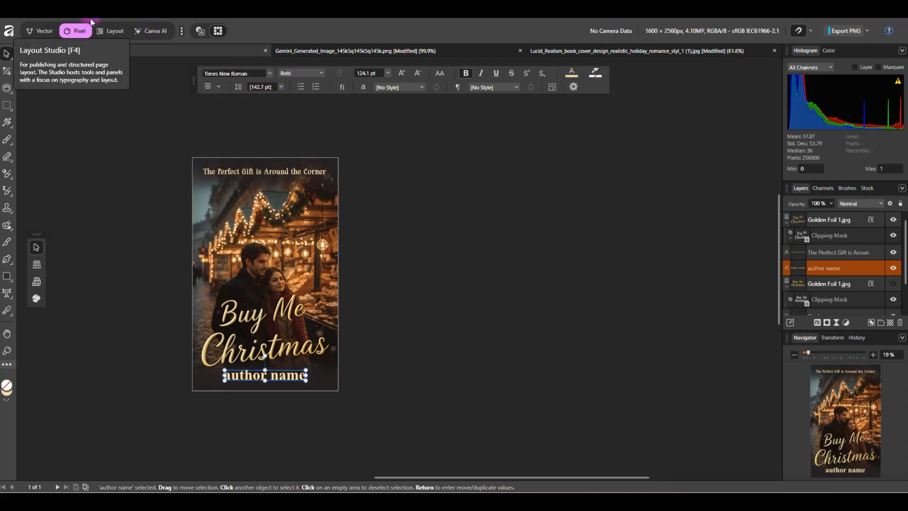
Convert the "author name" text at the bottom of the cover to Title Case
left_click(112, 18)
mouse_move(94, 85)
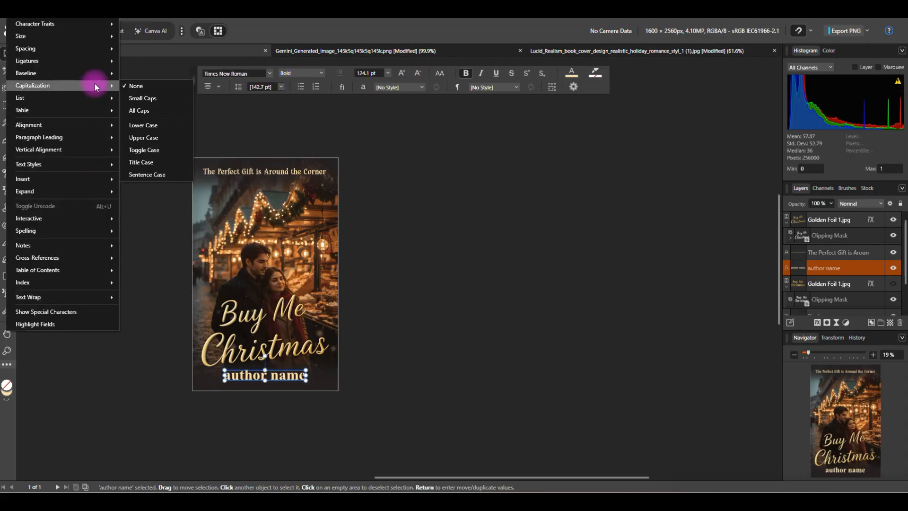
left_click(154, 163)
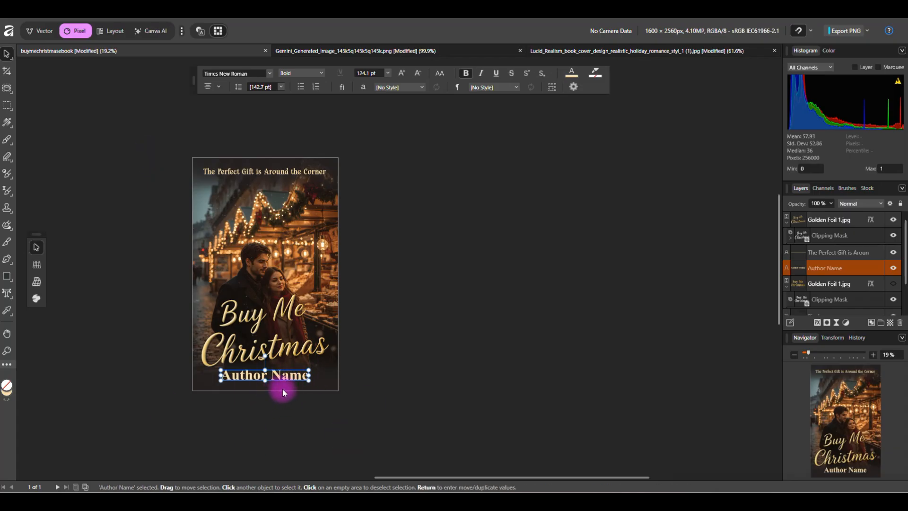
Set the author-name text to the Regular font style and convert it to Upper Case
left_click(308, 75)
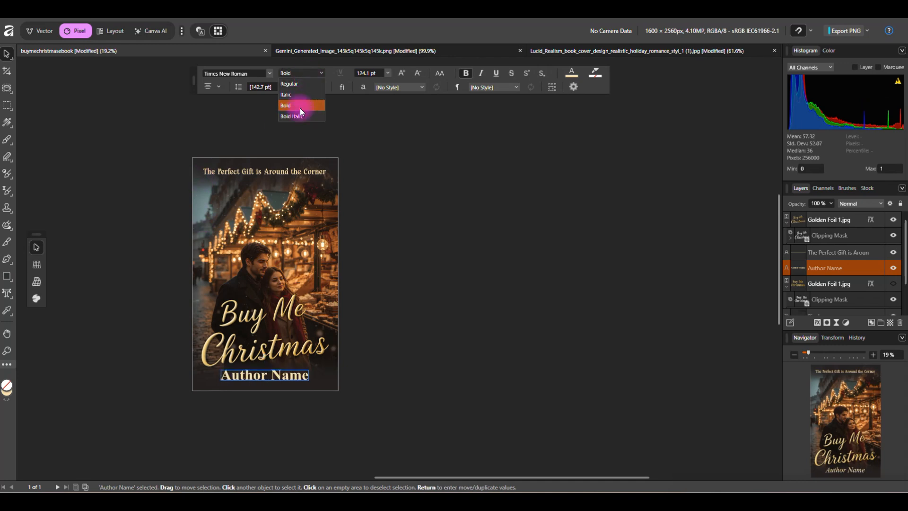
left_click(308, 84)
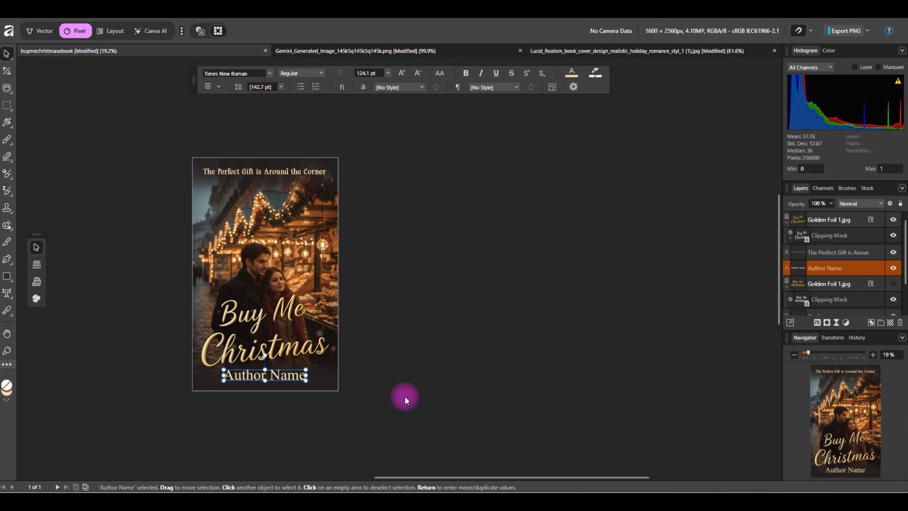
left_click(81, 13)
mouse_move(109, 13)
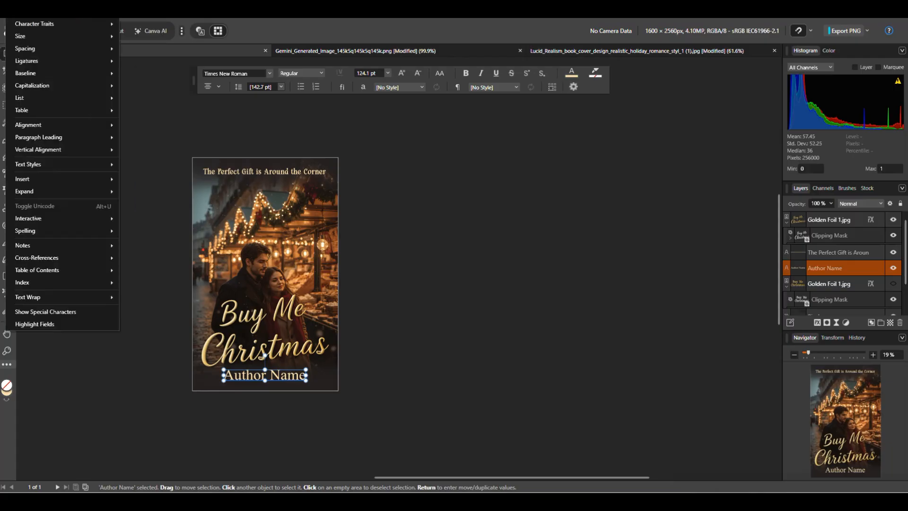
mouse_move(94, 87)
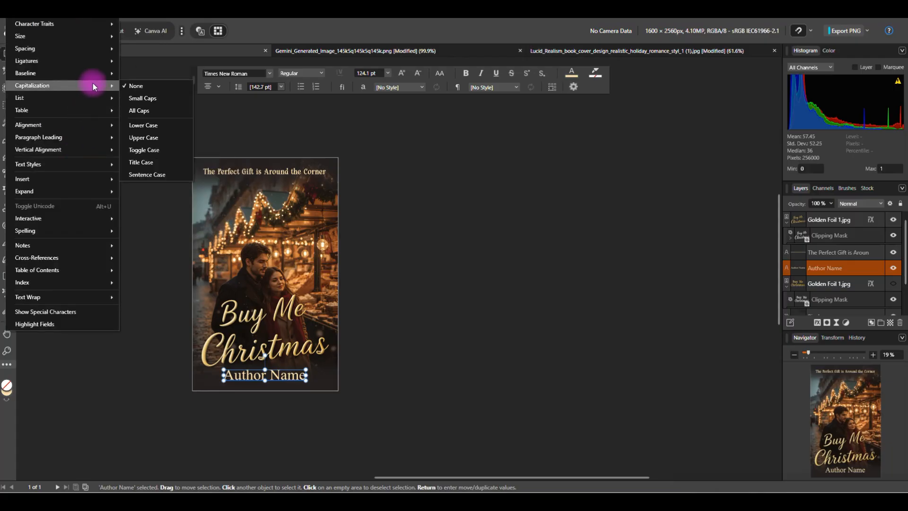
left_click(141, 137)
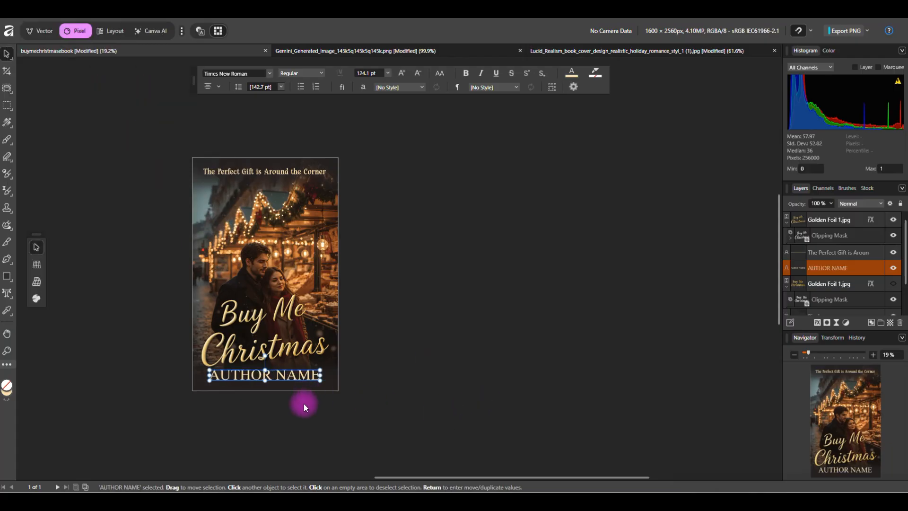
Set the font size of the "AUTHOR NAME" text to 110 pt and deselect it
left_click(387, 74)
left_click(387, 72)
left_click(366, 74)
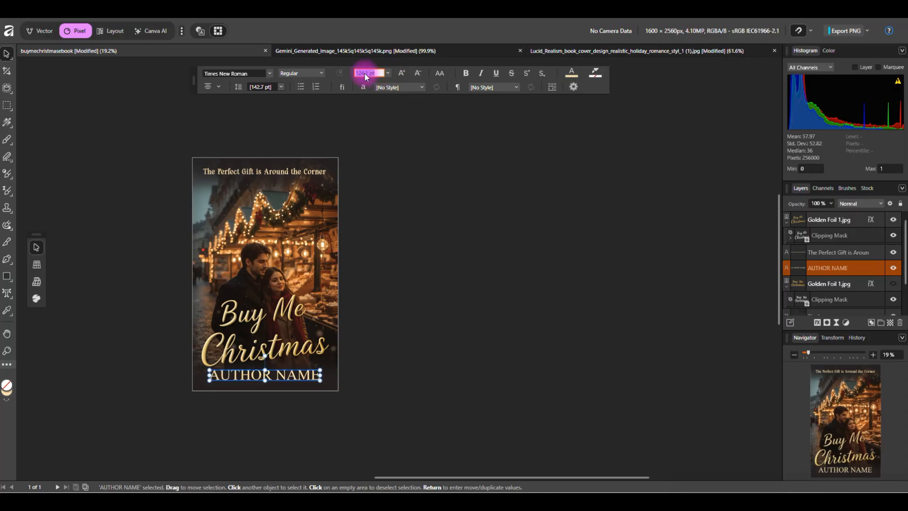
type("110")
key("Return")
left_click(533, 310)
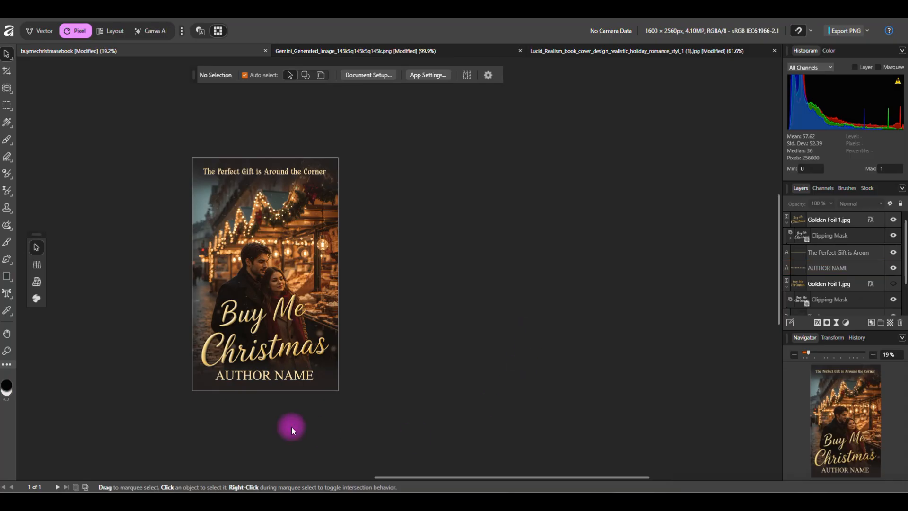
left_click(293, 175)
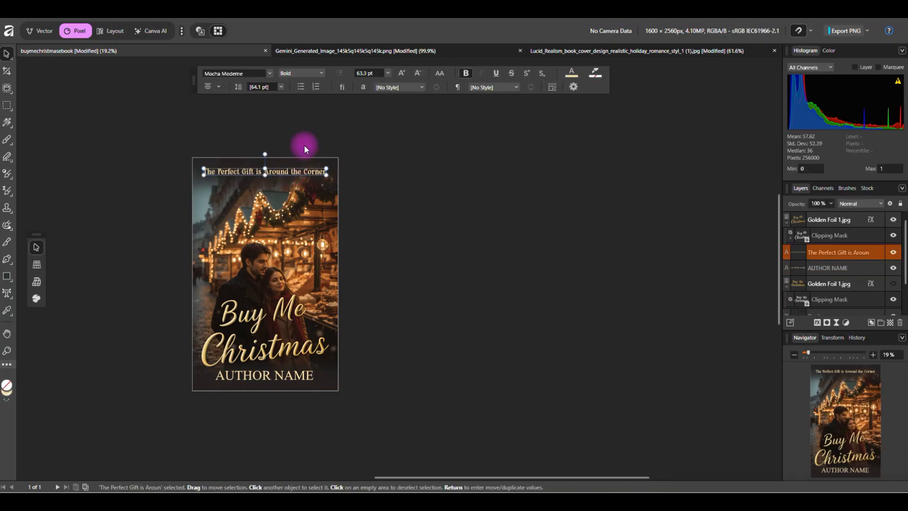
left_click(341, 234)
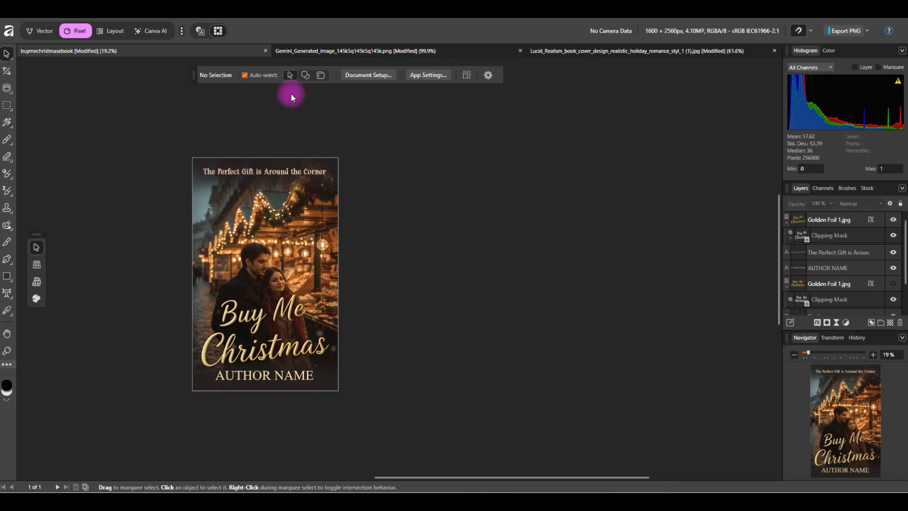